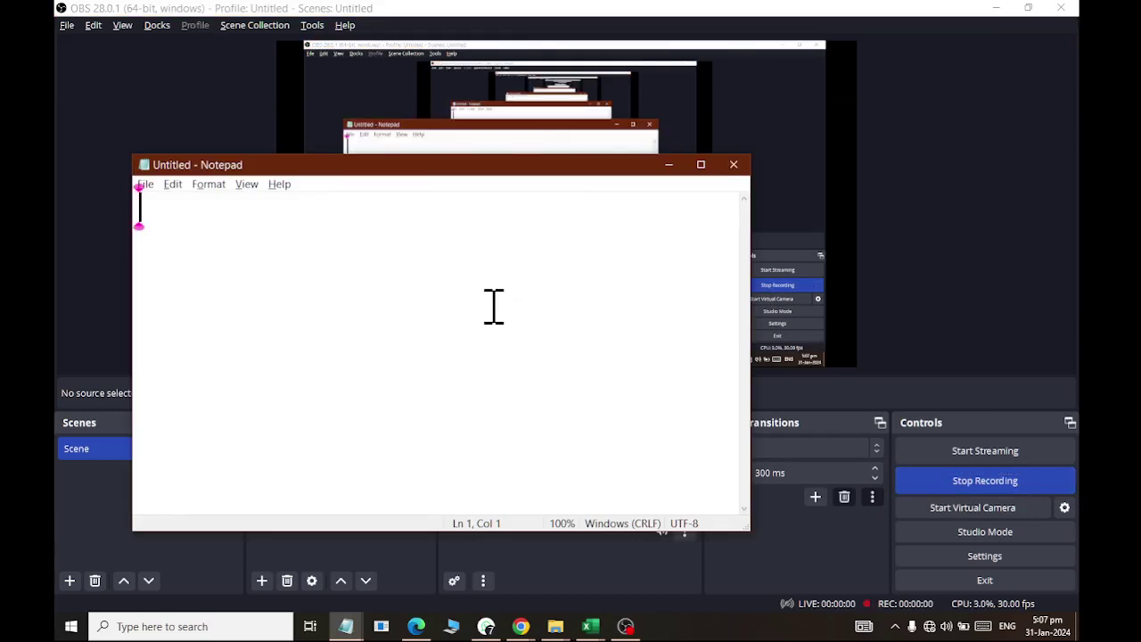
# Maximize Notepad and type the heading 'IF CONDITION LOGIC'.
pyautogui.doubleClick(416, 166)
pyautogui.write('IF ')
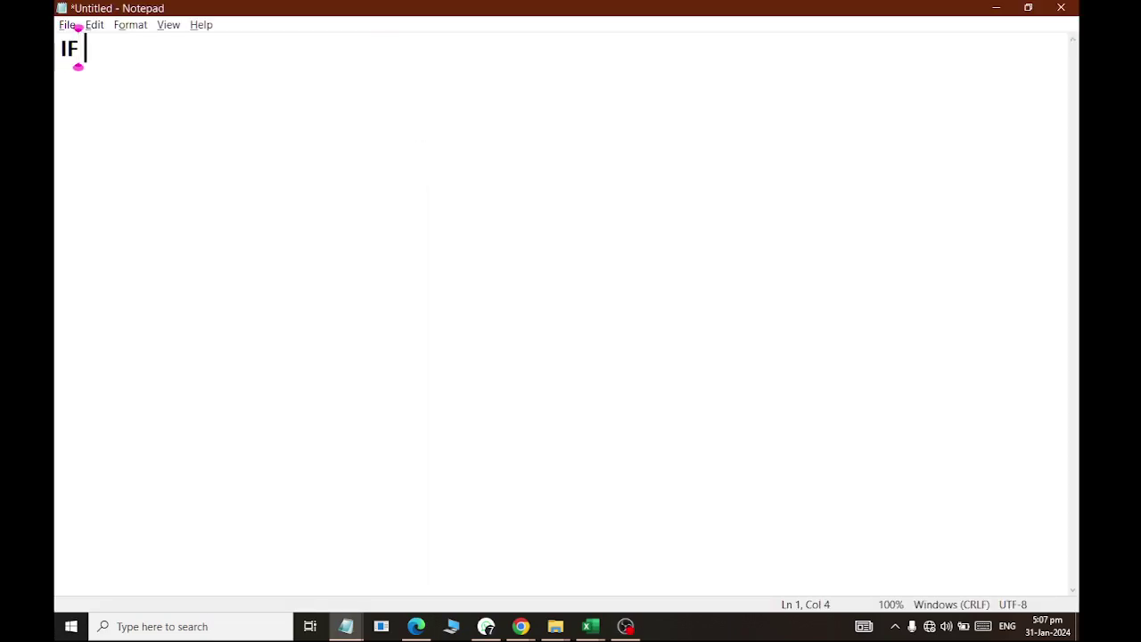
pyautogui.write('CONIDTION')
pyautogui.press('BackSpace')
pyautogui.press('BackSpace')
pyautogui.press('BackSpace')
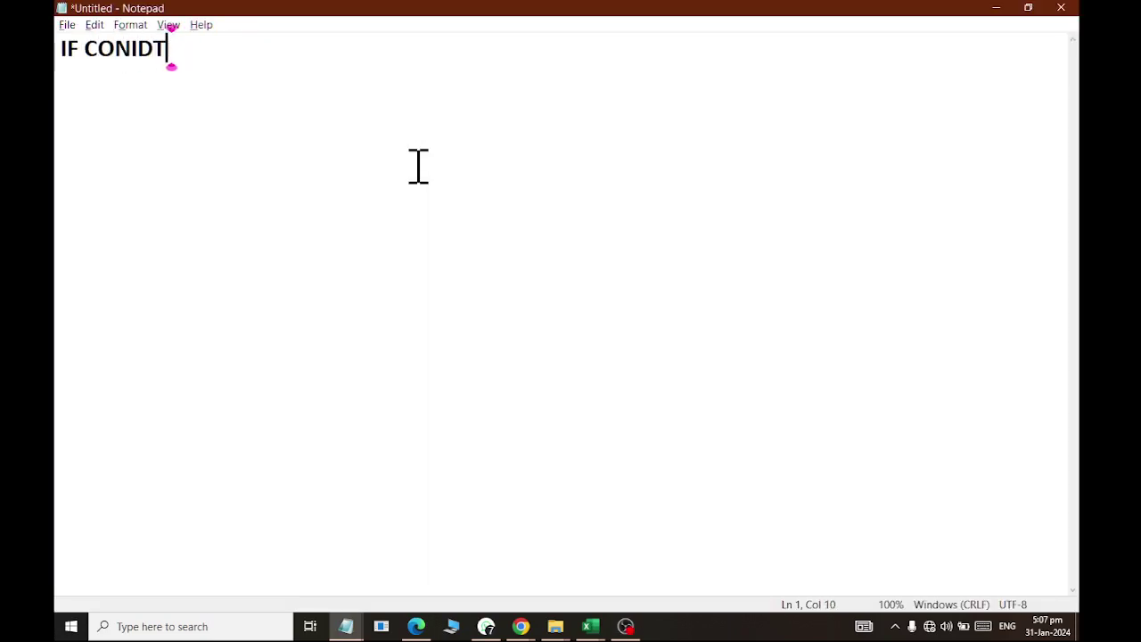
pyautogui.press('BackSpace')
pyautogui.press('BackSpace')
pyautogui.press('BackSpace')
pyautogui.write('DITION ')
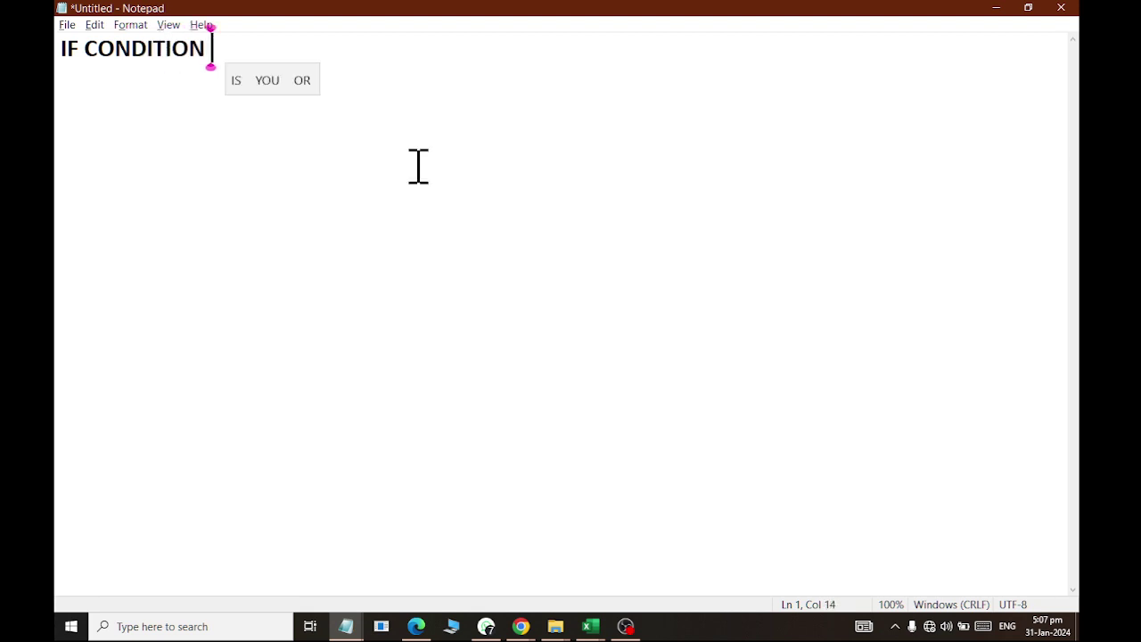
pyautogui.write('LOGIN')
pyautogui.press('BackSpace')
pyautogui.write('C')
pyautogui.press('Return')
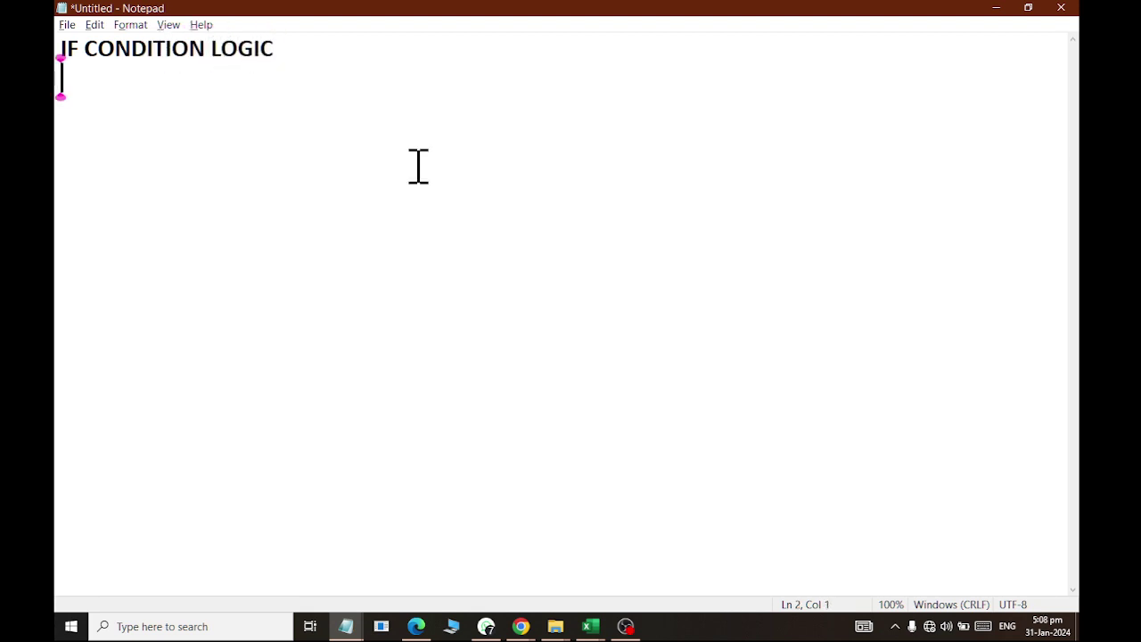
# Add the note line 'DECISION MAKING POWER ,ADD' below the heading.
pyautogui.press('Return')
pyautogui.write('DECIM')
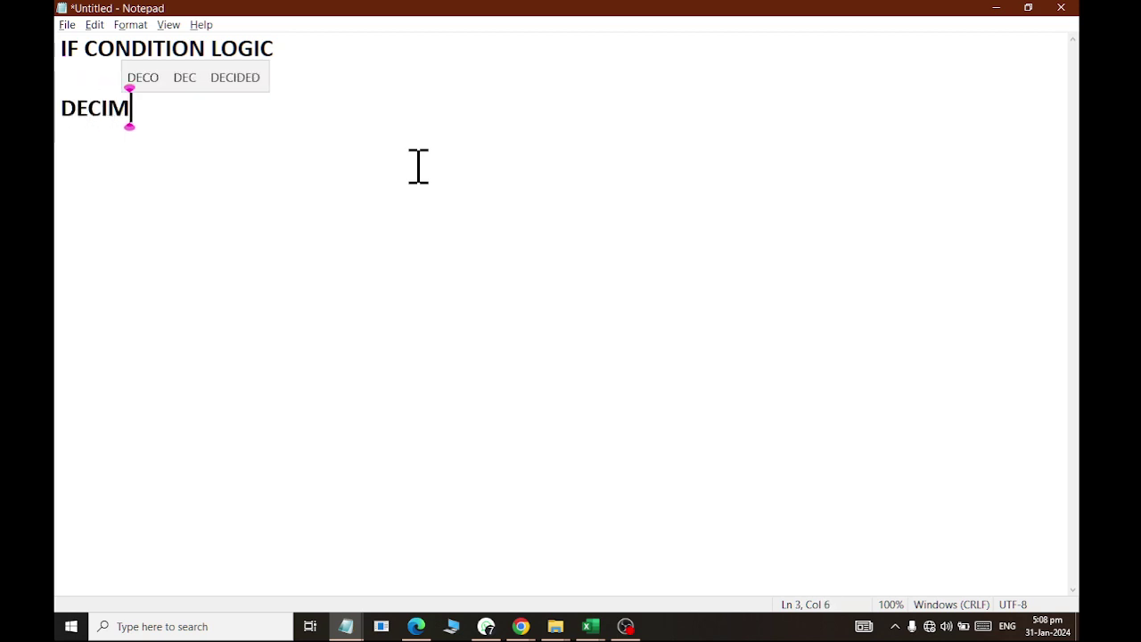
pyautogui.press('BackSpace')
pyautogui.write('SION MAK')
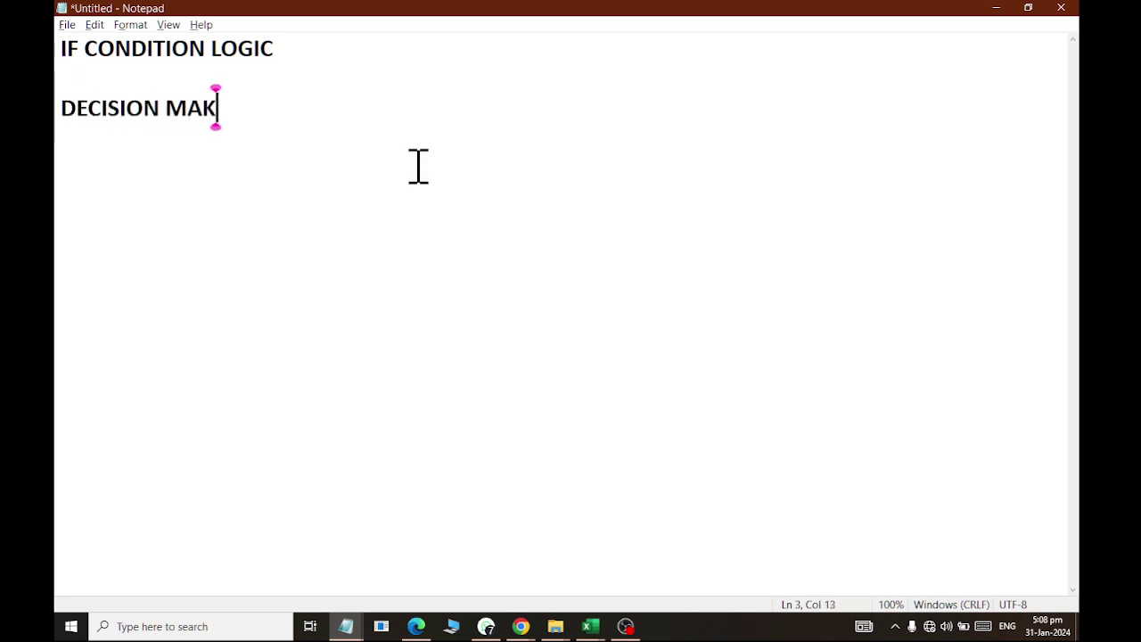
pyautogui.write('ING POWER ADD')
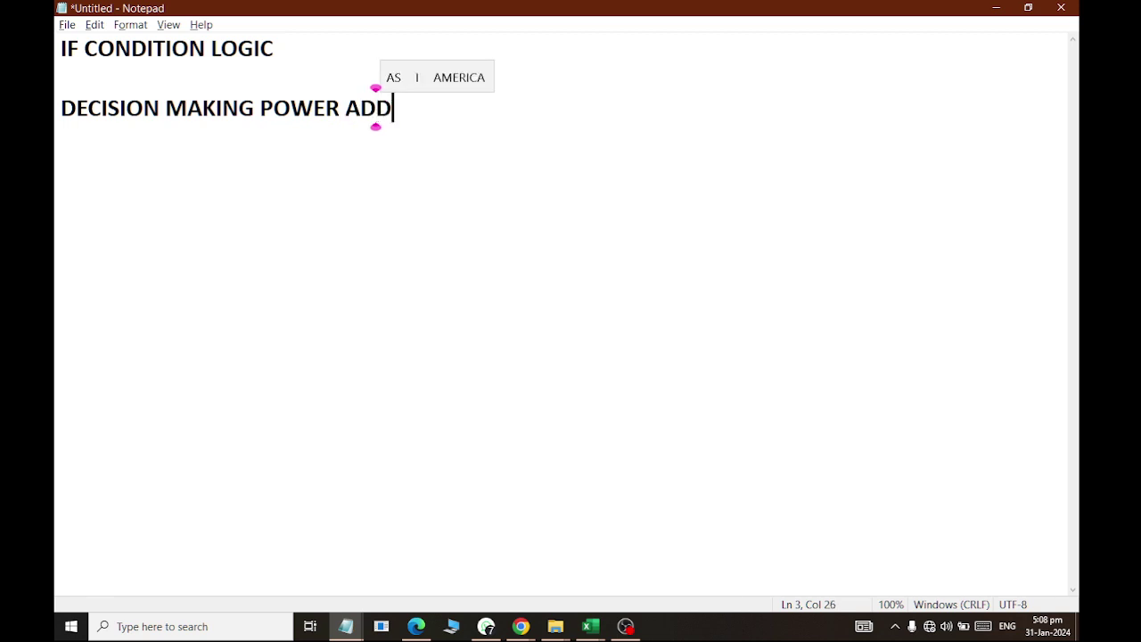
pyautogui.press('Left')
pyautogui.press('Left')
pyautogui.press('Left')
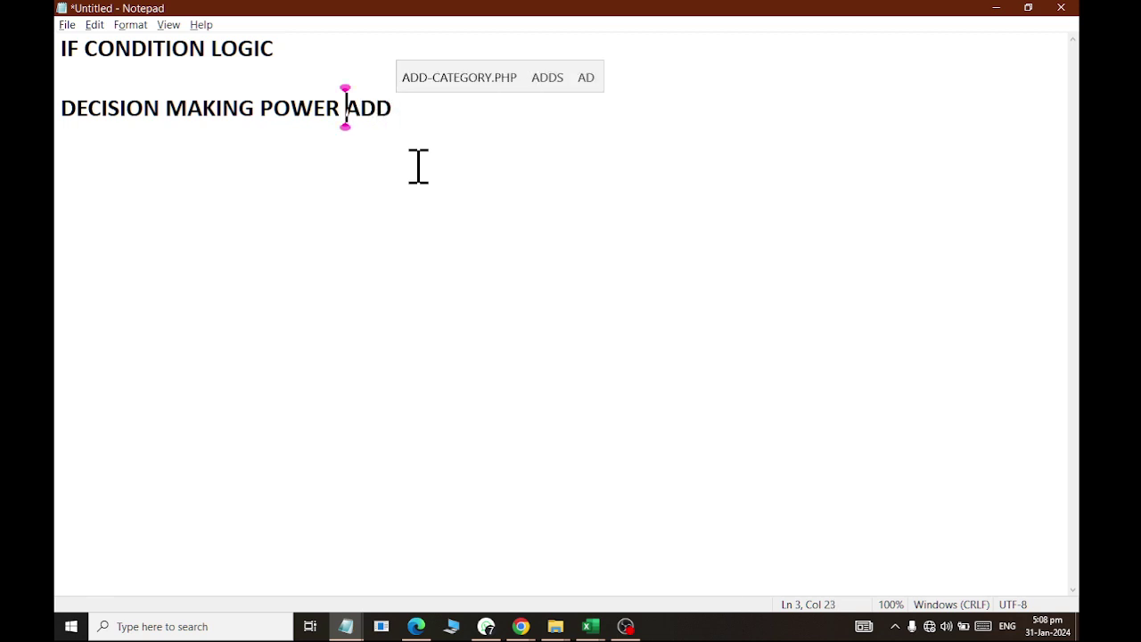
pyautogui.write(',')
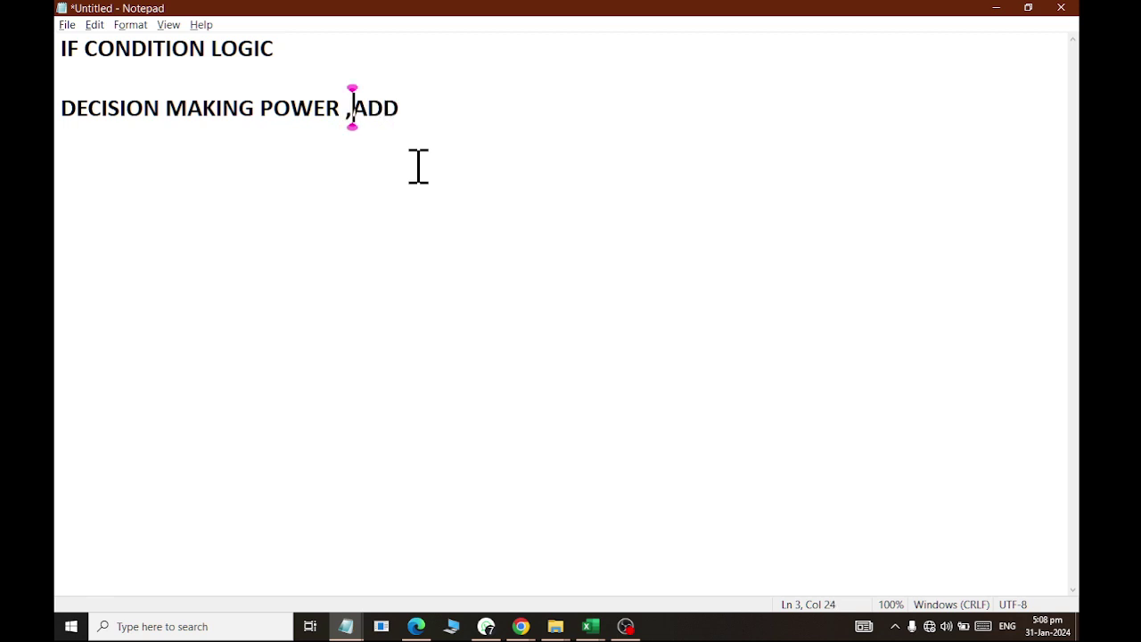
pyautogui.press('End')
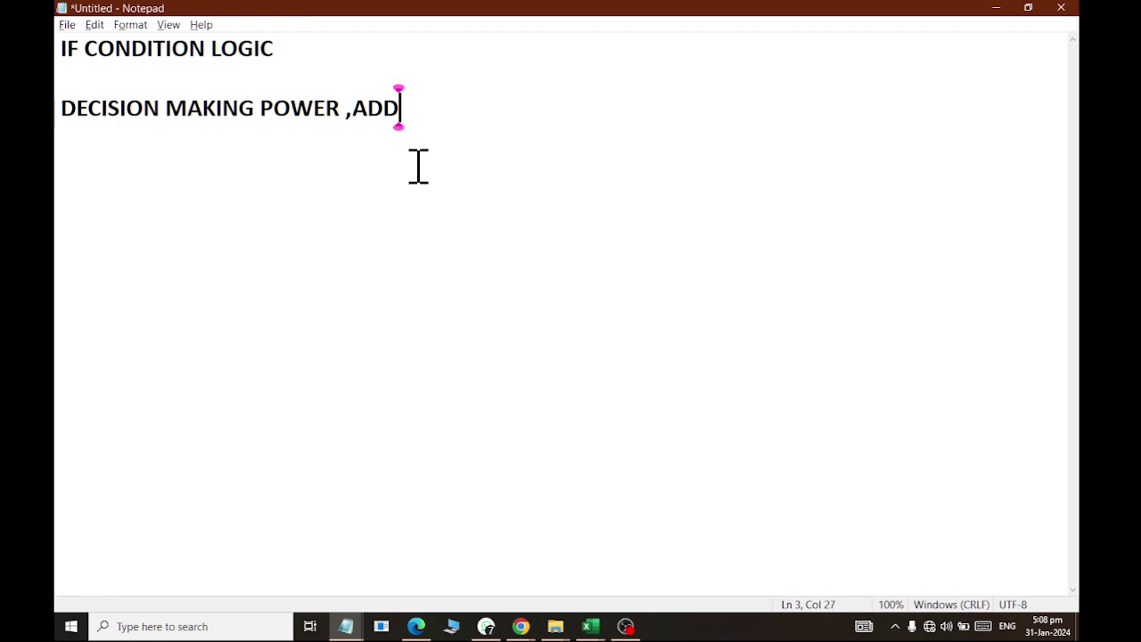
pyautogui.press('Return')
pyautogui.press('Return')
# Add a tab-separated line 'SUM PLUS, MINUS MULTIPLY, DIVIDE', then the line 'DO SUM'.
pyautogui.write('SUM')
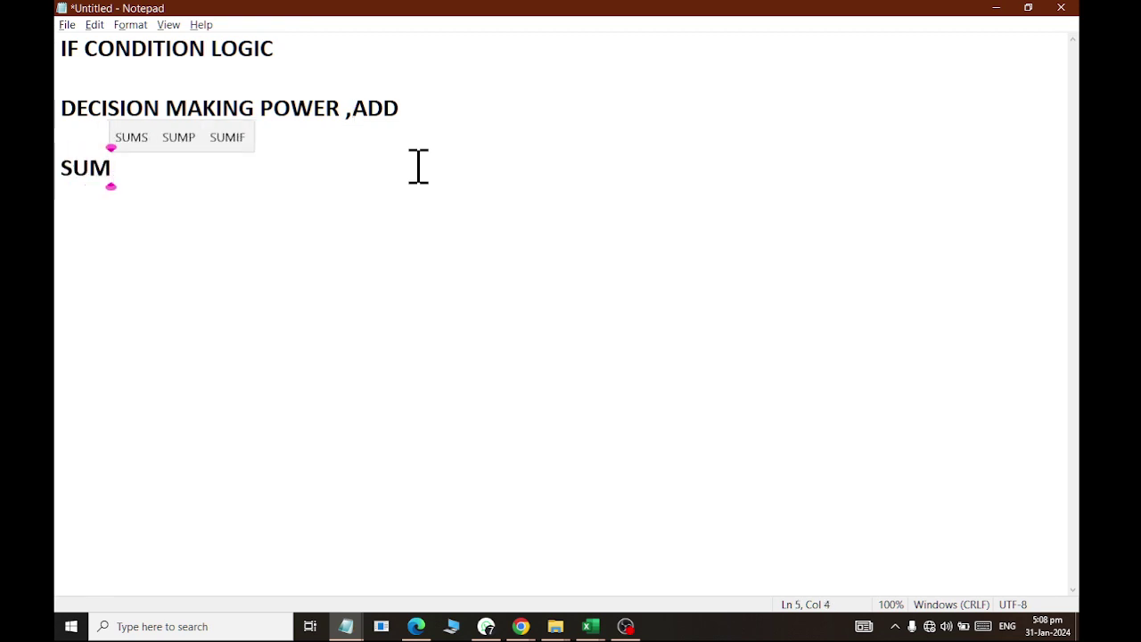
pyautogui.write(' PL')
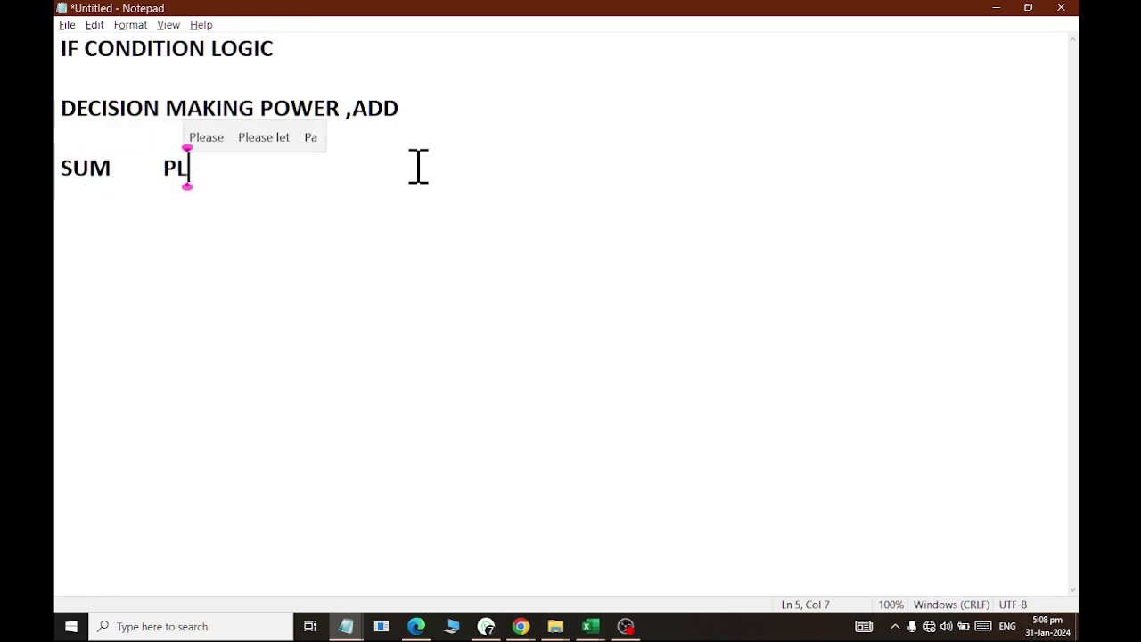
pyautogui.write('US,')
pyautogui.press('Tab')
pyautogui.write('MI')
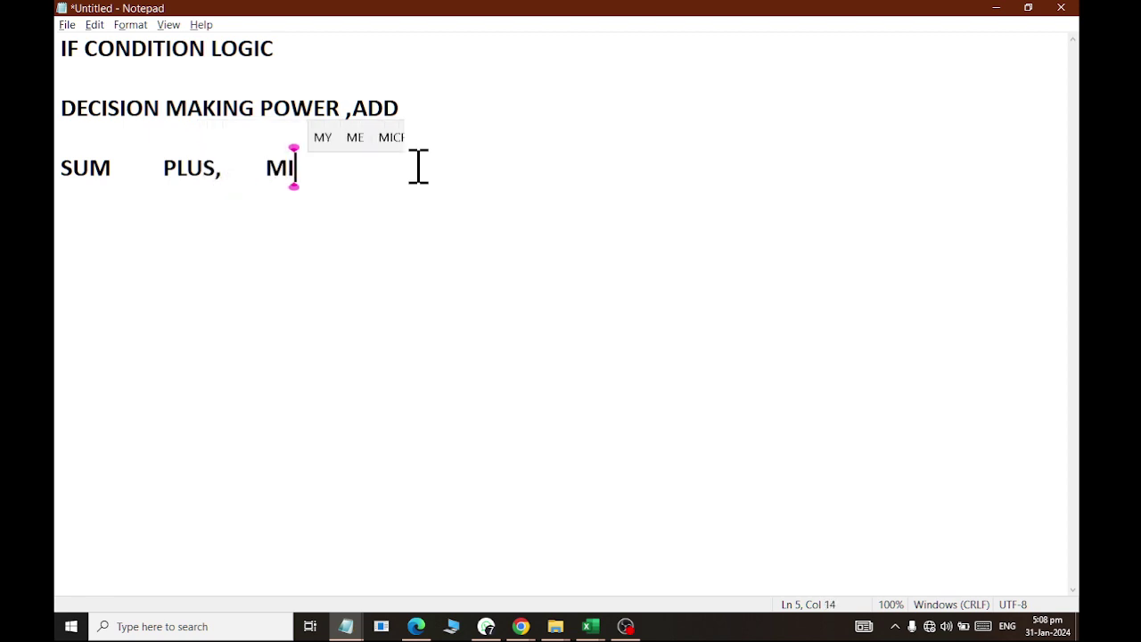
pyautogui.write('NUS')
pyautogui.press('Tab')
pyautogui.write('MULTI')
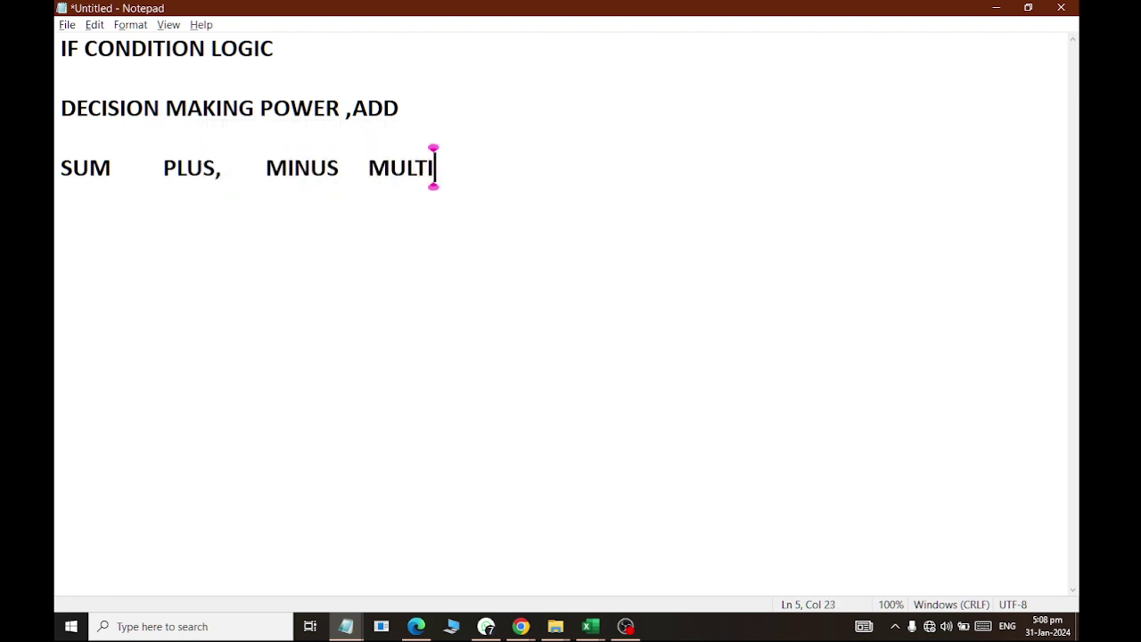
pyautogui.write('PLY,')
pyautogui.press('Tab')
pyautogui.write('DIVI')
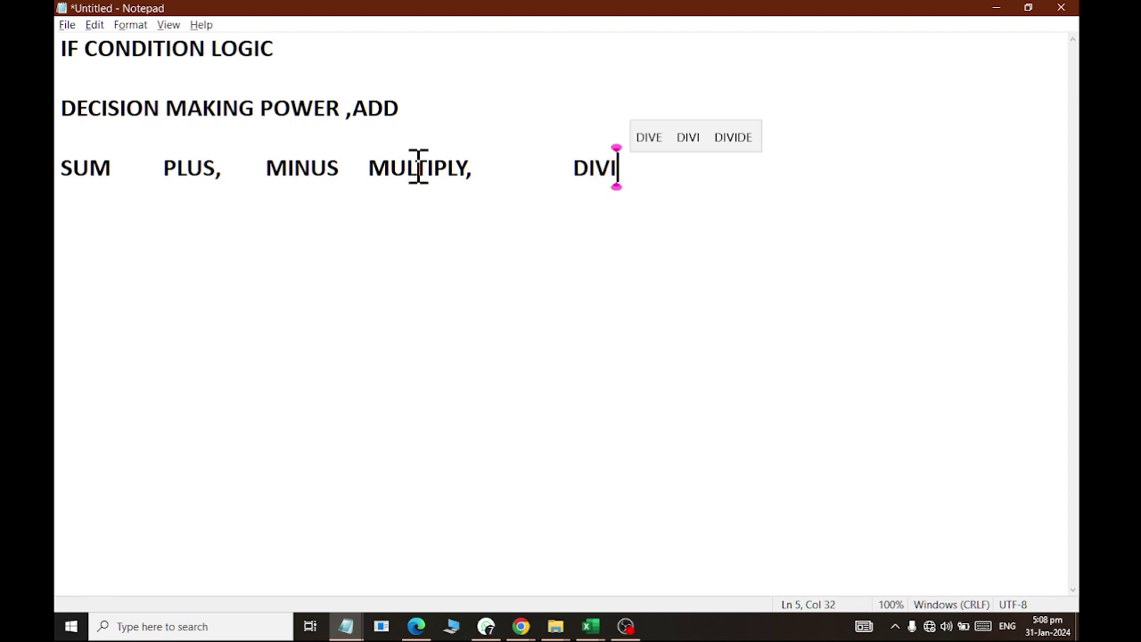
pyautogui.write('DE')
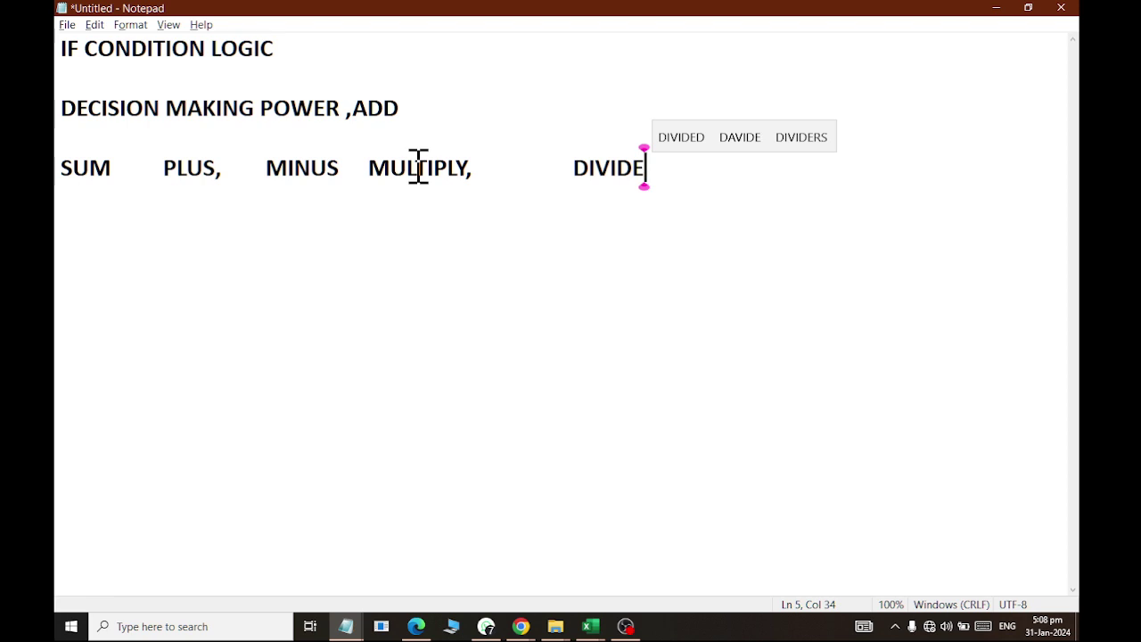
pyautogui.press('Return')
pyautogui.write('DO SUM')
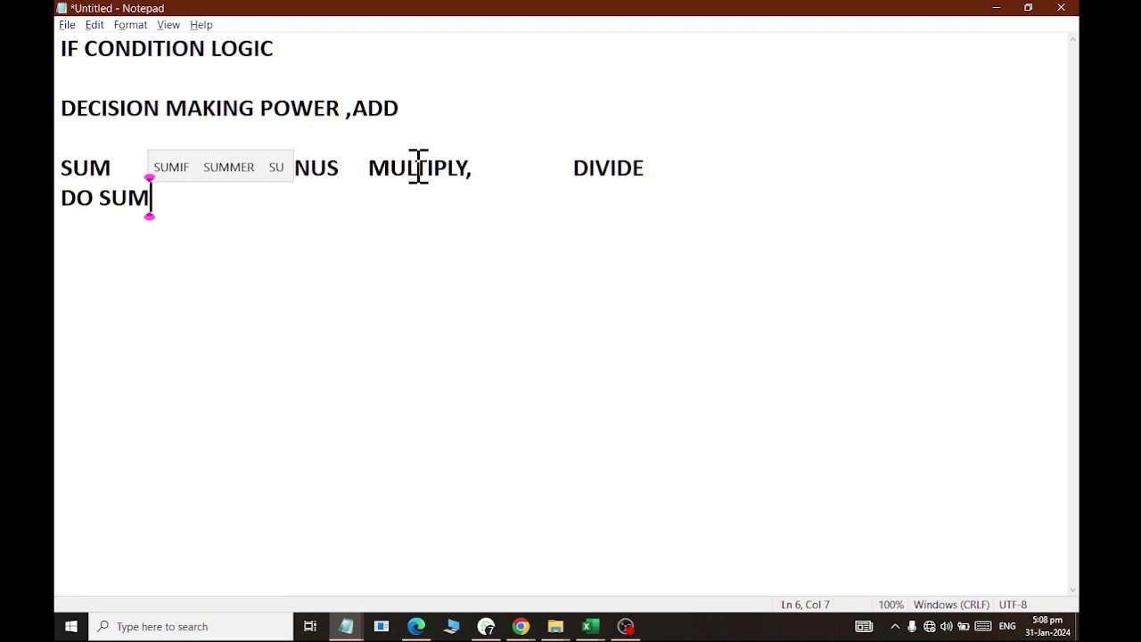
pyautogui.hotkey('alt', 'Tab')
# Switch to File Explorer and open Ledger.xlsx from Documents > ExcelFiles.
pyautogui.hotkey('alt', 'Tab')
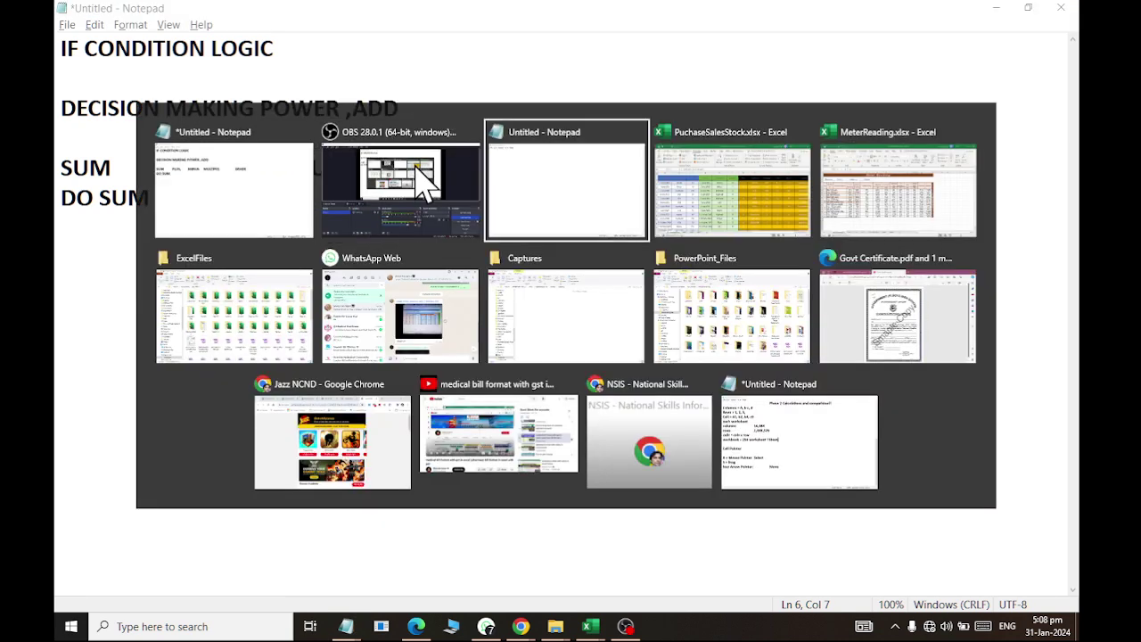
pyautogui.hotkey('alt', 'Tab')
pyautogui.hotkey('alt', 'Tab')
pyautogui.hotkey('alt', 'Tab')
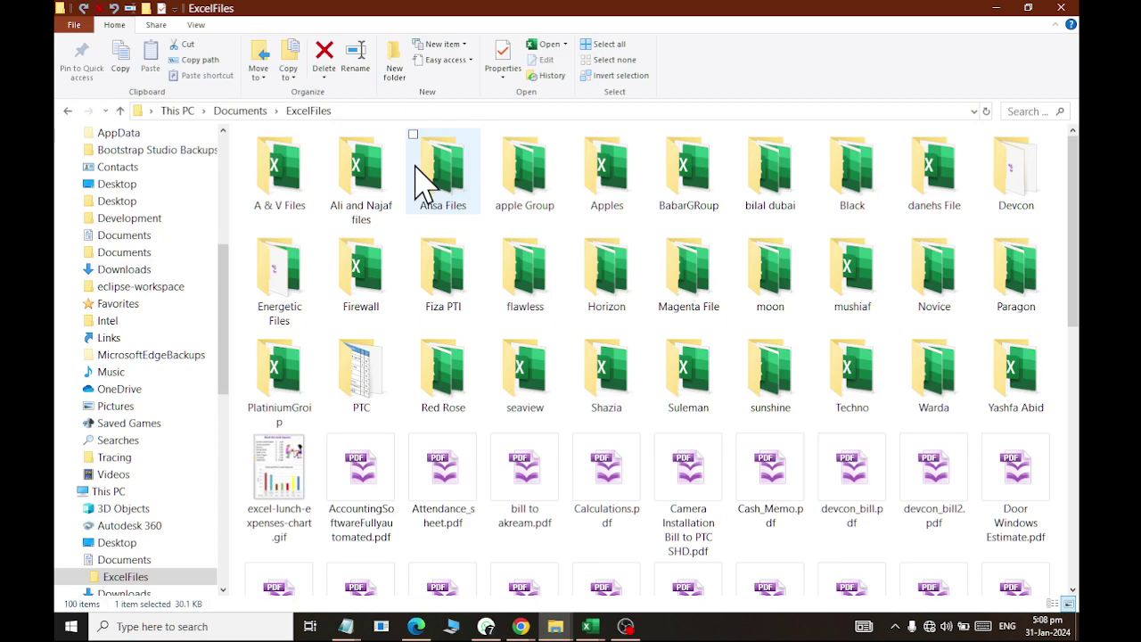
pyautogui.press('Right')
pyautogui.press('Left')
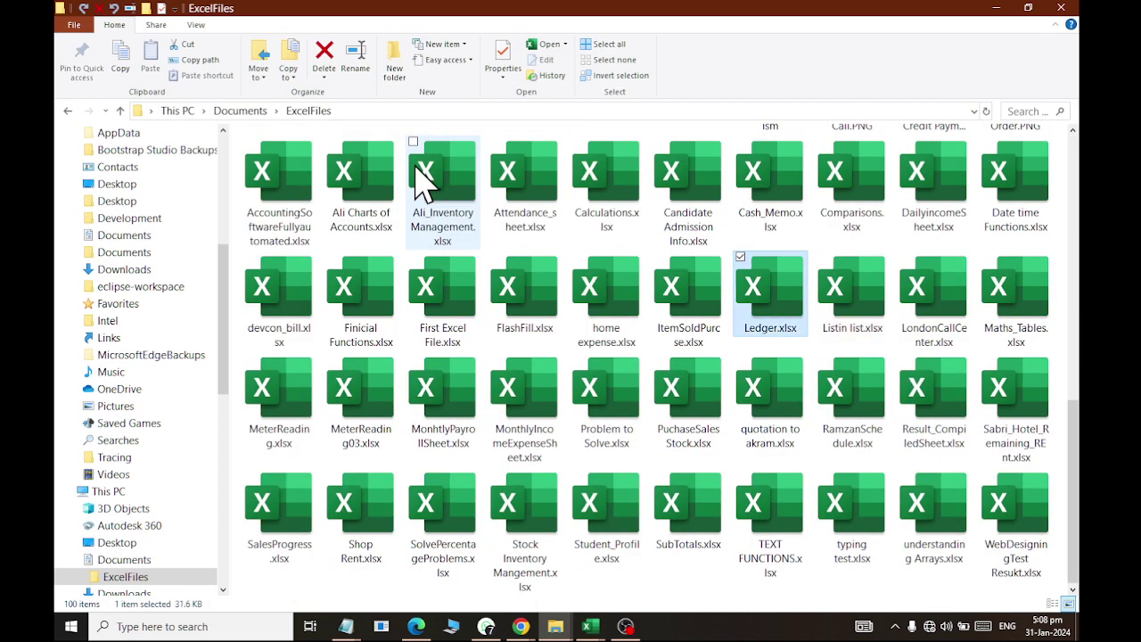
pyautogui.press('Return')
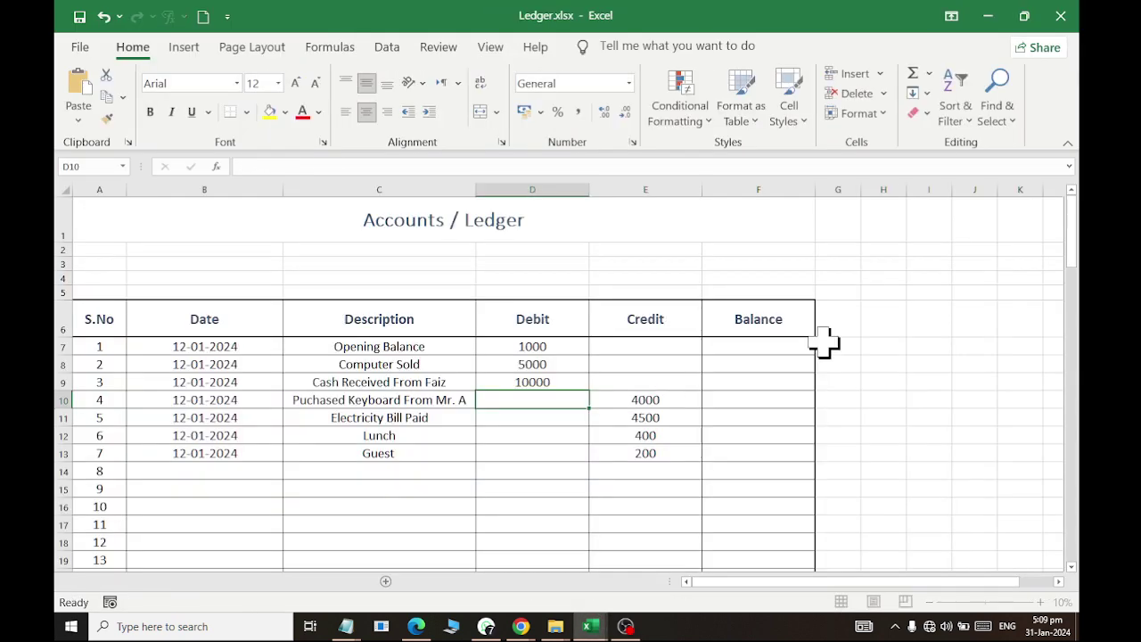
# Enter =D7 in F7 as the opening balance.
pyautogui.click(774, 353)
pyautogui.scroll(2, 773, 349)
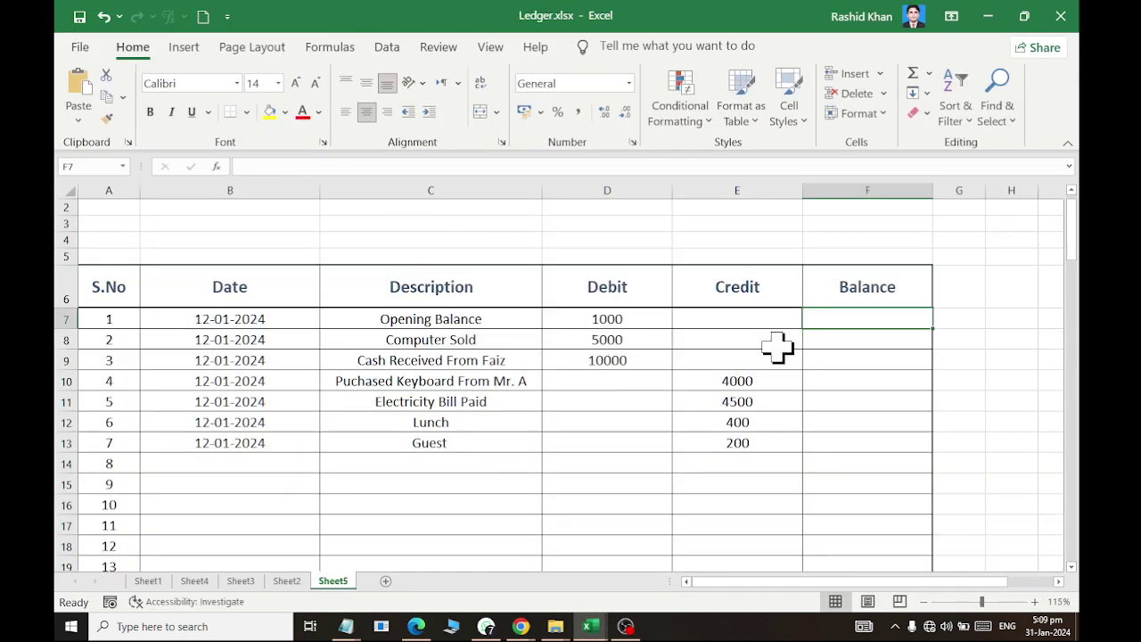
pyautogui.write('=')
pyautogui.click(683, 317)
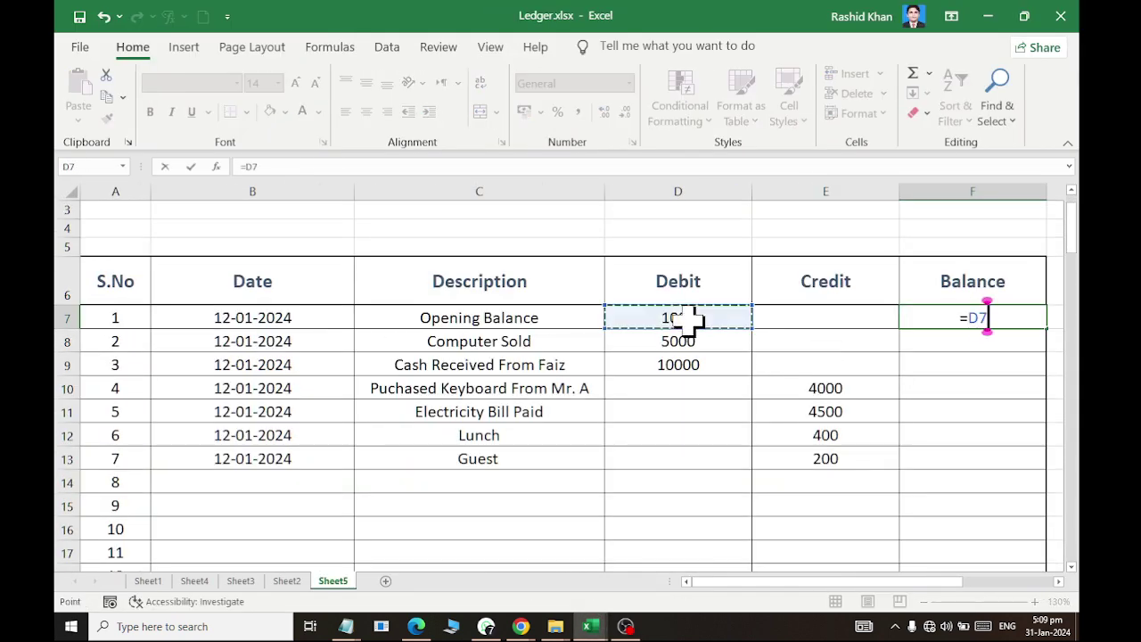
pyautogui.press('Return')
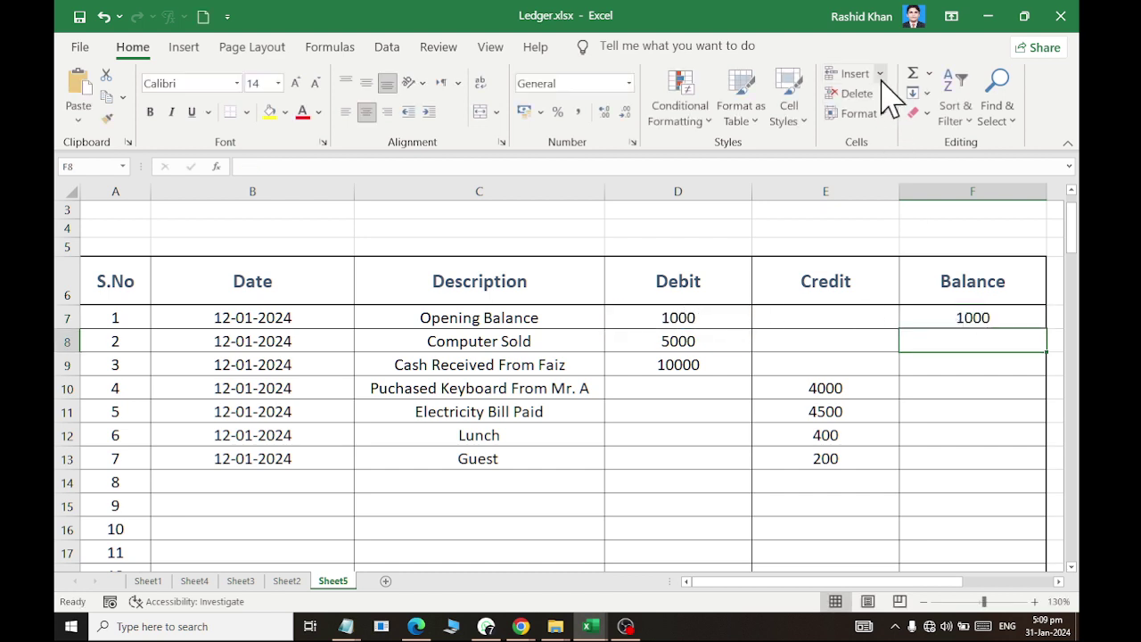
# Enter =SUM(D8-E8+F7) in F8 and fill it down the Balance column.
pyautogui.click(913, 74)
pyautogui.click(730, 339)
pyautogui.write('-')
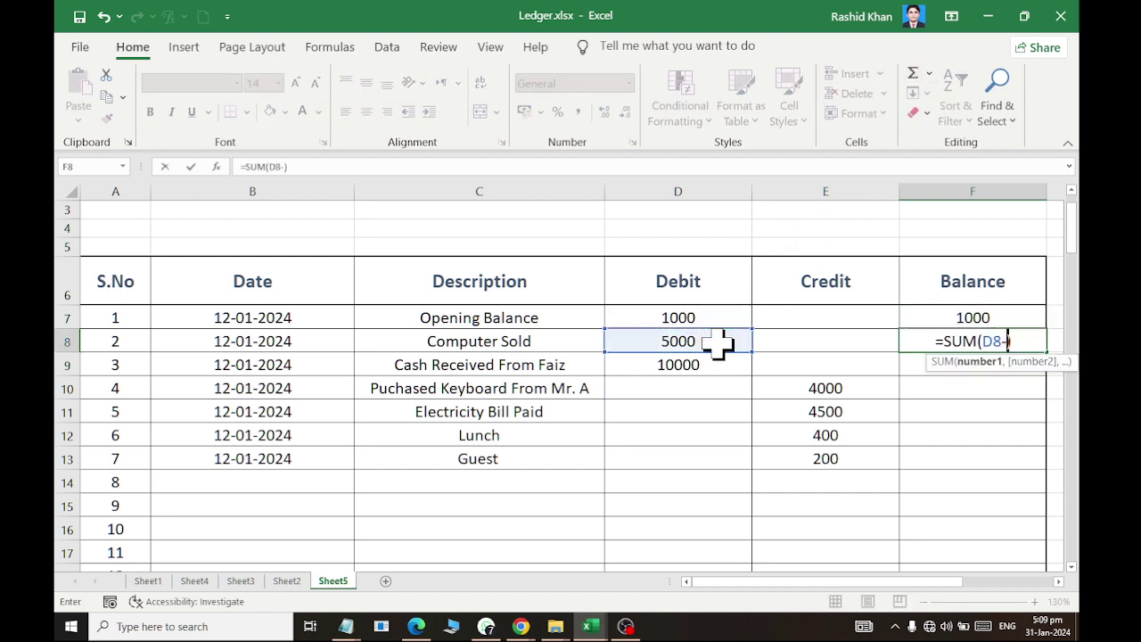
pyautogui.click(835, 337)
pyautogui.write('+')
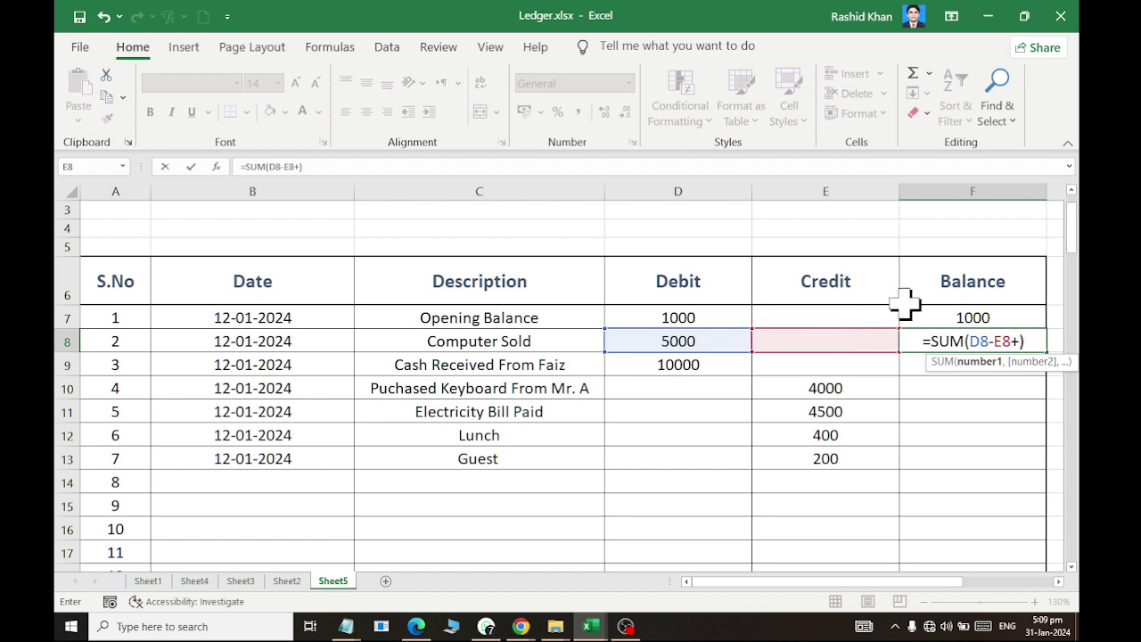
pyautogui.click(992, 314)
pyautogui.press('Return')
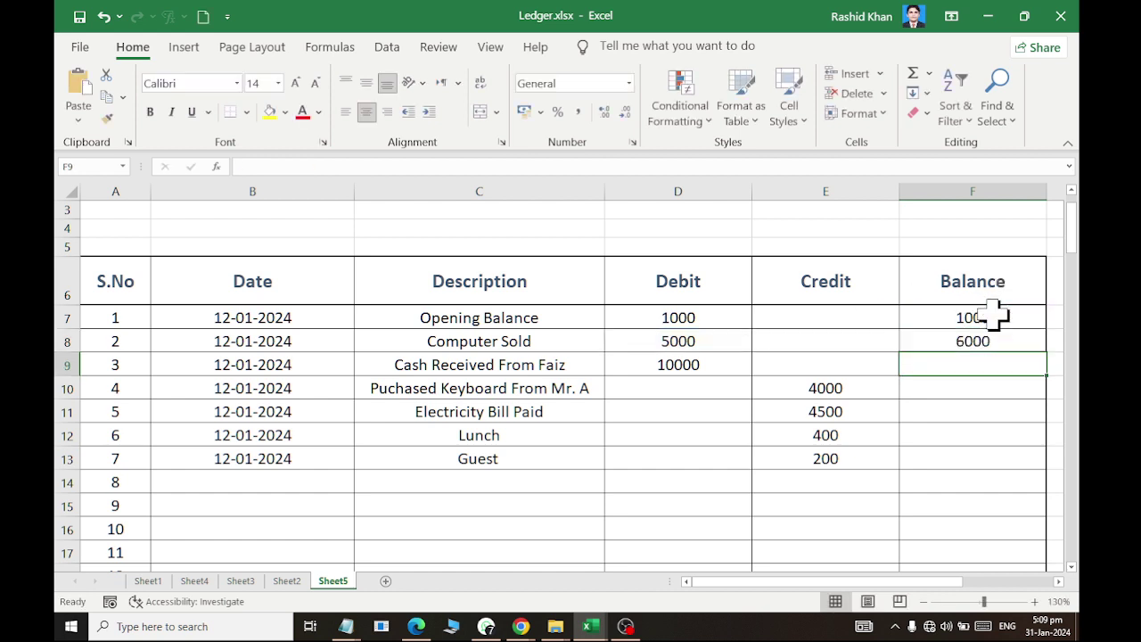
pyautogui.click(1026, 340)
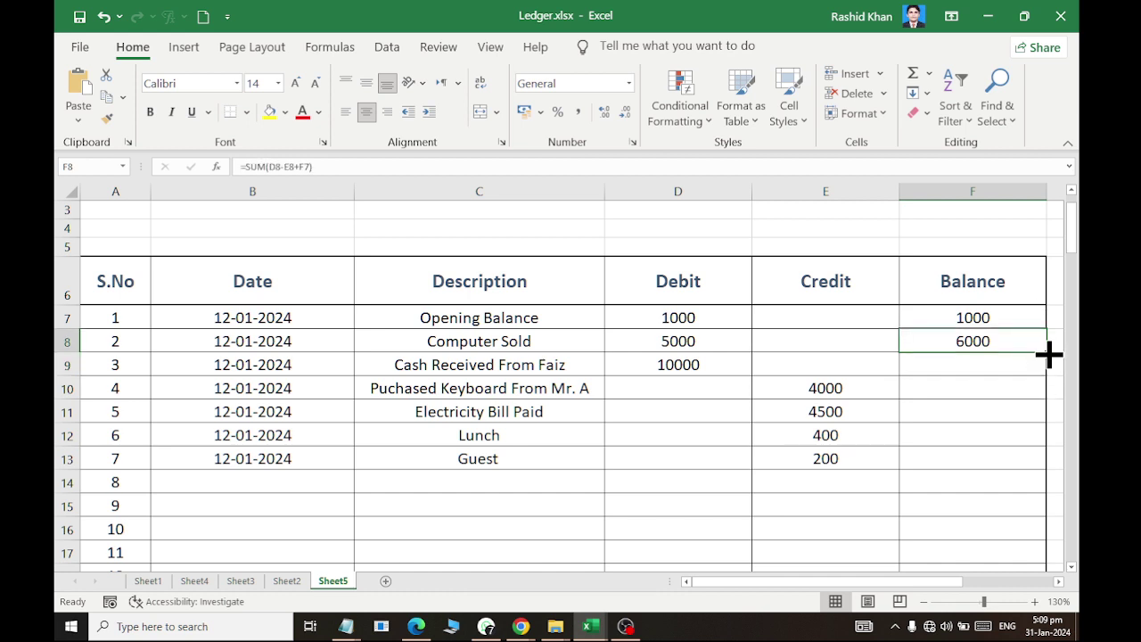
pyautogui.moveTo(1049, 354)
pyautogui.mouseDown()
pyautogui.moveTo(1051, 631)
pyautogui.moveTo(992, 544)
pyautogui.mouseUp()
# Check the debit values and balance formulas in rows 7–9, then select D7:F13.
pyautogui.scroll(10, 723, 387)
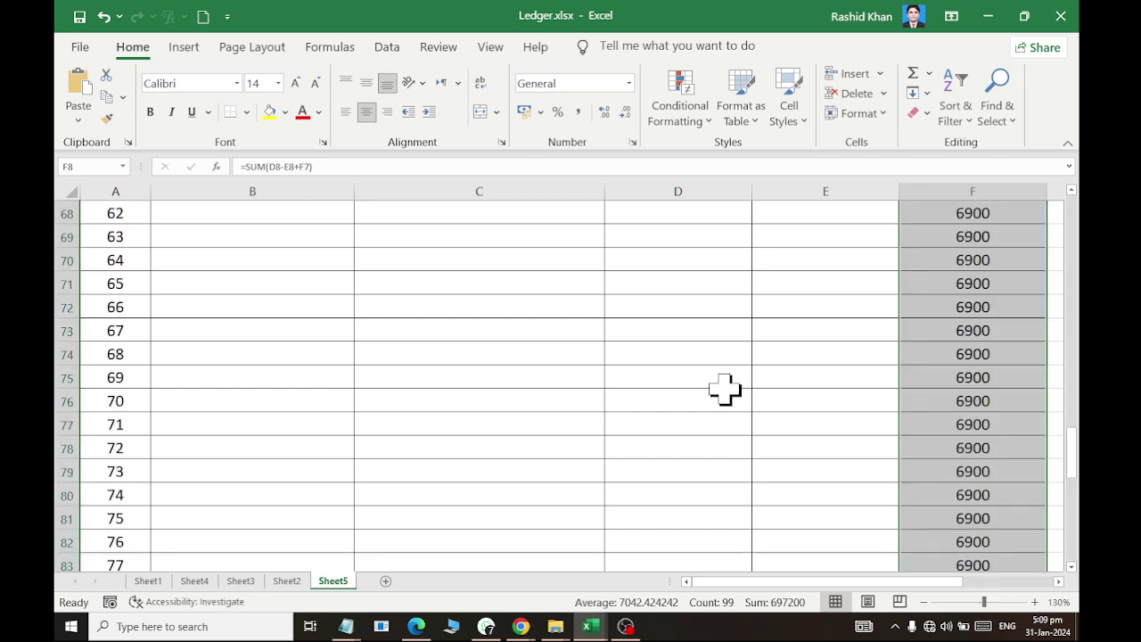
pyautogui.scroll(7, 724, 383)
pyautogui.scroll(10, 724, 383)
pyautogui.scroll(2, 726, 369)
pyautogui.scroll(4, 734, 365)
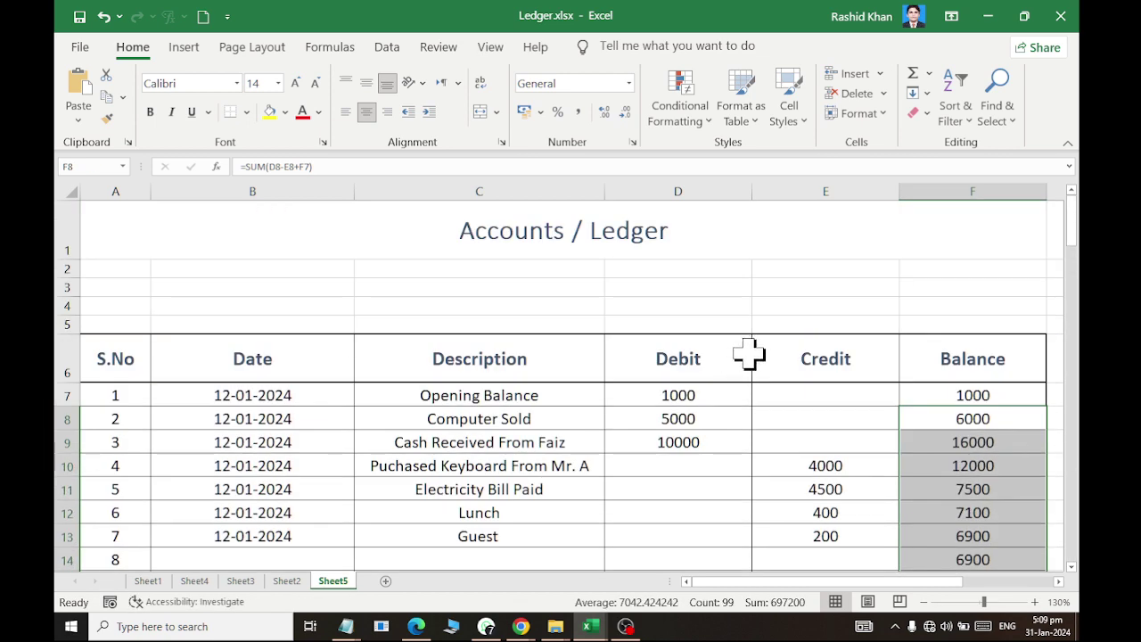
pyautogui.click(675, 393)
pyautogui.click(963, 398)
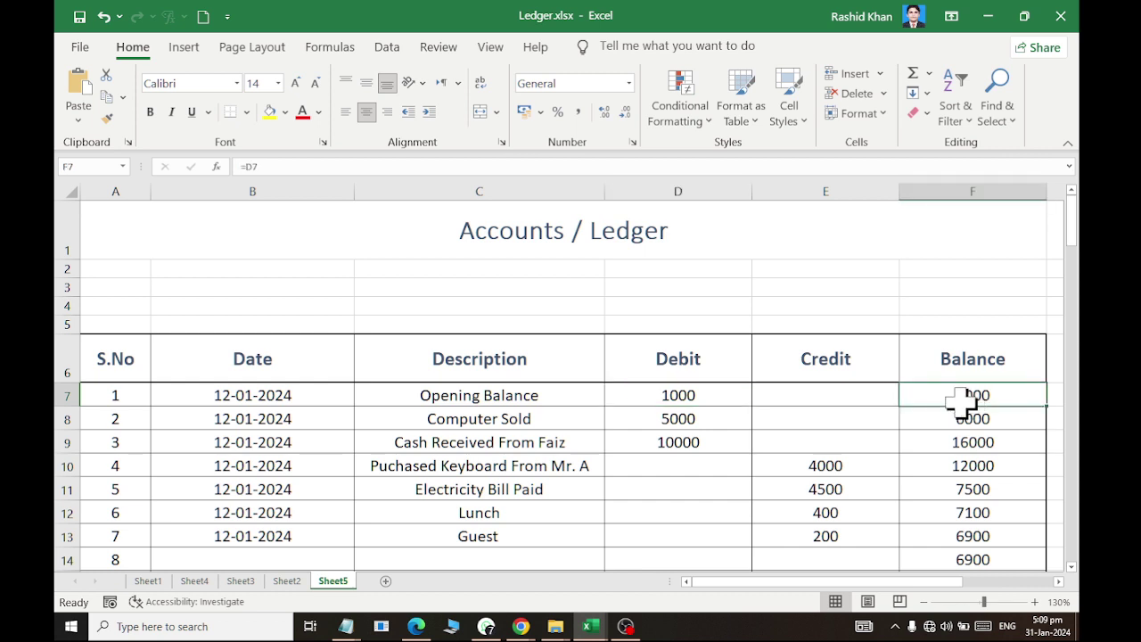
pyautogui.click(653, 426)
pyautogui.click(970, 417)
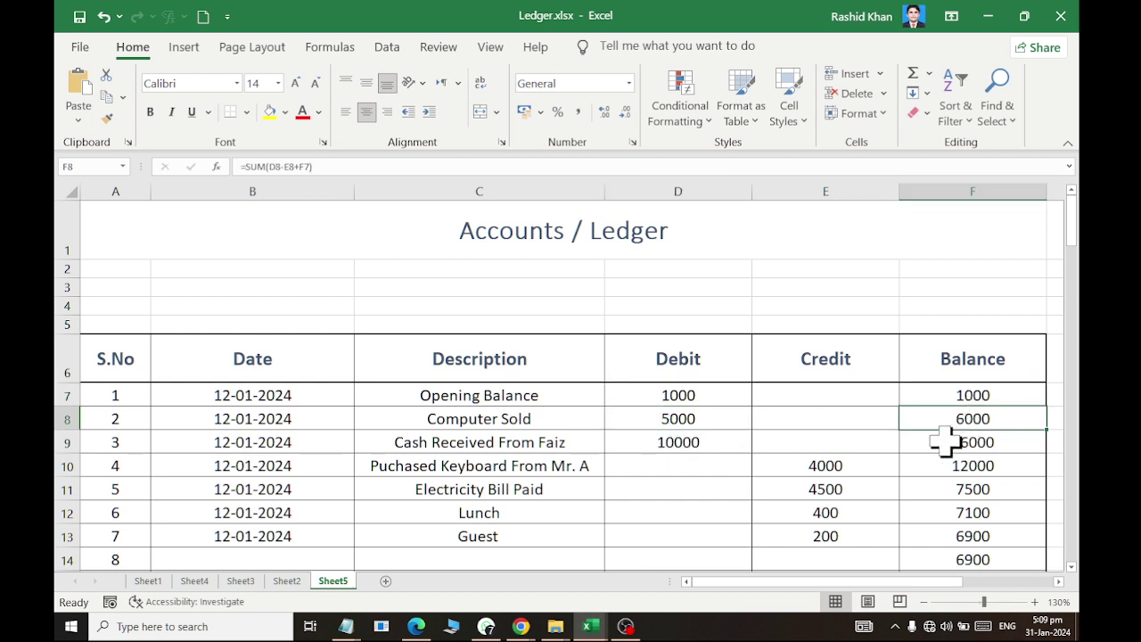
pyautogui.click(668, 441)
pyautogui.click(959, 437)
pyautogui.moveTo(675, 395); pyautogui.dragTo(973, 538)
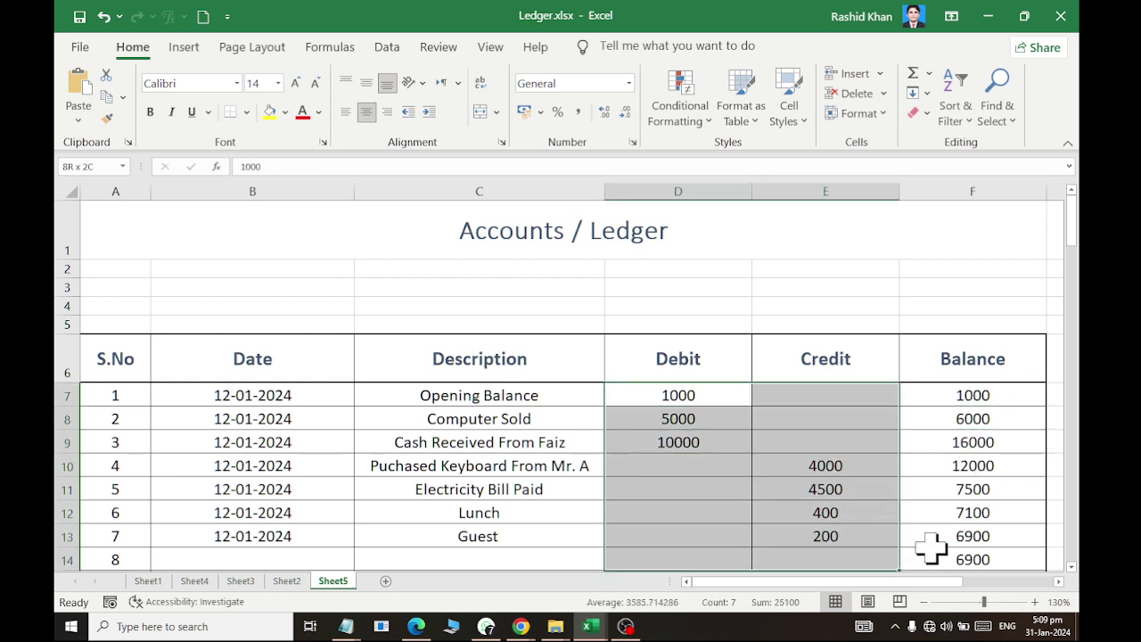
# View the =SUM(D14-E14+F13) formula in F14 without changing it, then return to Notepad.
pyautogui.scroll(-2, 972, 535)
pyautogui.scroll(-1, 963, 472)
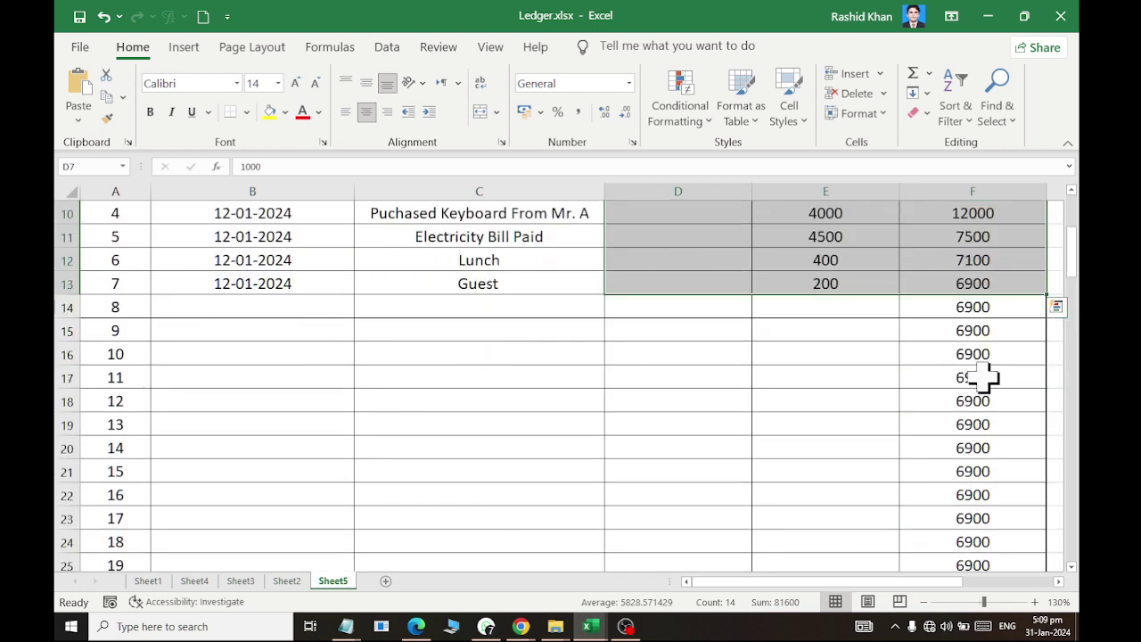
pyautogui.click(988, 303)
pyautogui.doubleClick(1009, 306)
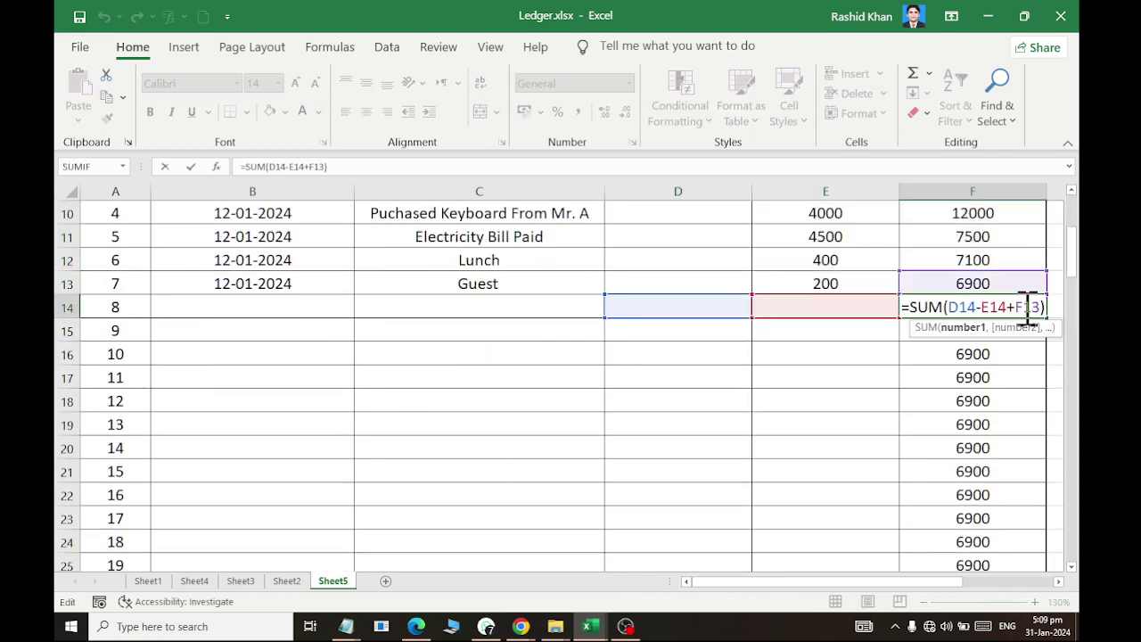
pyautogui.press('Escape')
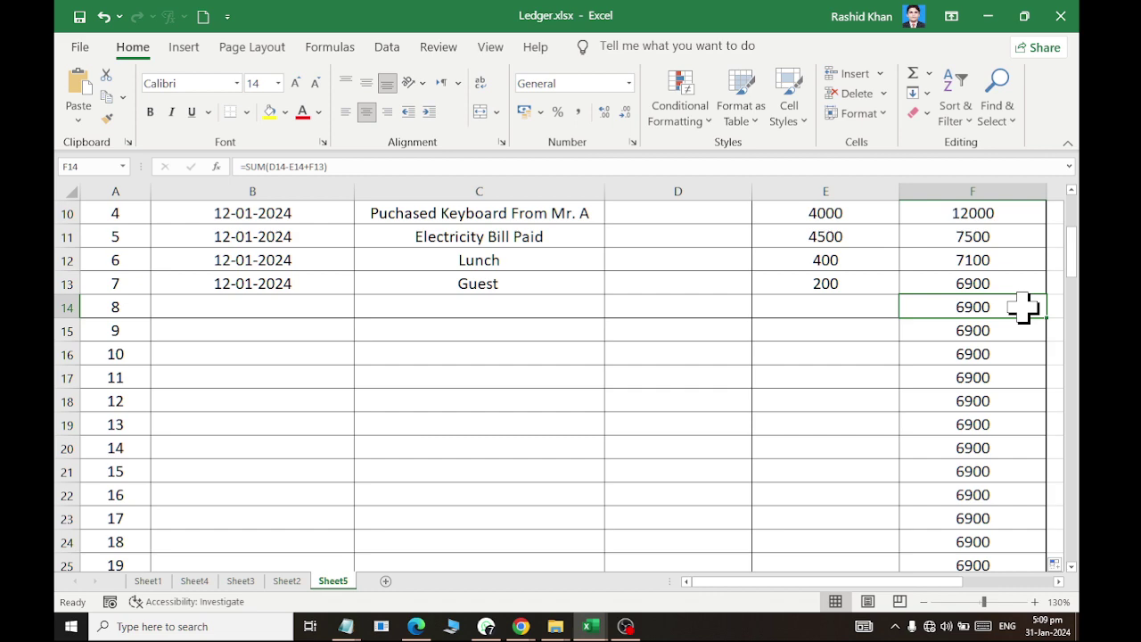
pyautogui.hotkey('alt', 'Tab')
pyautogui.hotkey('alt', 'Tab')
pyautogui.hotkey('alt', 'Tab')
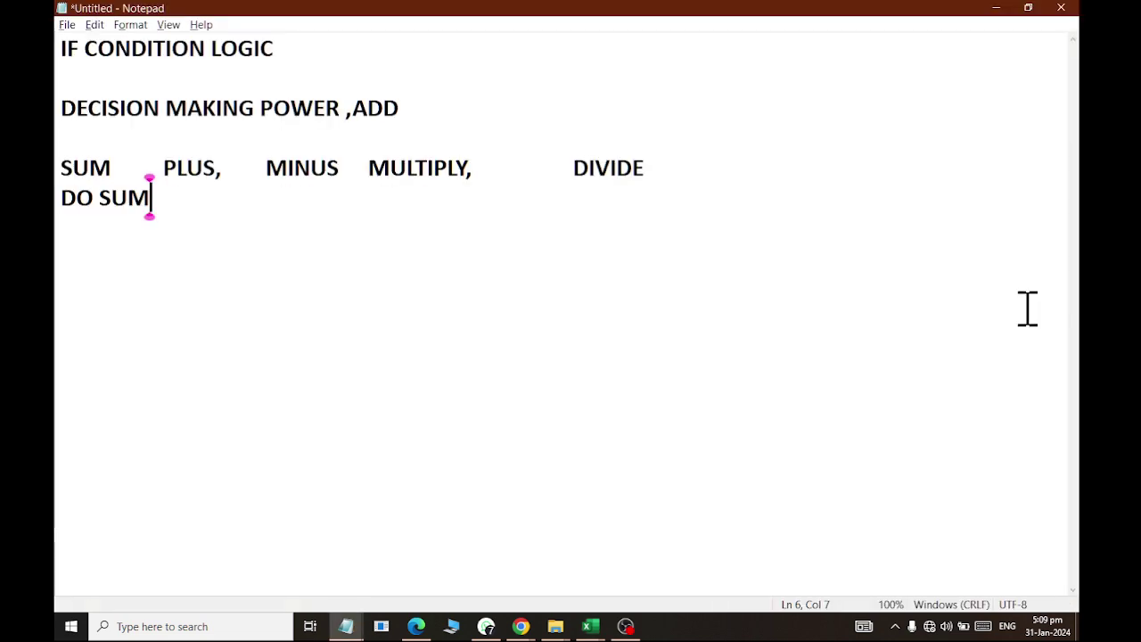
# Add the lines 'WHAT IS CONDITION????????' and 'CELL TYPE TO FORMULA' to the notes.
pyautogui.press('Return')
pyautogui.press('Return')
pyautogui.press('Return')
pyautogui.write('WHAT IS ')
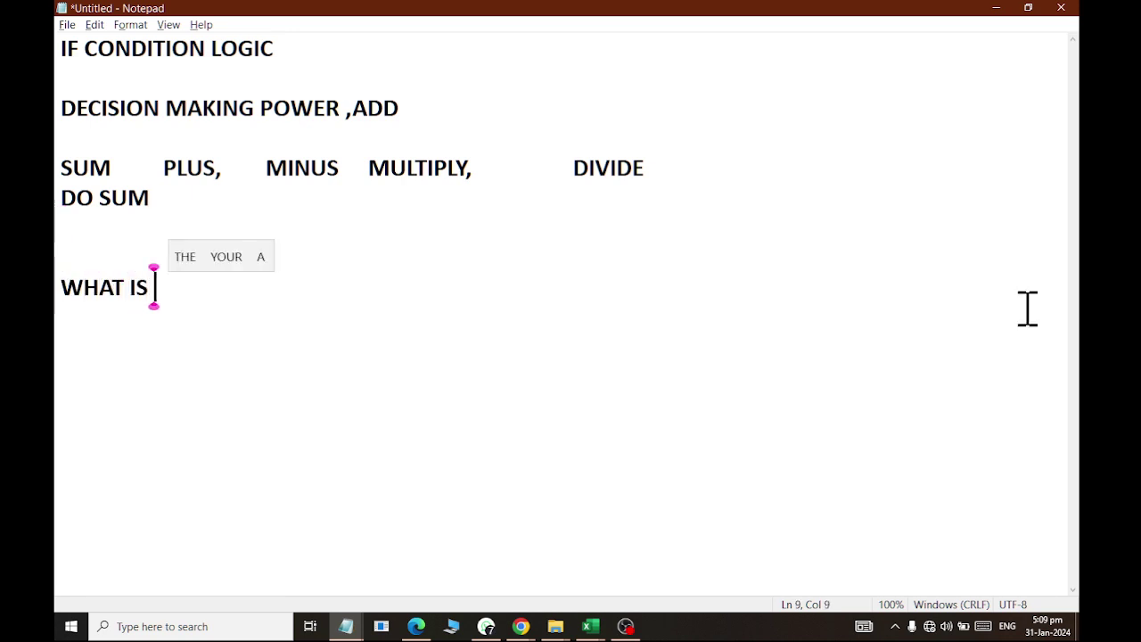
pyautogui.write('O')
pyautogui.press('BackSpace')
pyautogui.write('CONDITIO')
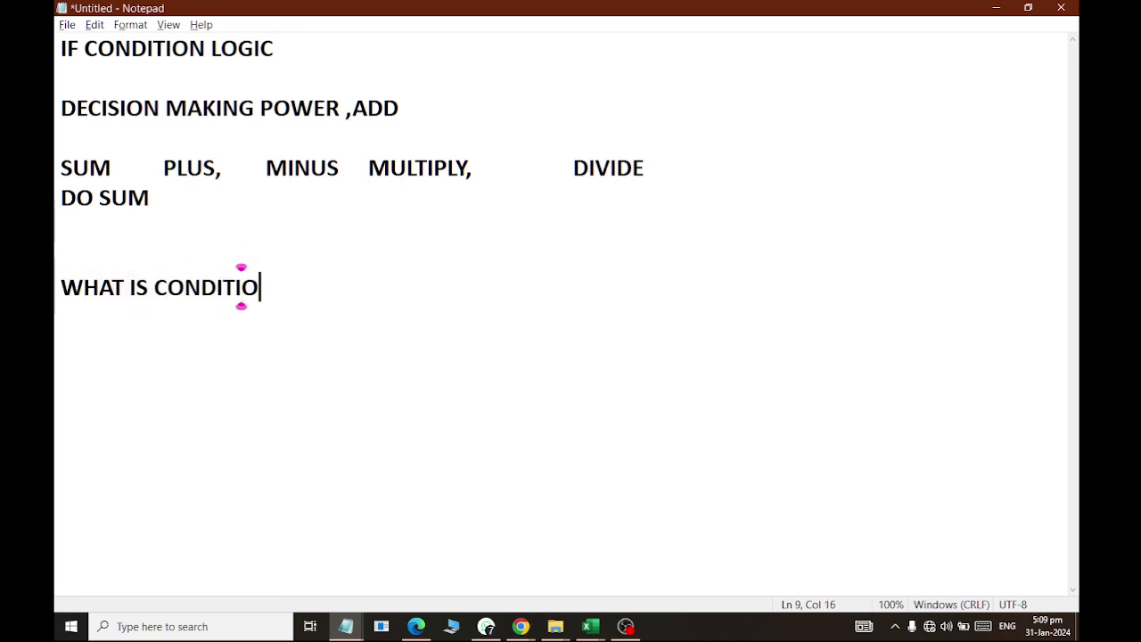
pyautogui.write('N????????')
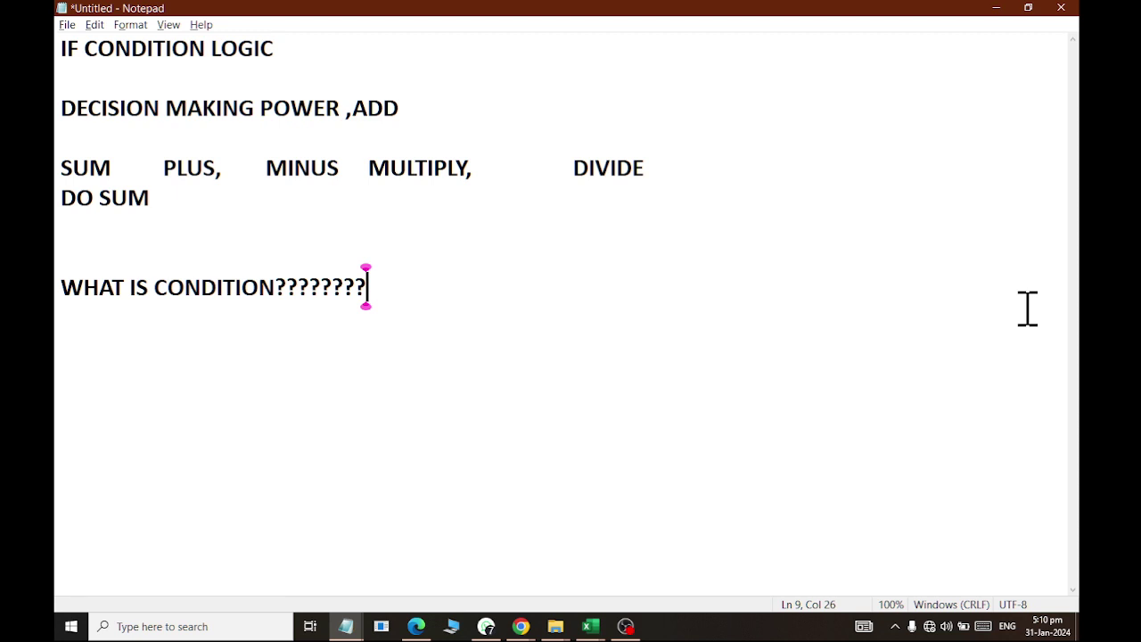
pyautogui.press('Return')
pyautogui.press('Return')
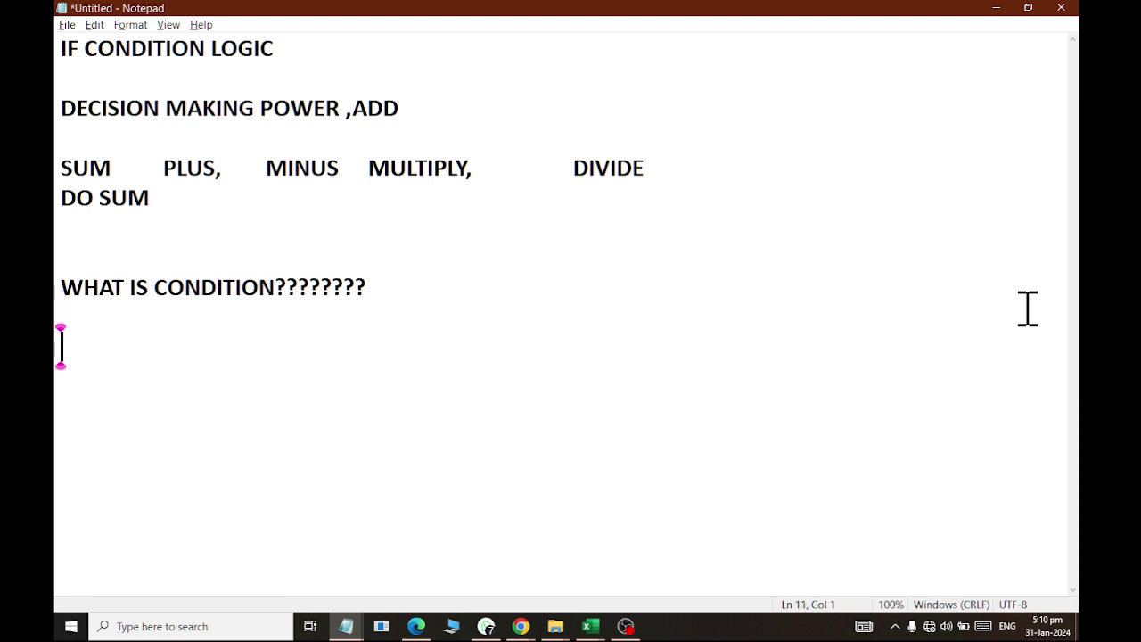
pyautogui.write('CELL TYP')
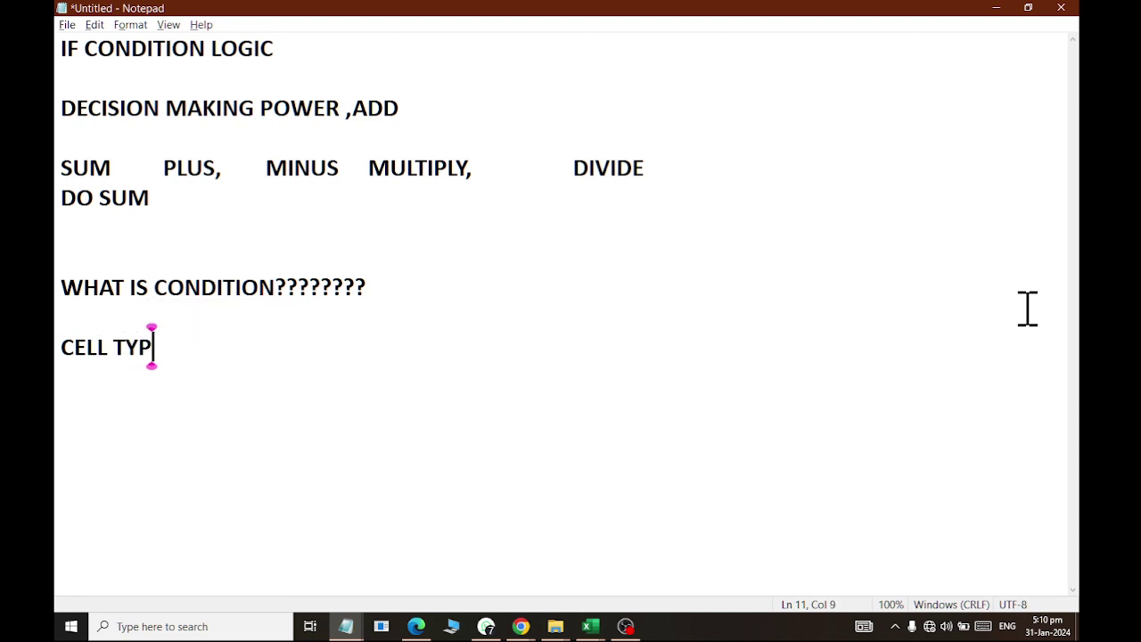
pyautogui.write('E TO ')
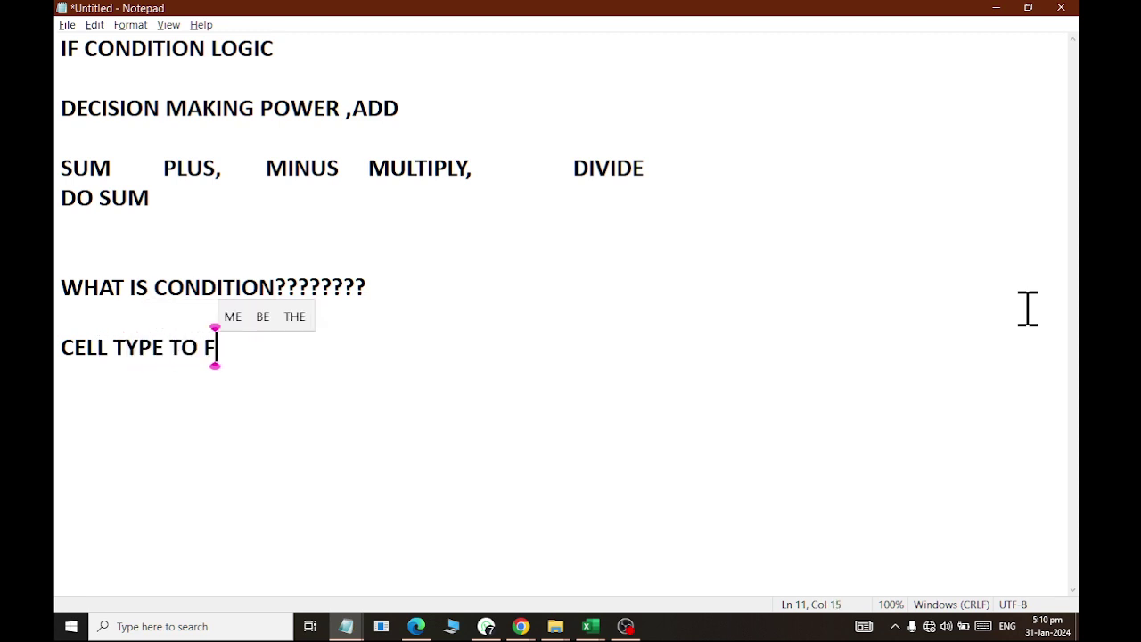
pyautogui.write('FORMULA')
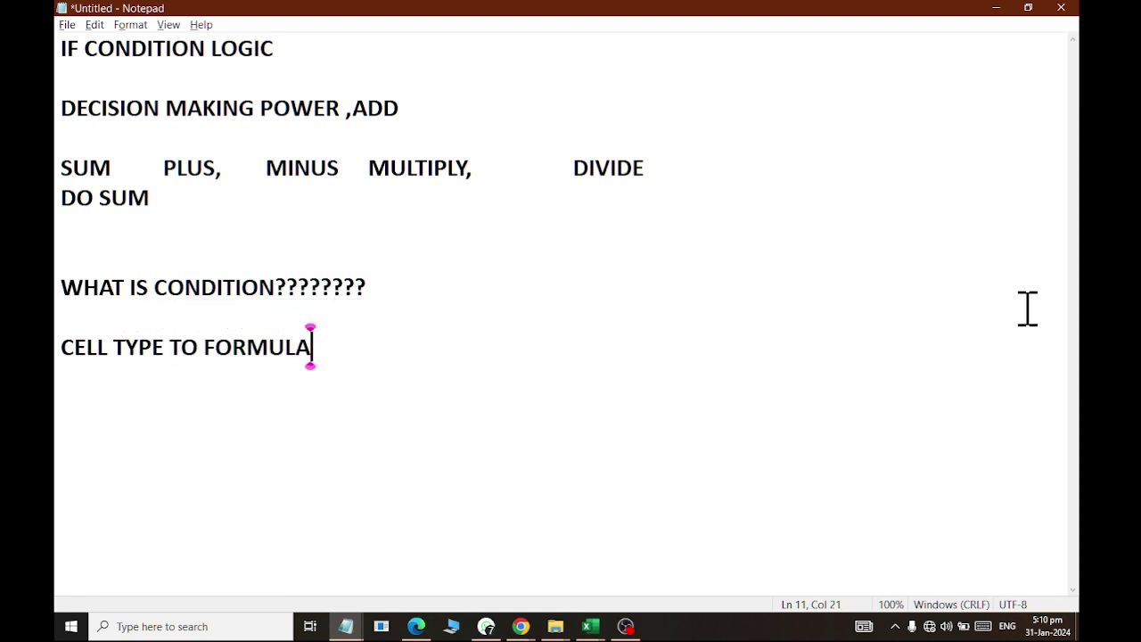
# Add the salary examples 'SAL 20000 > 15%' and 'SALE 4000> 20%'.
pyautogui.press('Return')
pyautogui.press('Return')
pyautogui.write('20000 ')
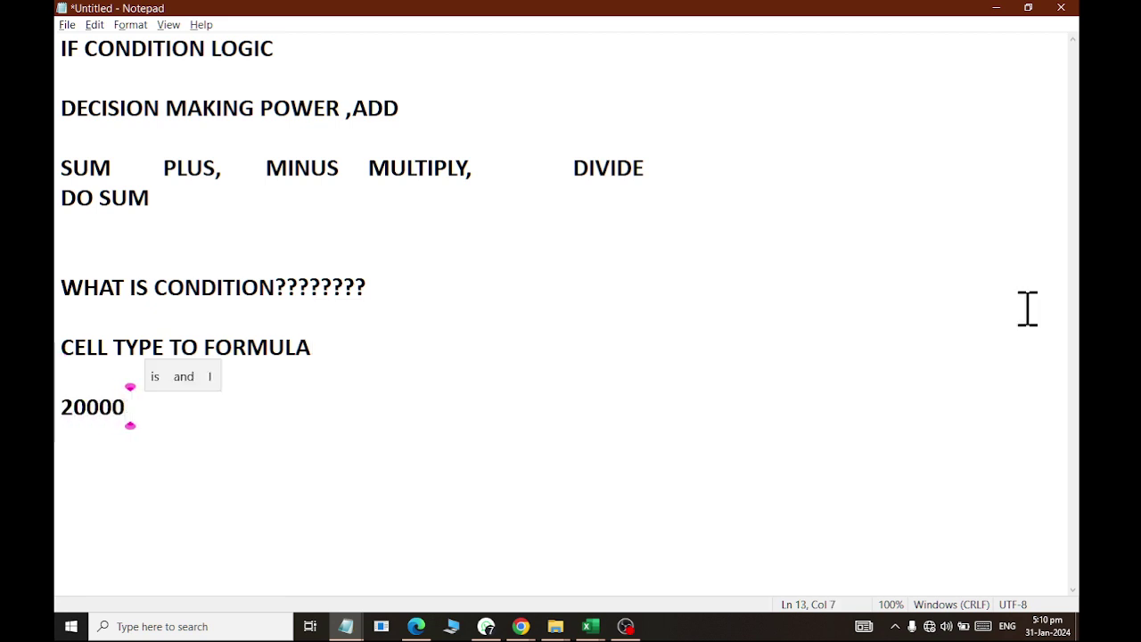
pyautogui.write('>')
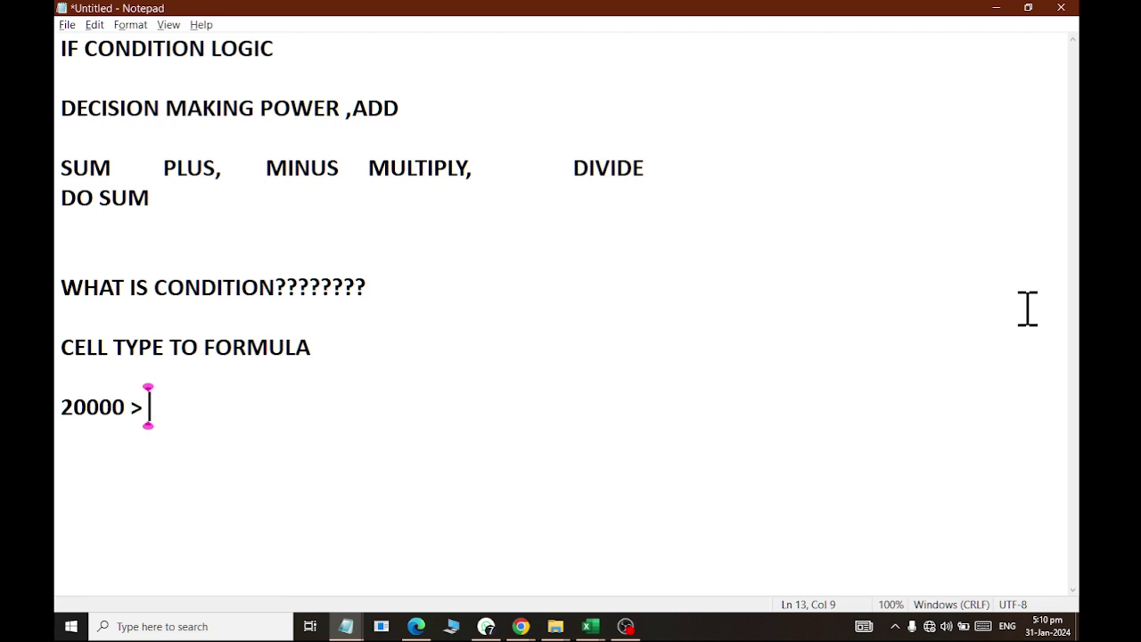
pyautogui.press('Home')
pyautogui.write('SAL')
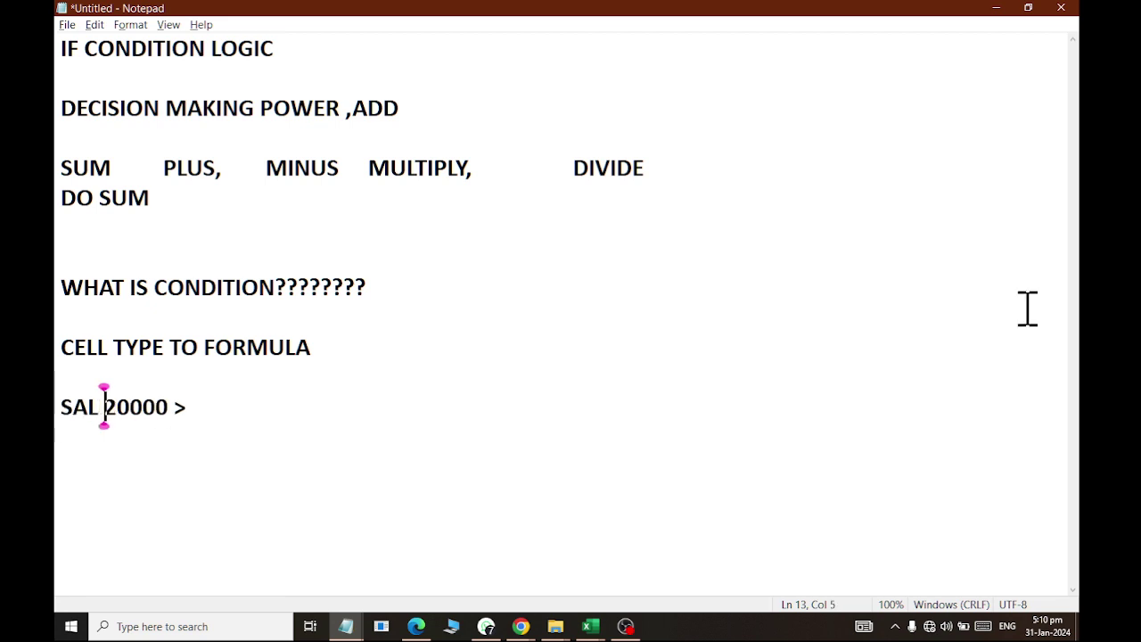
pyautogui.press('End')
pyautogui.write('15%')
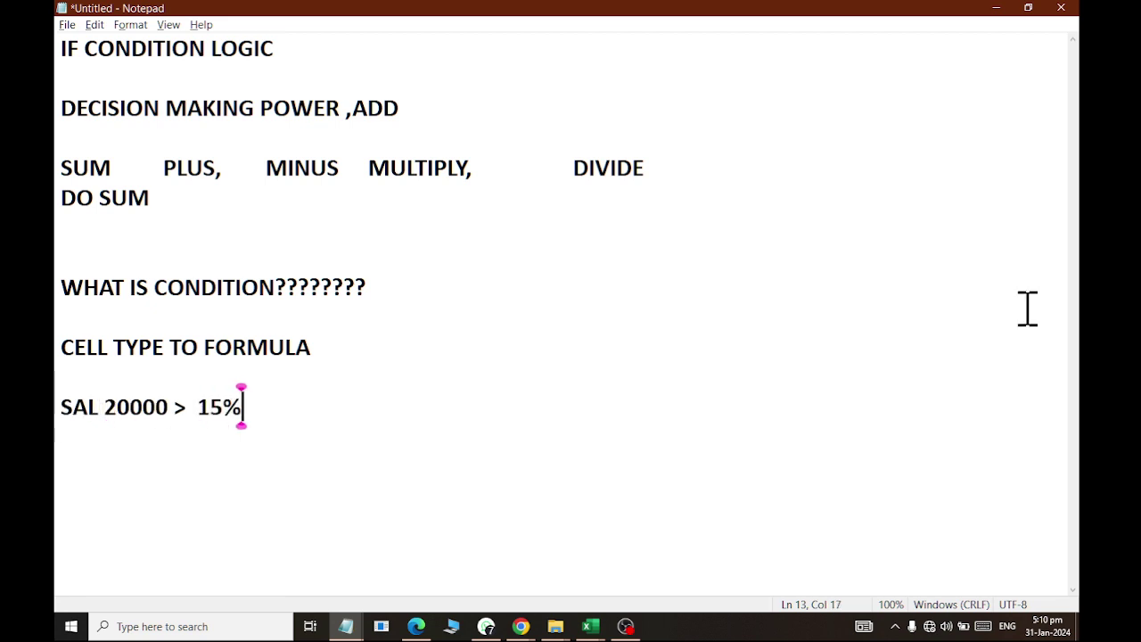
pyautogui.press('Return')
pyautogui.write('SALE 400')
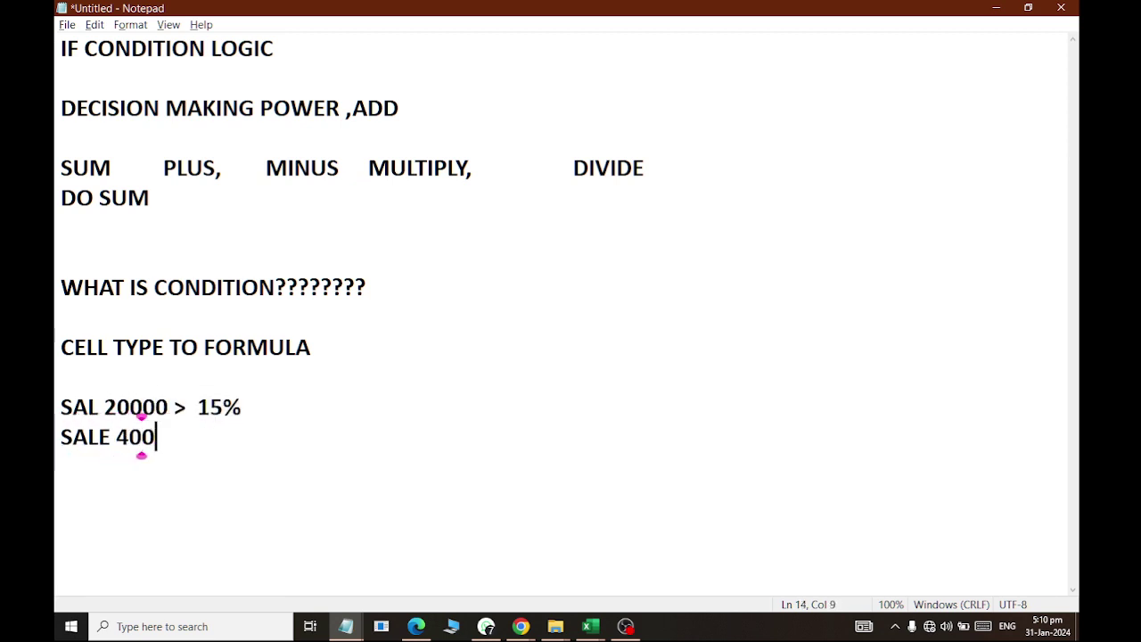
pyautogui.write('0> 20%')
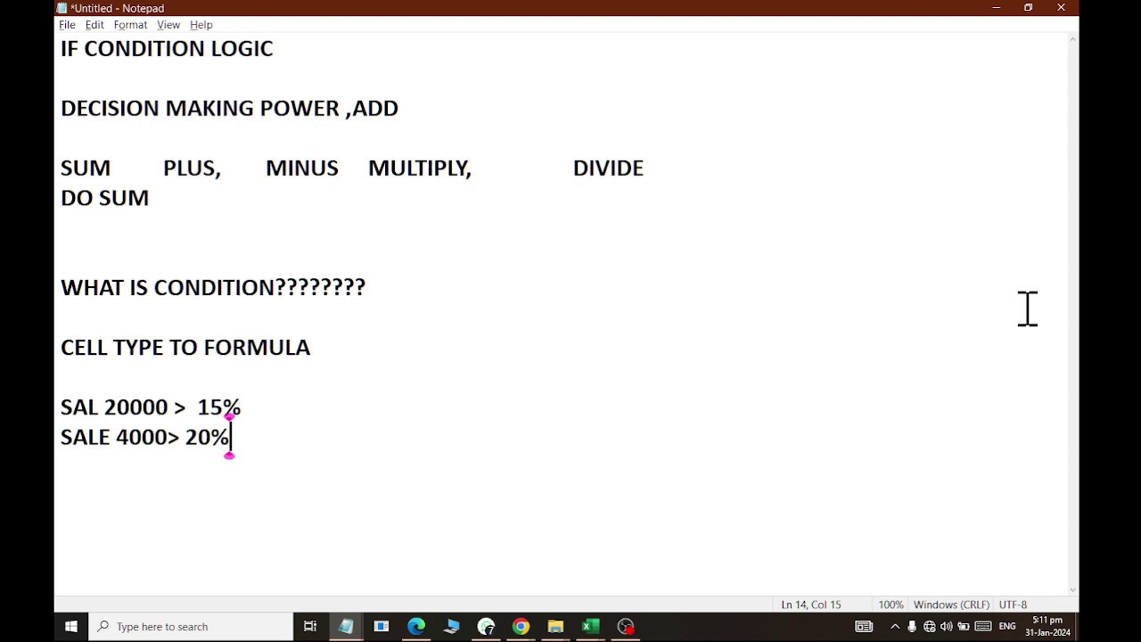
pyautogui.press('Return')
pyautogui.press('Return')
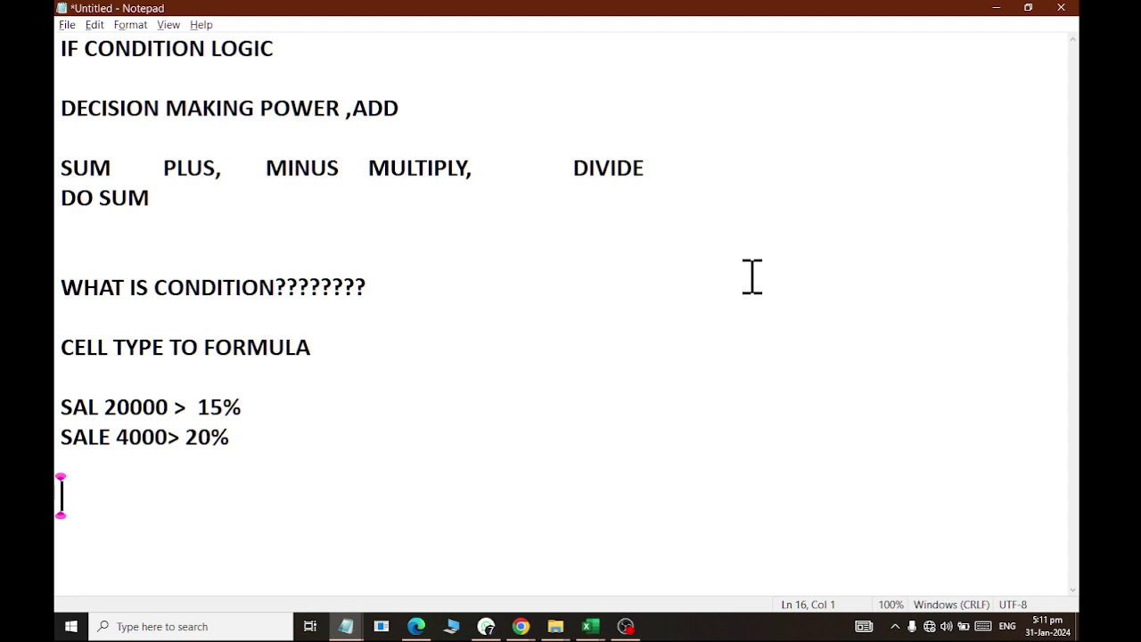
# Type the IF syntax line =IF(CONIDITION,TRUE,FALSE) into the notes.
pyautogui.write('=IF(')
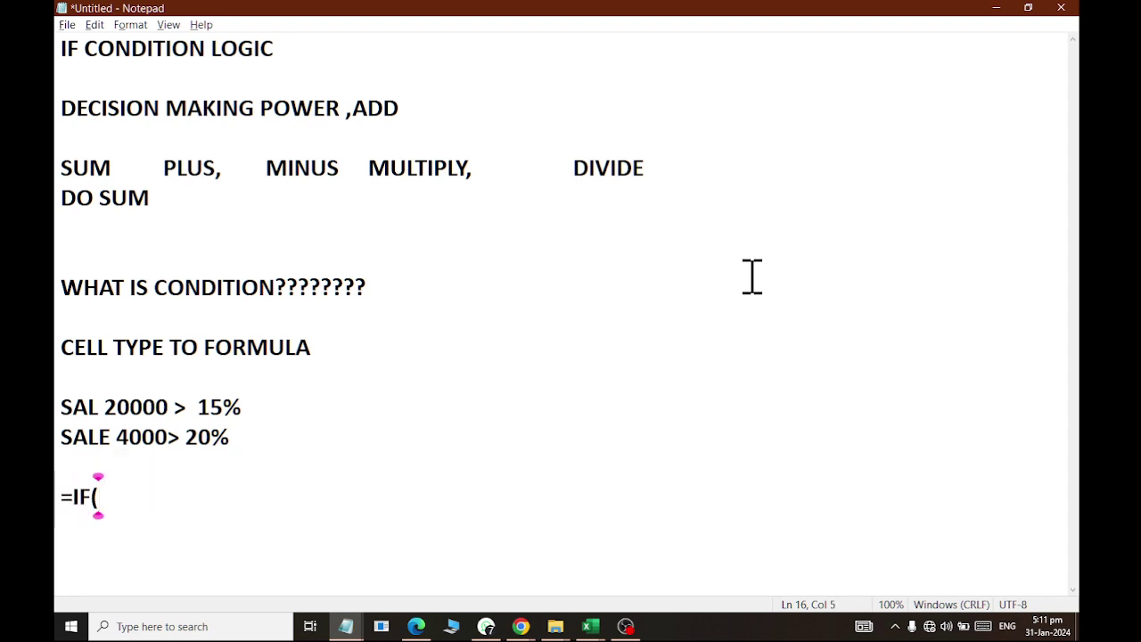
pyautogui.write('CONIDITION')
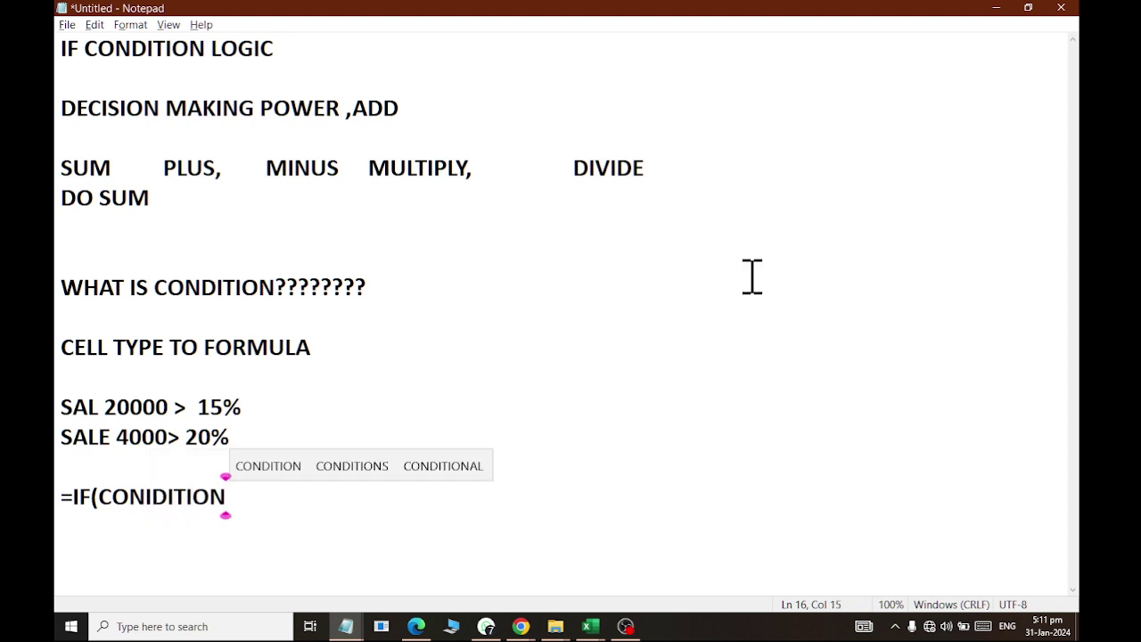
pyautogui.write(',TR')
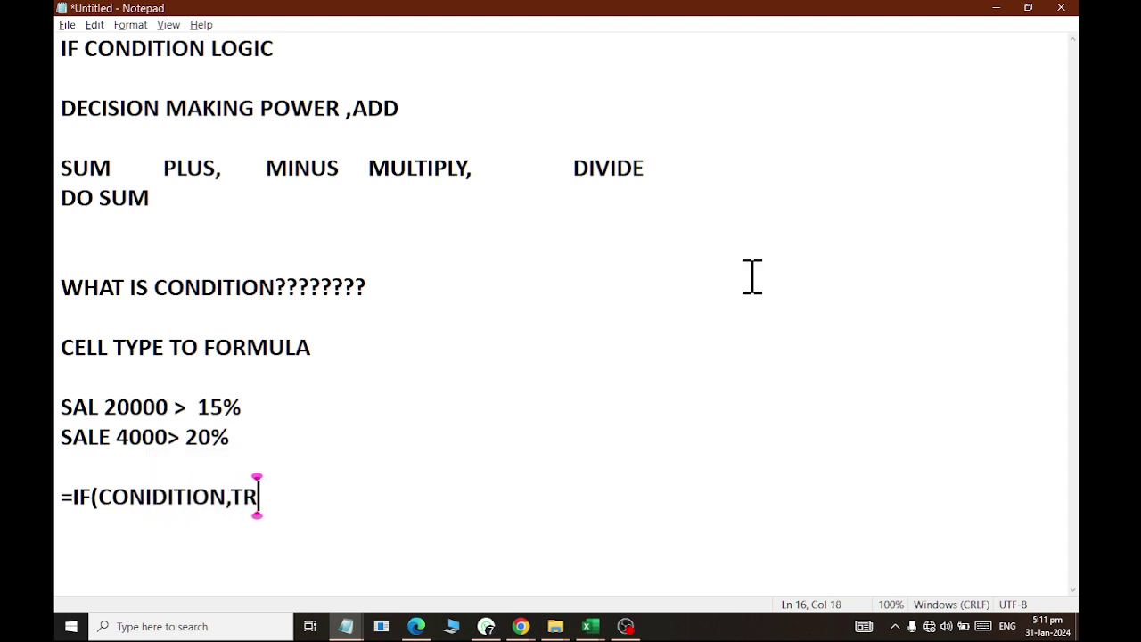
pyautogui.write('UE,')
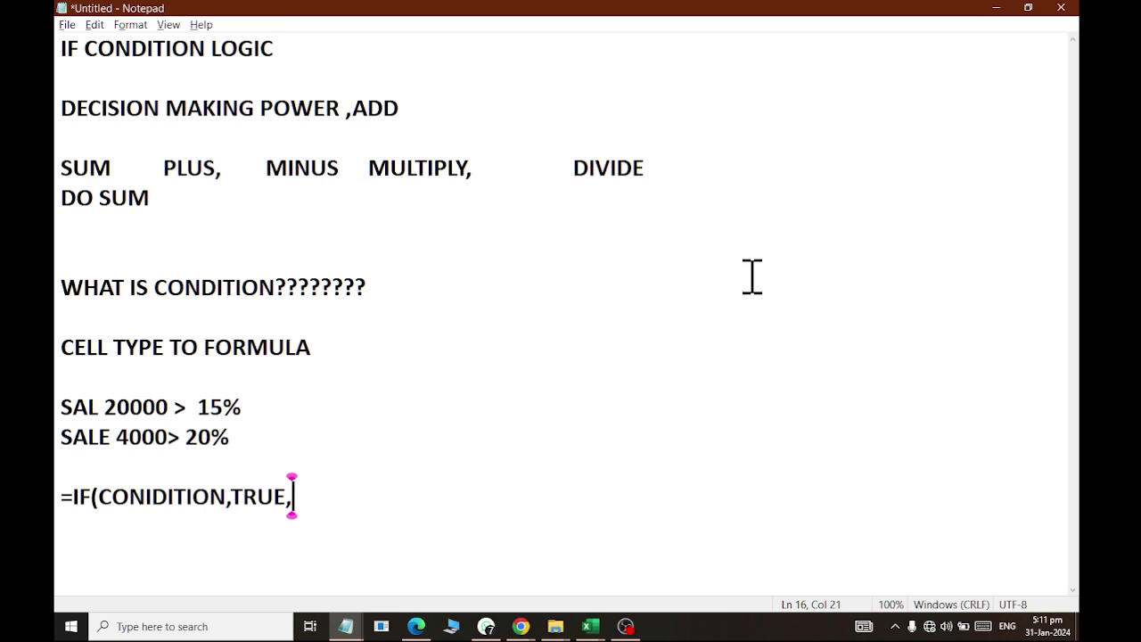
pyautogui.write('FALSE)')
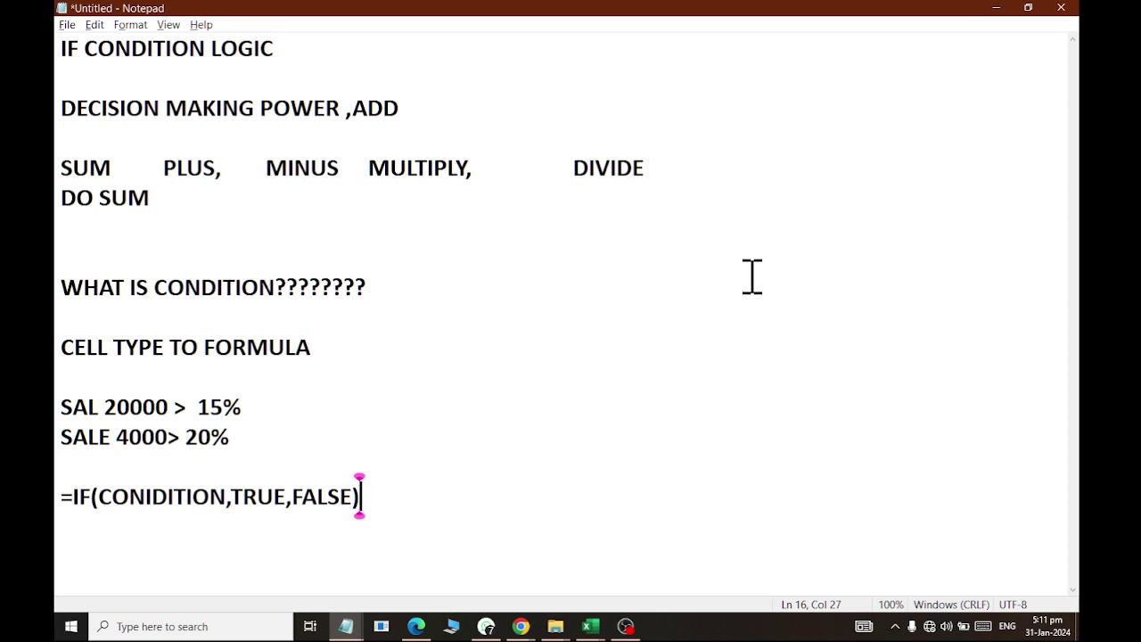
pyautogui.hotkey('alt', 'Tab')
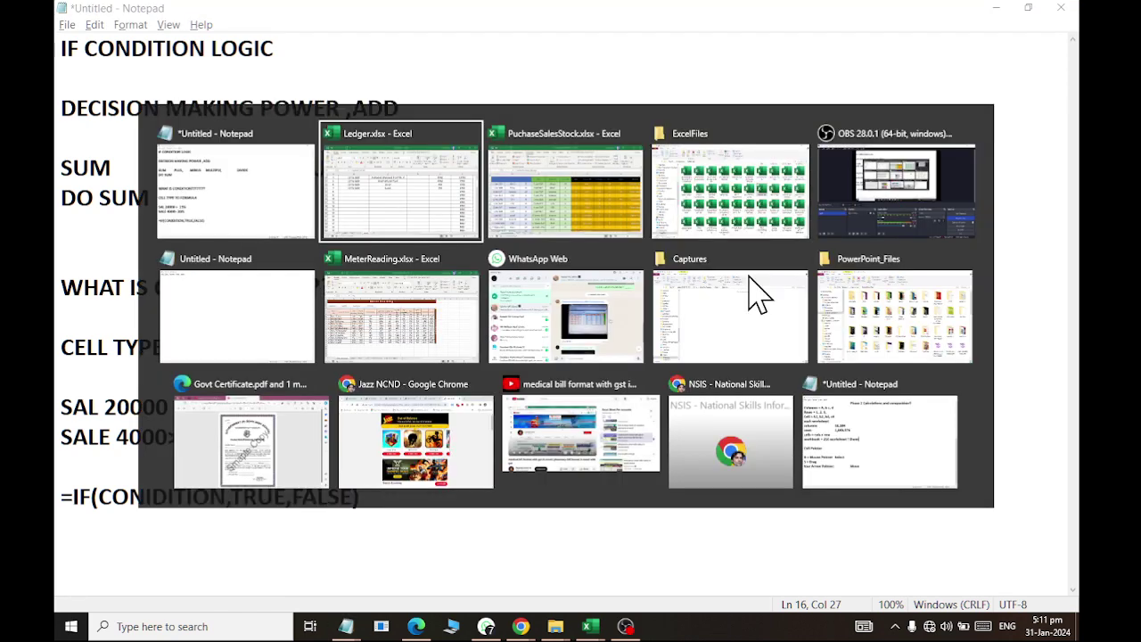
# Recheck the =SUM(D14-E14+F13) formula in F14, leave it unchanged, and select B14.
pyautogui.scroll(2, 904, 349)
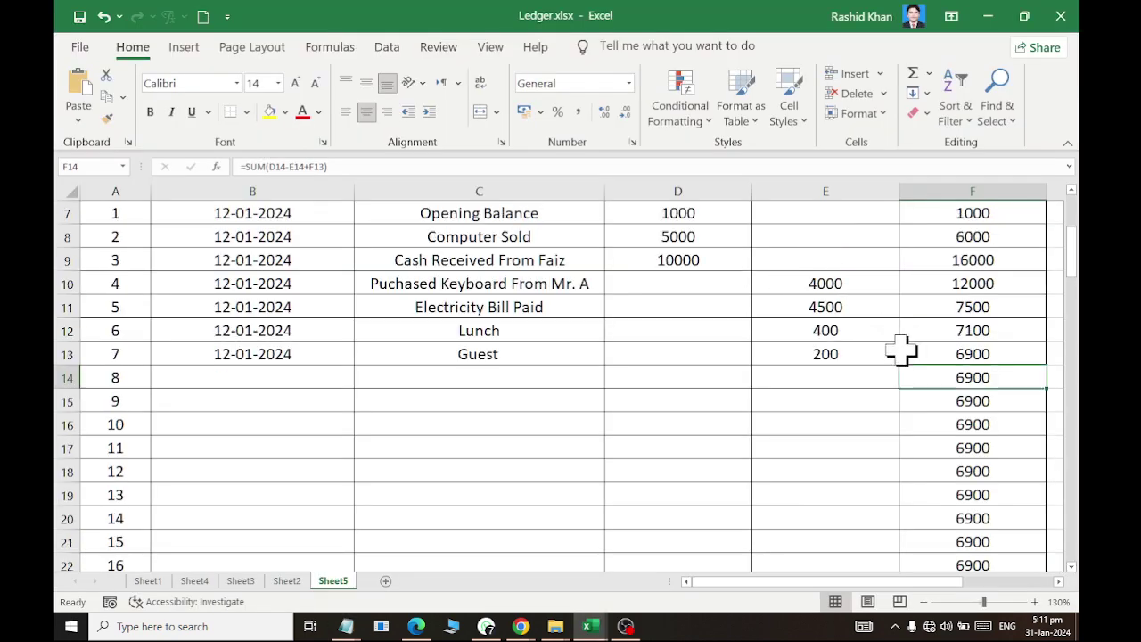
pyautogui.scroll(-1, 927, 374)
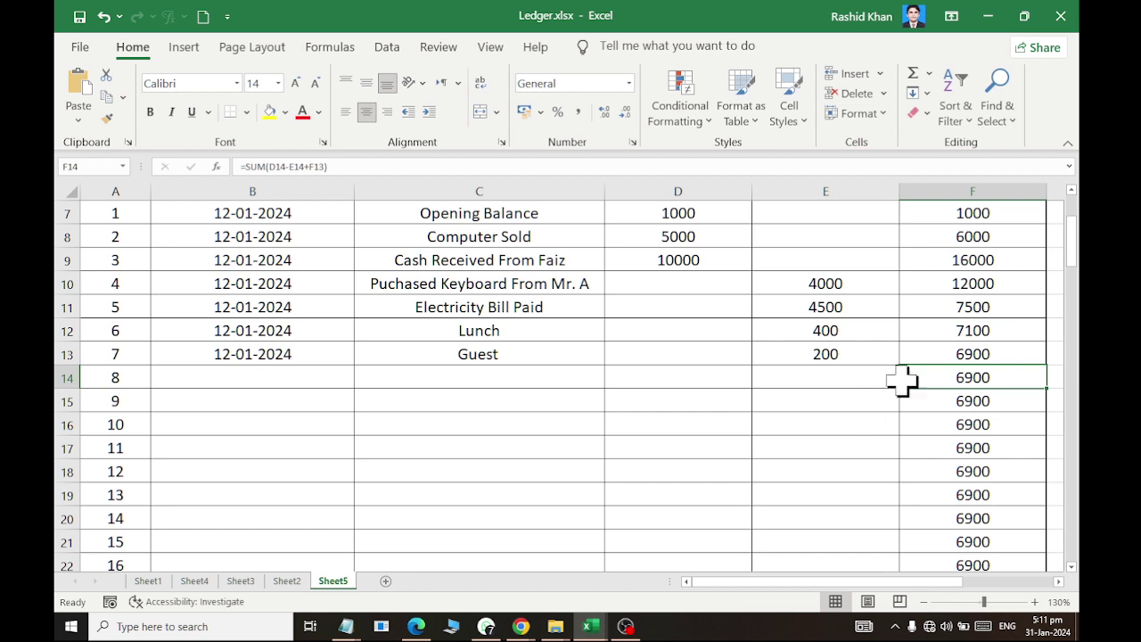
pyautogui.doubleClick(981, 380)
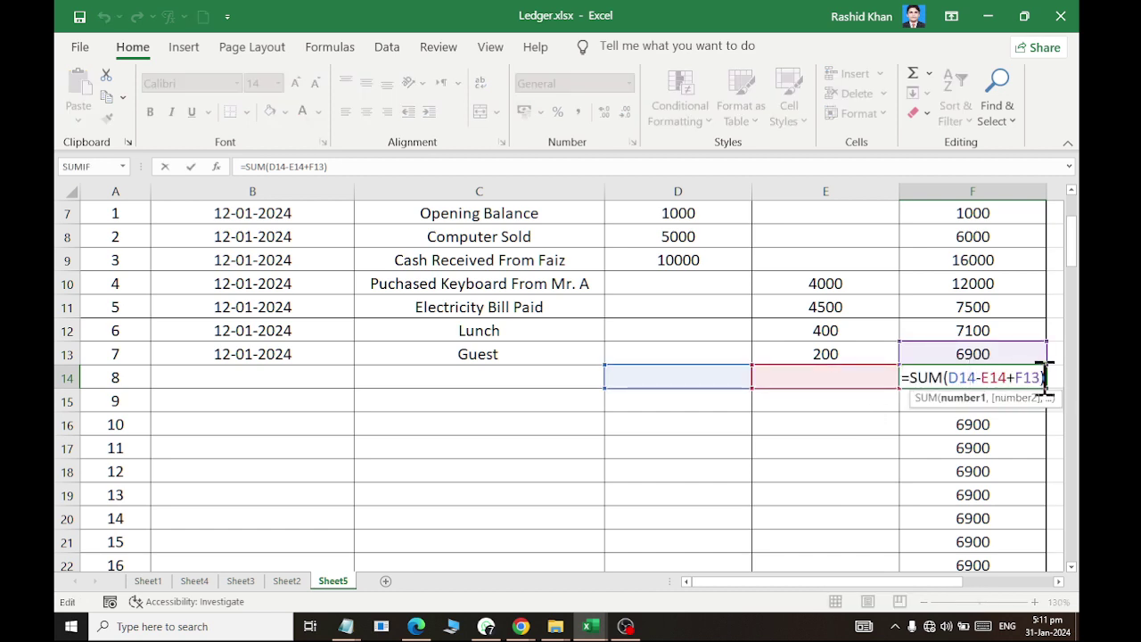
pyautogui.moveTo(1036, 377); pyautogui.dragTo(951, 377)
pyautogui.press('Escape')
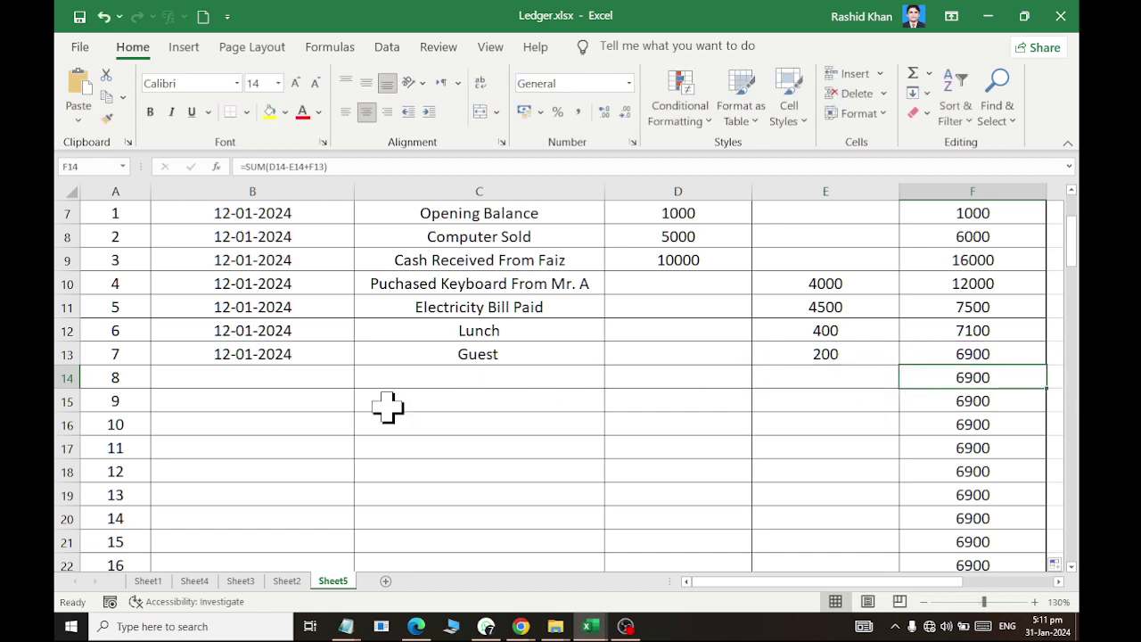
pyautogui.click(225, 381)
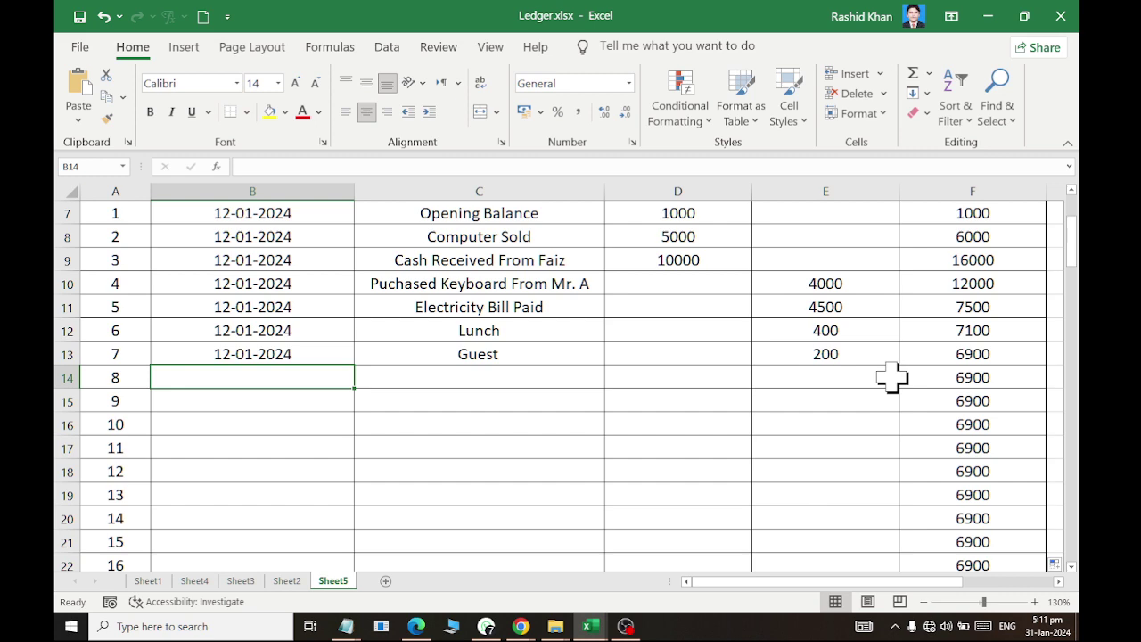
# Switch to the PuchaseSalesStock workbook and widen the Remarks column.
pyautogui.hotkey('alt', 'Tab')
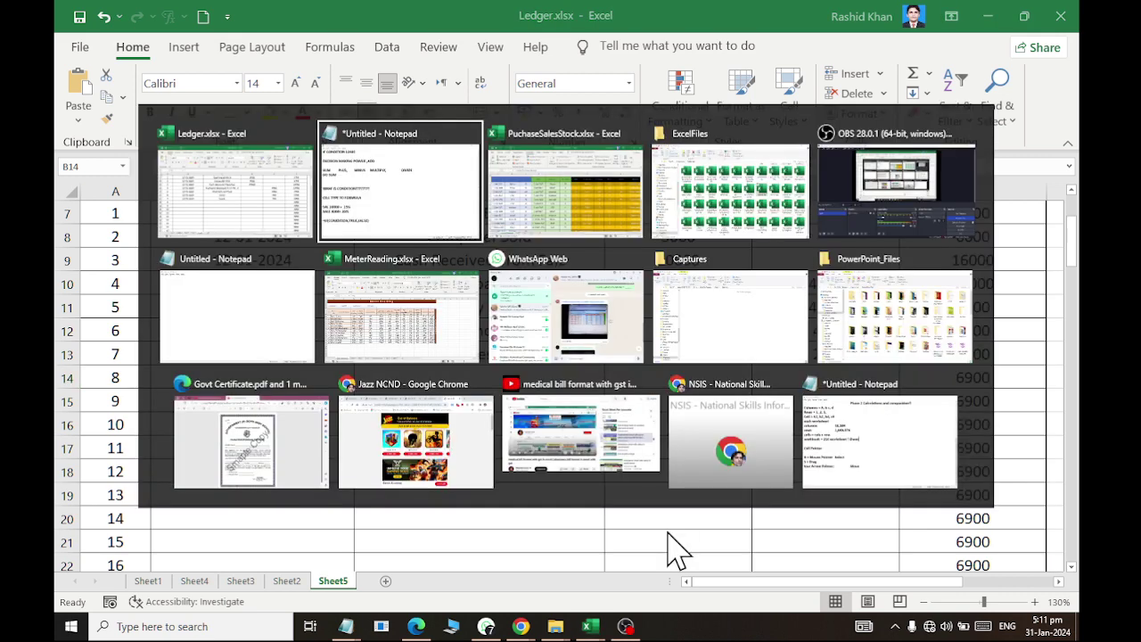
pyautogui.hotkey('alt', 'Tab')
pyautogui.moveTo(927, 582); pyautogui.dragTo(1003, 581)
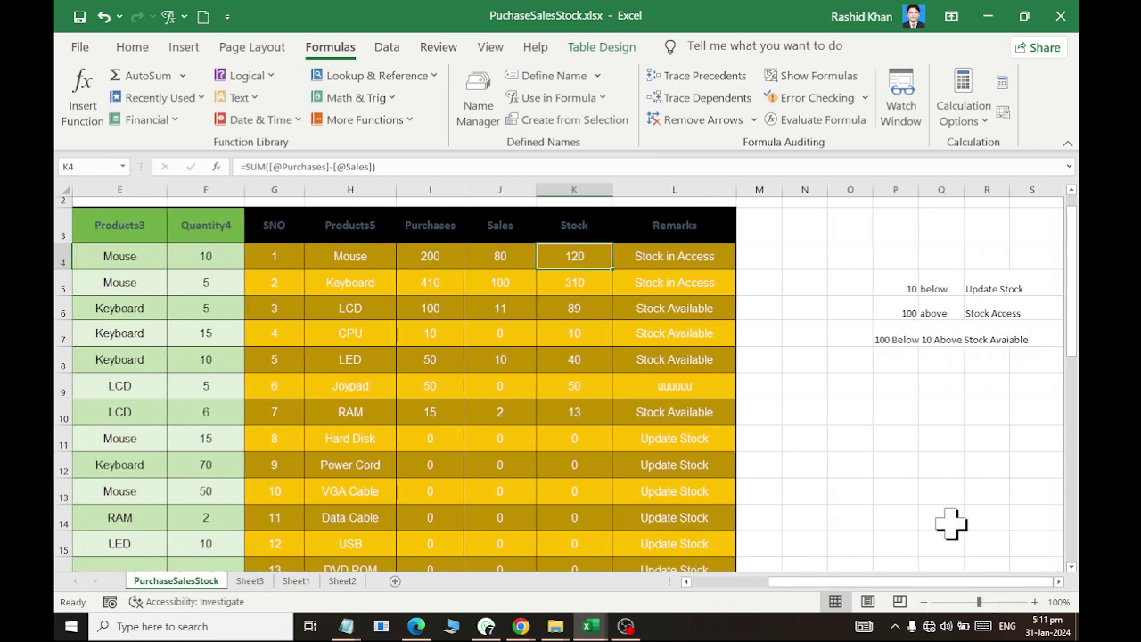
pyautogui.moveTo(736, 190); pyautogui.dragTo(786, 190)
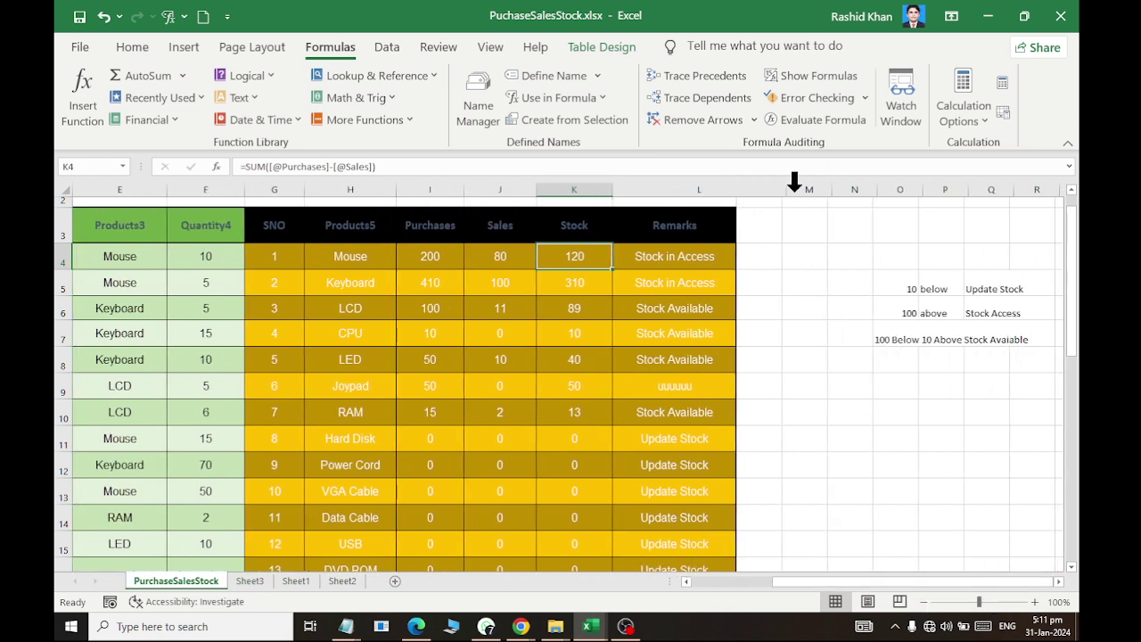
# Zoom to 130% and scroll right to view the stock thresholds 10 and 100 in P5:P6.
pyautogui.click(1058, 581)
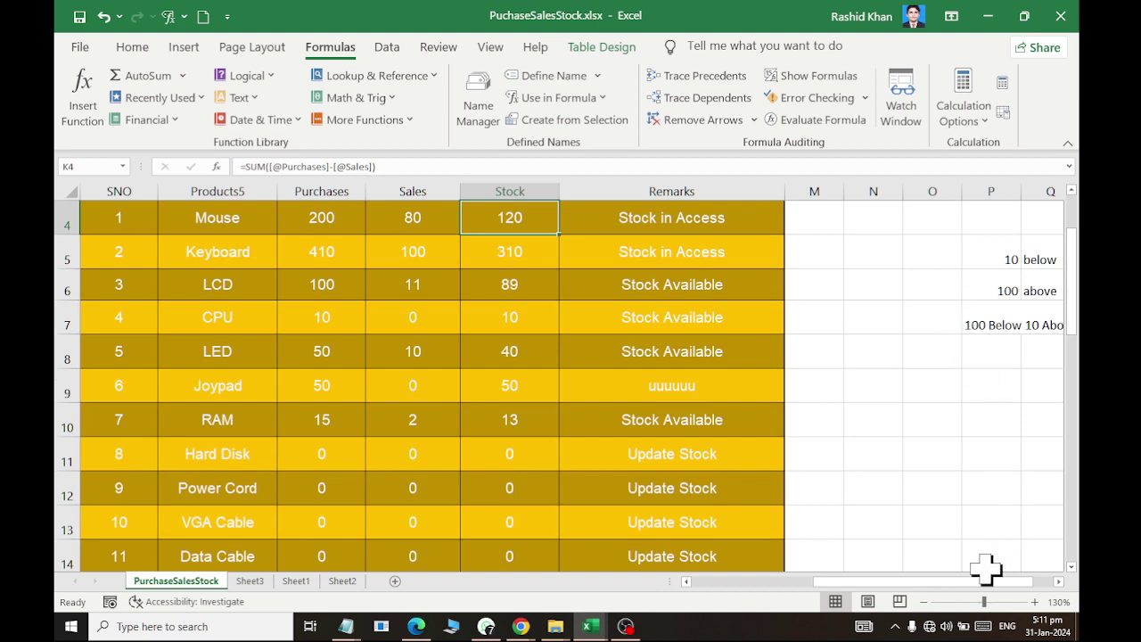
pyautogui.click(1036, 602)
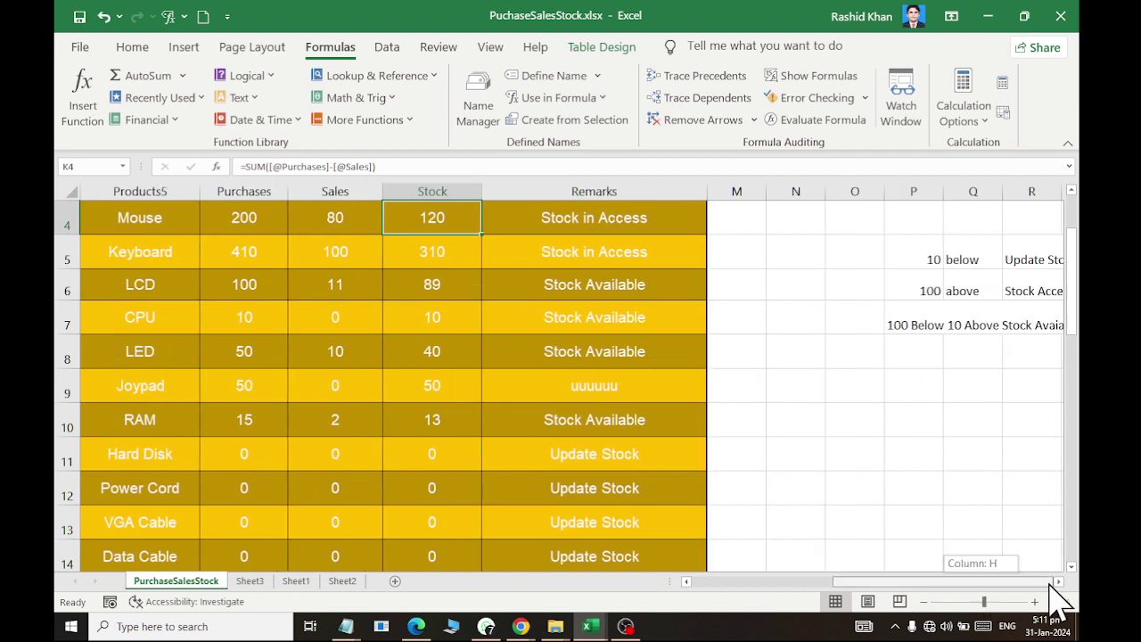
pyautogui.click(1058, 582)
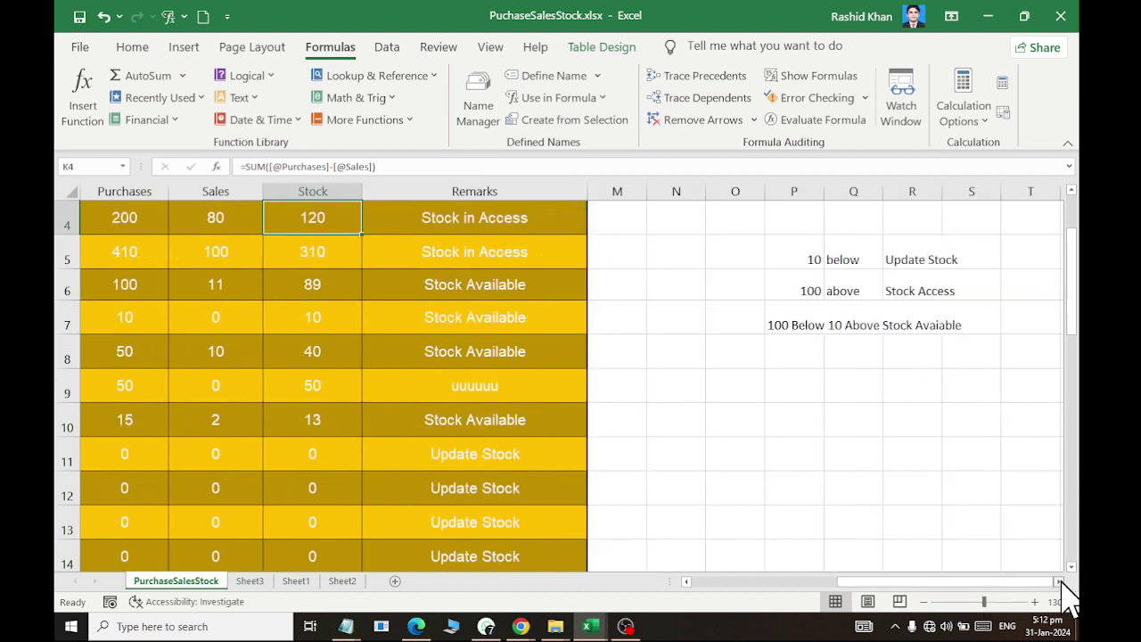
pyautogui.click(512, 252)
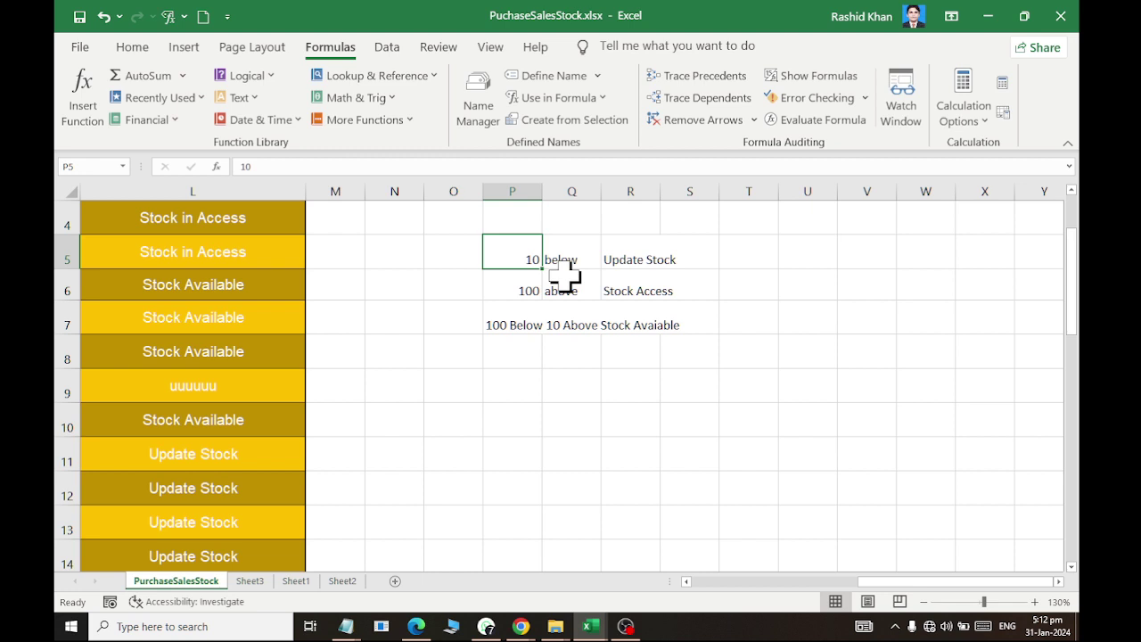
pyautogui.press('Down')
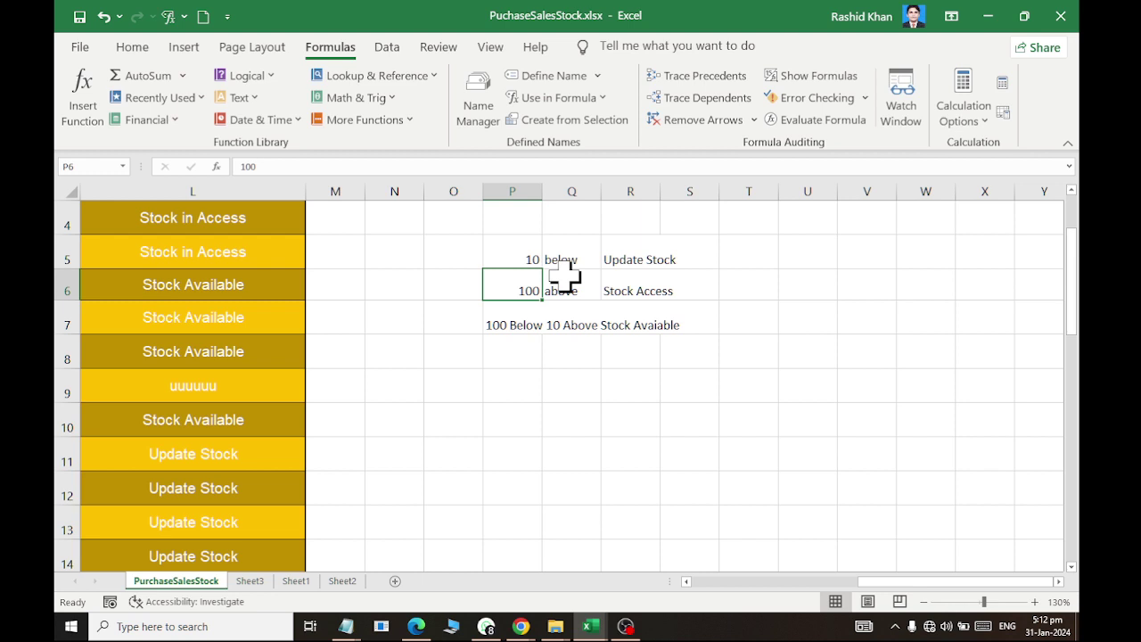
pyautogui.hscroll(4, 1058, 581)
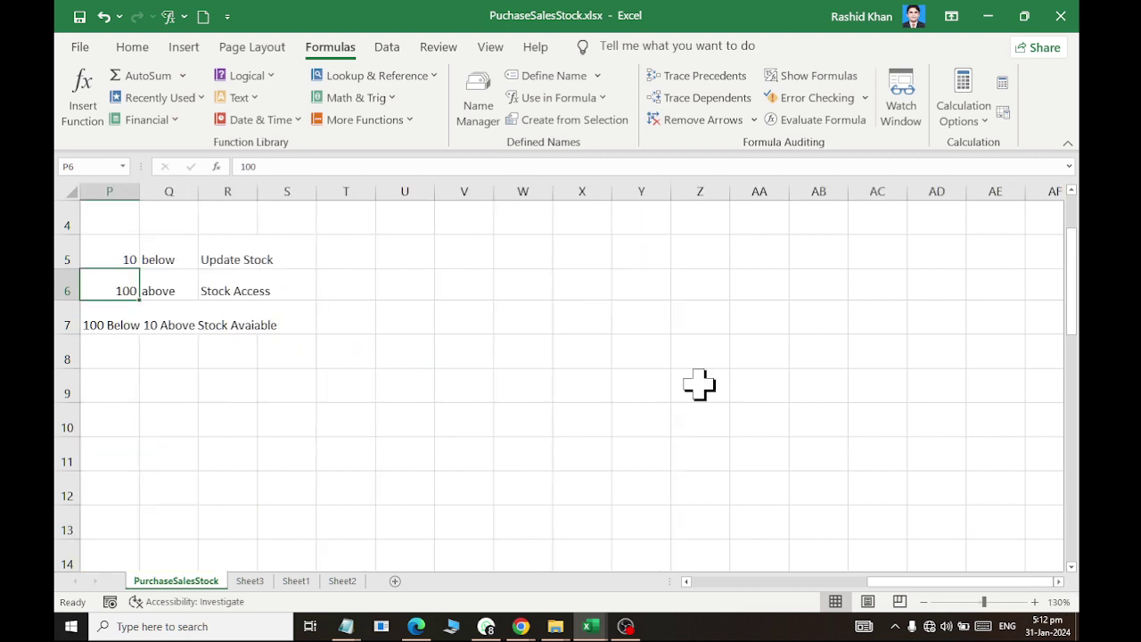
pyautogui.click(590, 312)
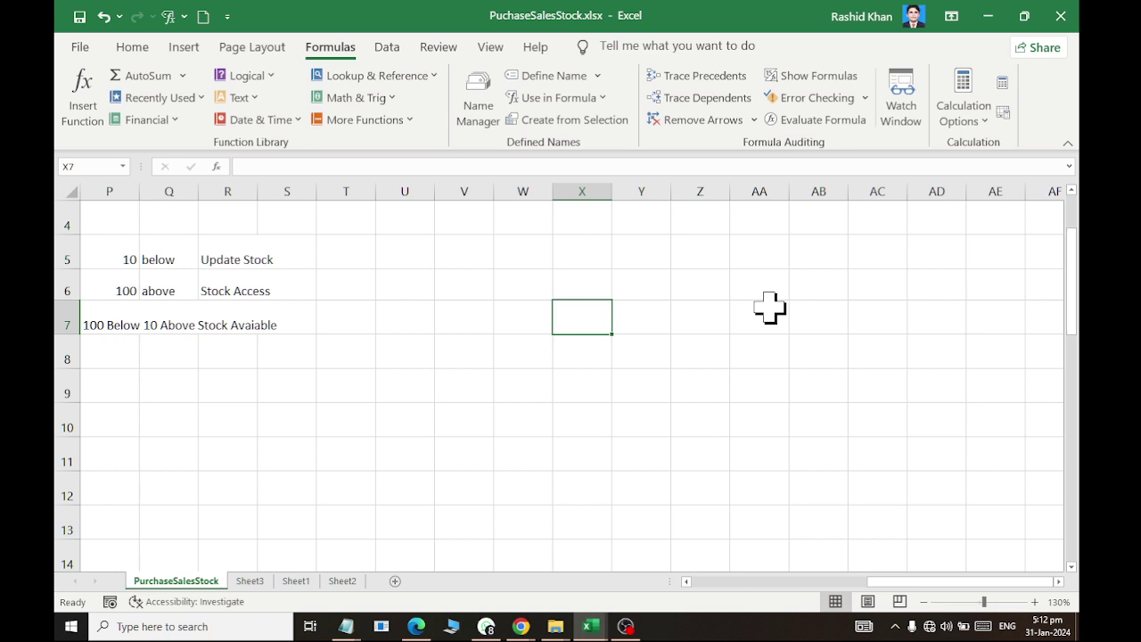
# In Notepad, add the heading 'COMPARISION OPERTAOS' with '> GREATER THAN' and '< LESS THAN'.
pyautogui.hotkey('alt', 'Tab')
pyautogui.hotkey('alt', 'Tab')
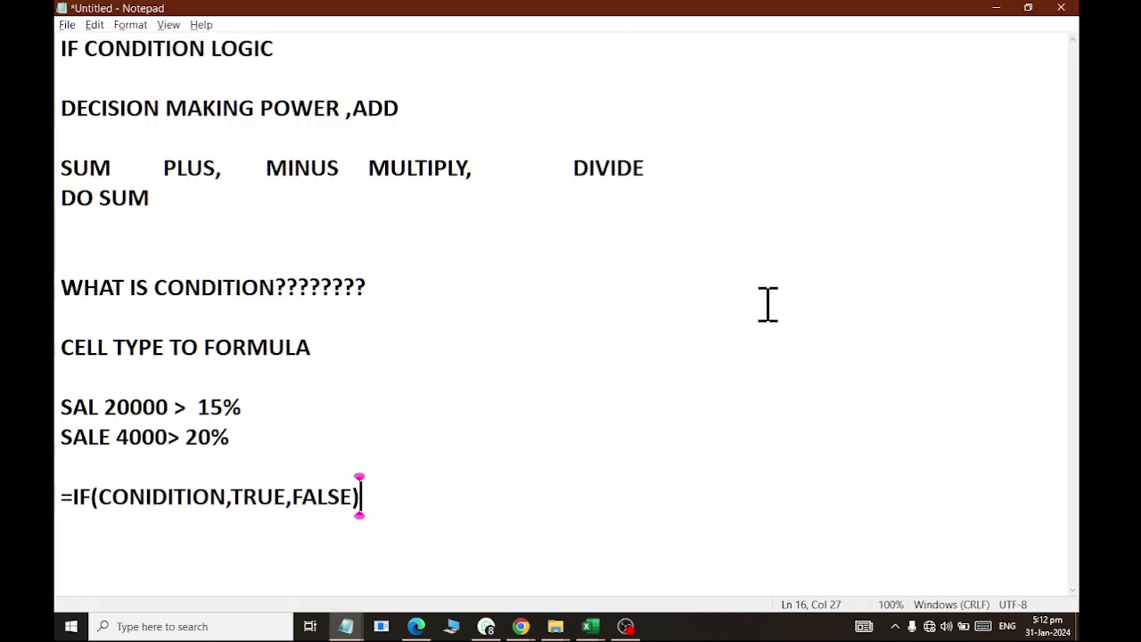
pyautogui.press('Return')
pyautogui.press('Return')
pyautogui.write('COMPAR')
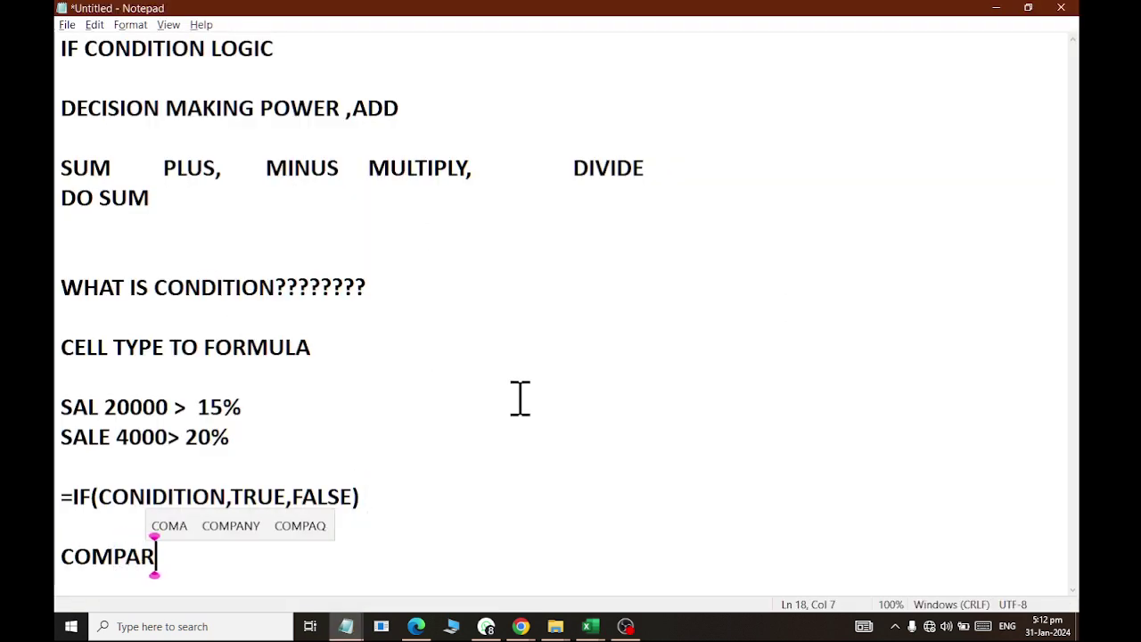
pyautogui.write('ISION ')
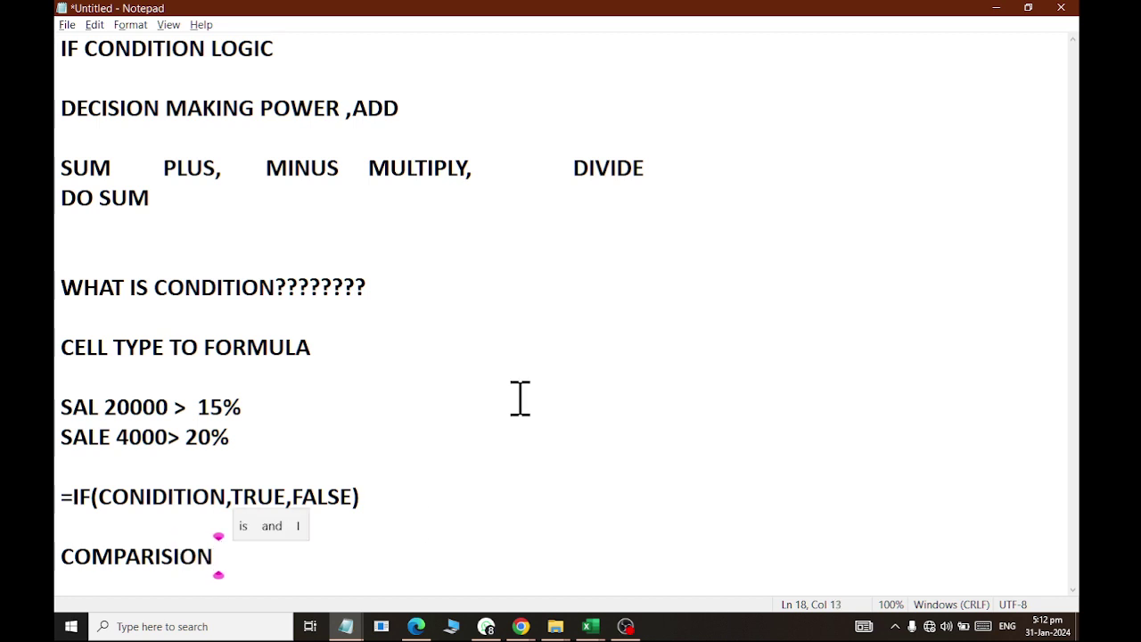
pyautogui.write('OPER')
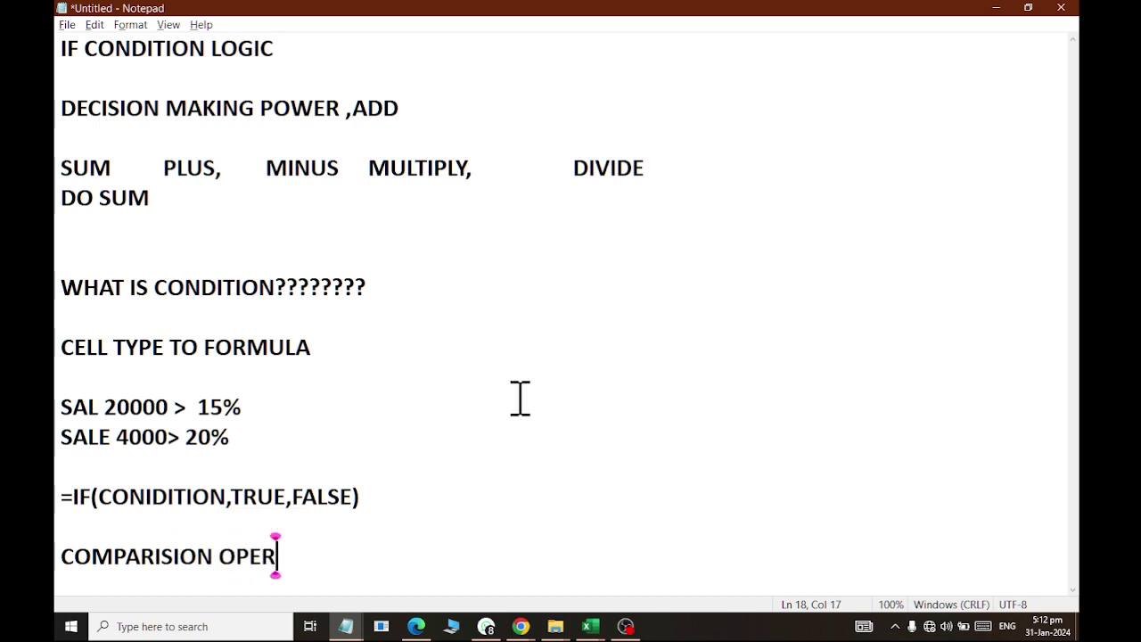
pyautogui.write('TAOS')
pyautogui.press('Return')
pyautogui.press('Return')
pyautogui.write('?>')
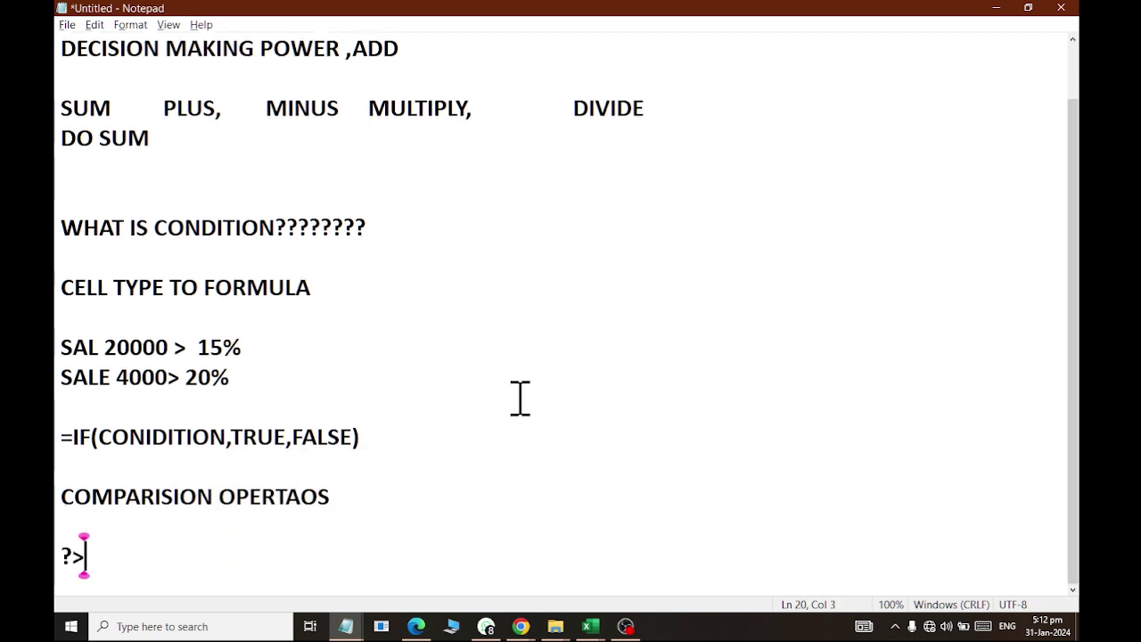
pyautogui.press('BackSpace')
pyautogui.press('BackSpace')
pyautogui.write('>')
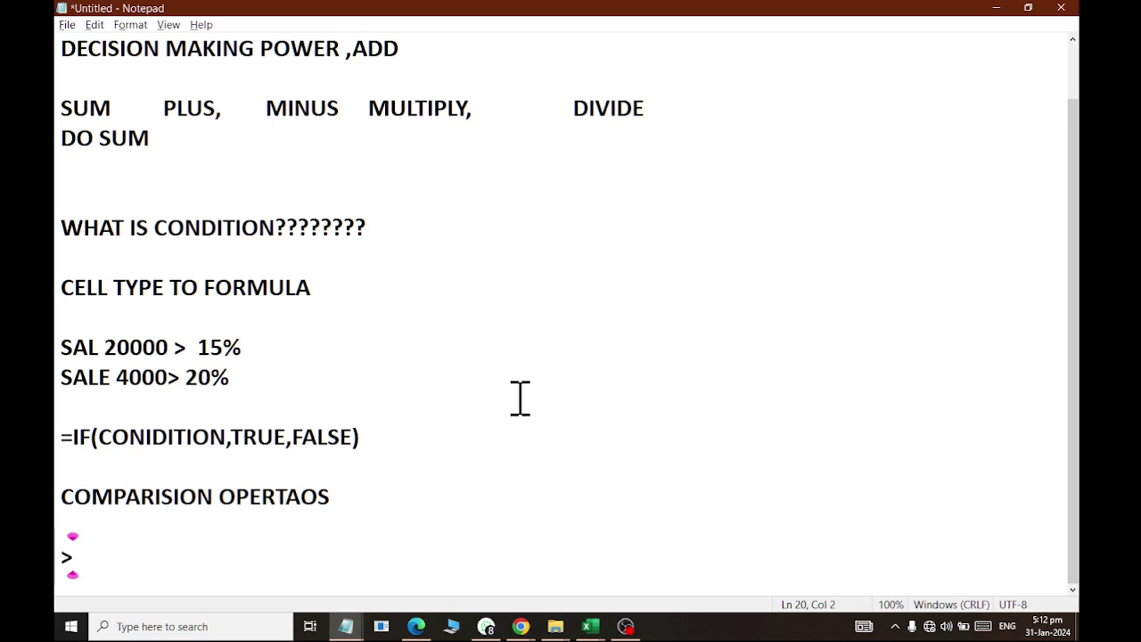
pyautogui.press('Tab')
pyautogui.write('GREATER TH')
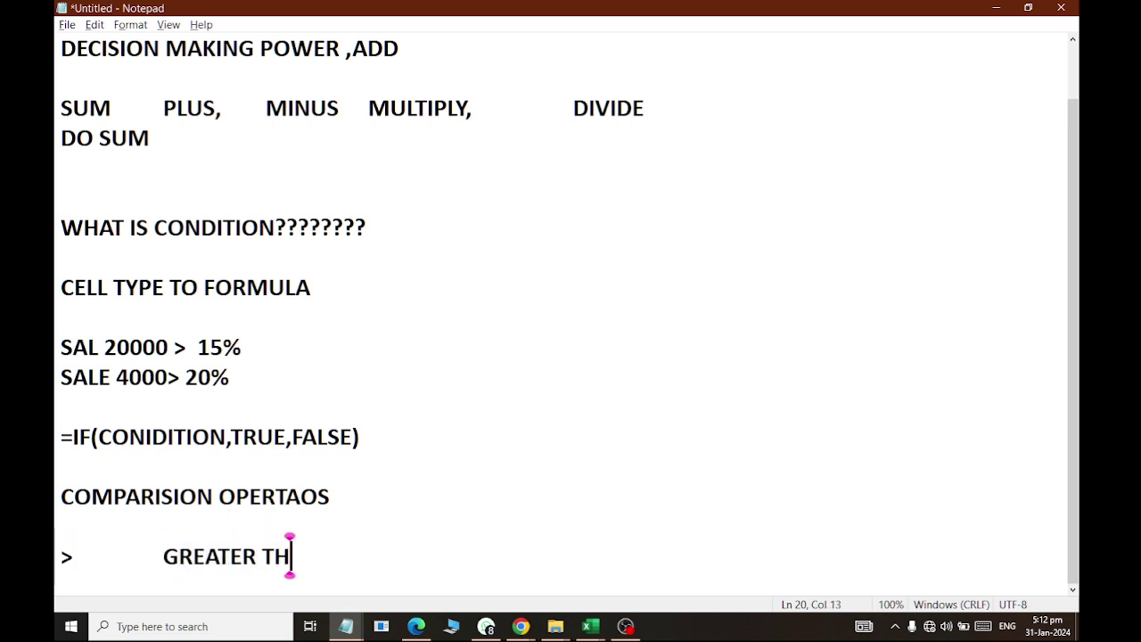
pyautogui.write('AN')
pyautogui.press('Return')
pyautogui.write('<')
pyautogui.press('Tab')
pyautogui.write('LESS')
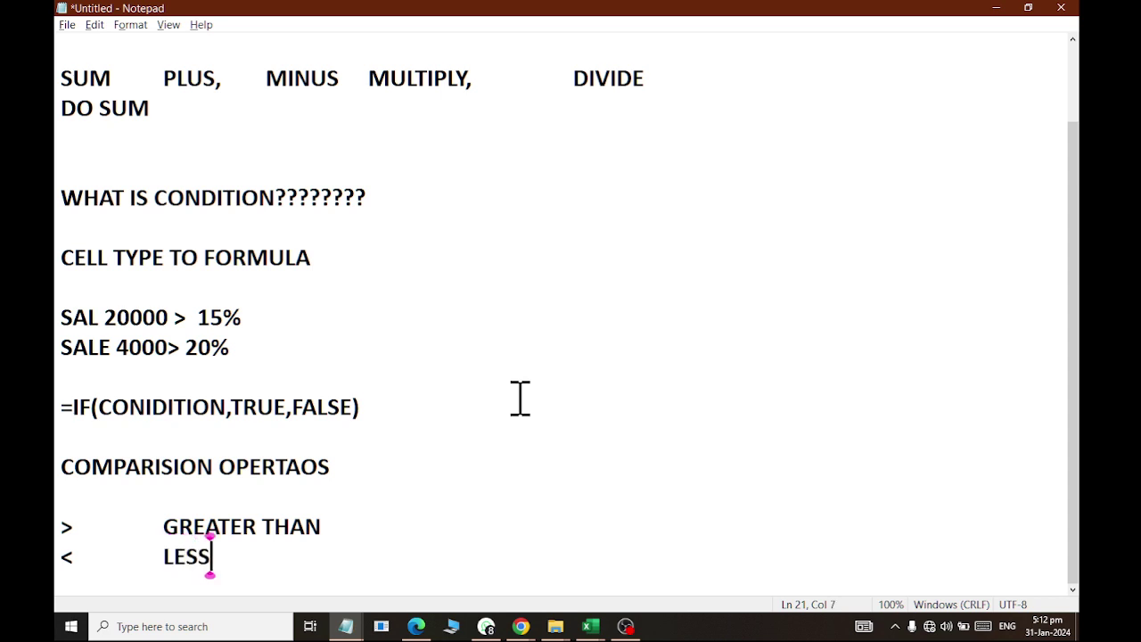
pyautogui.write(' THAN')
# Add '>= gREATER THAN OR EQUAL TOO' and '<= LESS THAN OR EQUAL TOO'.
pyautogui.press('Return')
pyautogui.write('>=')
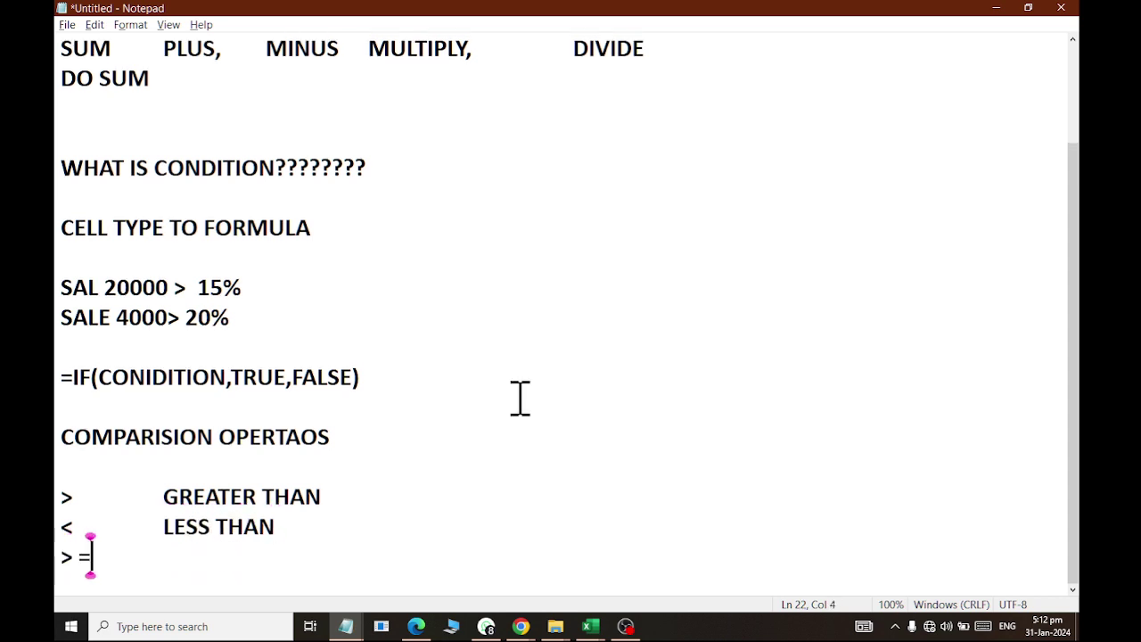
pyautogui.press('Tab')
pyautogui.write('R')
pyautogui.press('BackSpace')
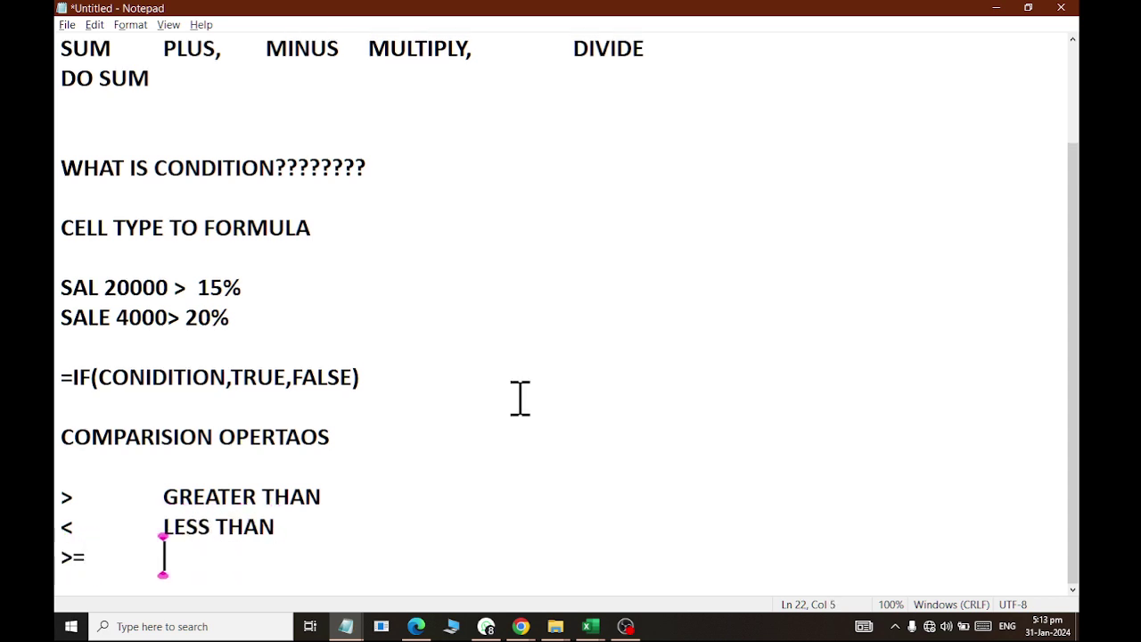
pyautogui.write('gREATER ')
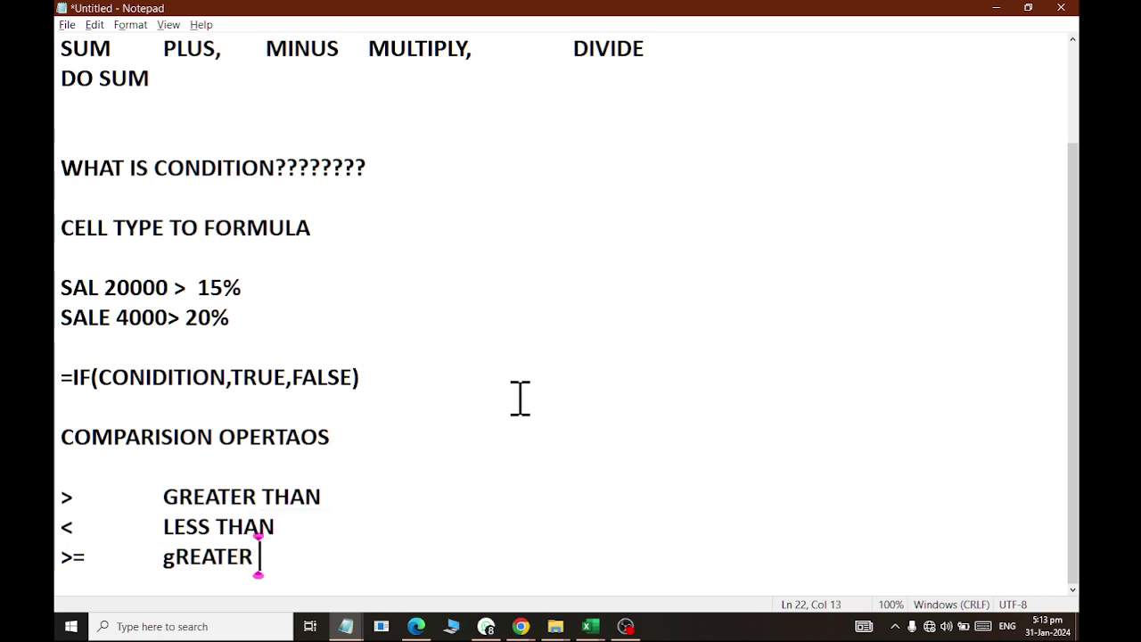
pyautogui.write('THAN OR EQUAL')
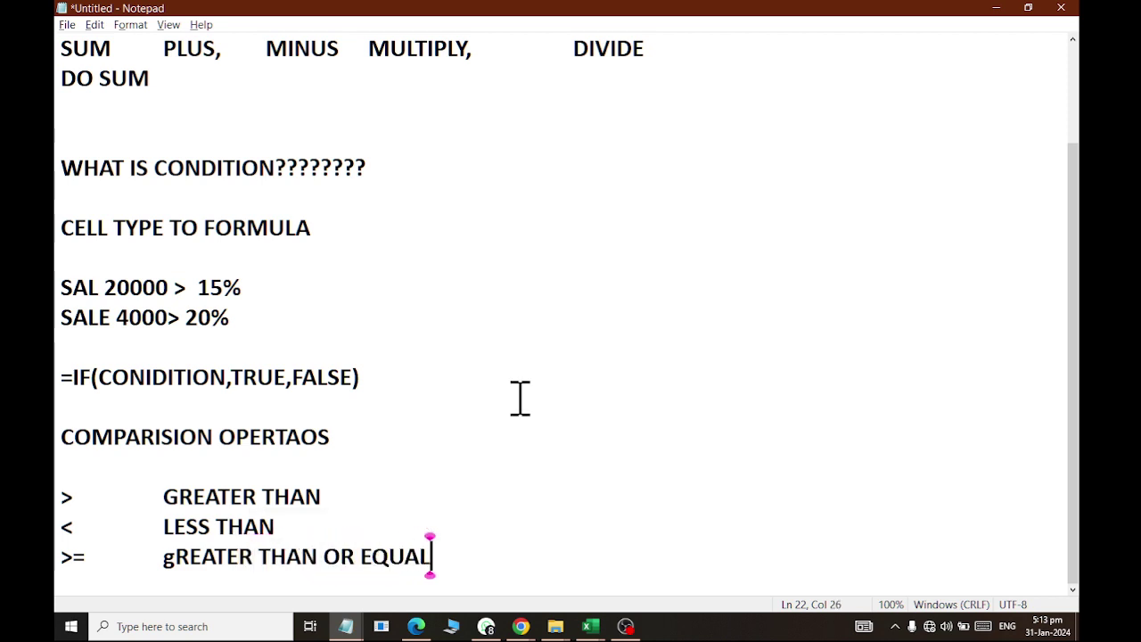
pyautogui.write(' TOO')
pyautogui.press('Return')
pyautogui.write('<')
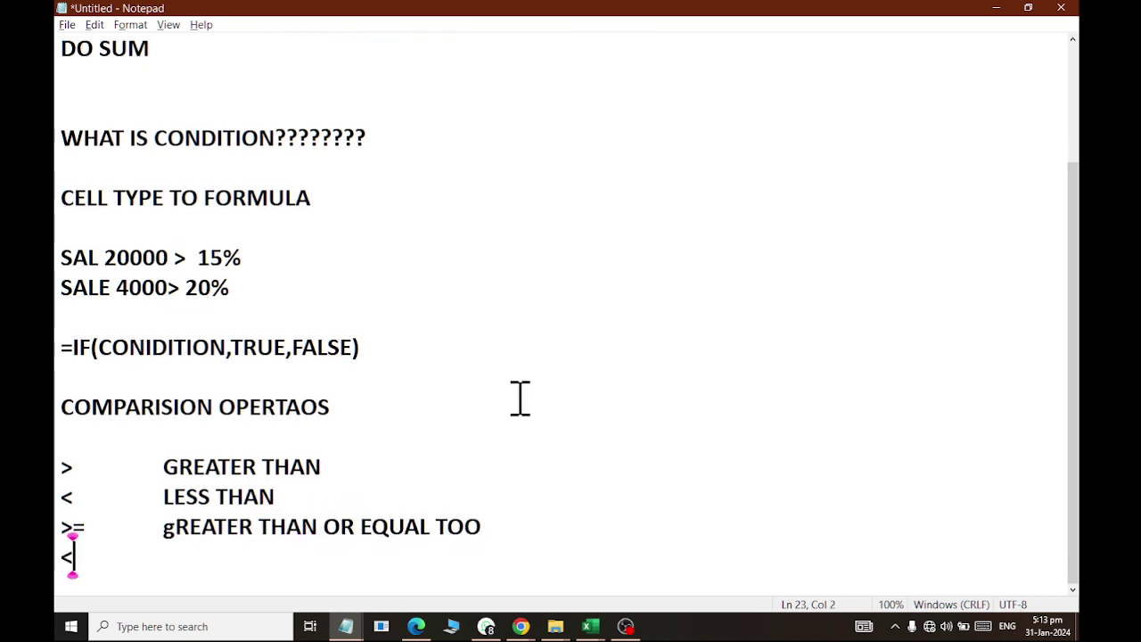
pyautogui.write('=')
pyautogui.press('Tab')
pyautogui.write('LESS THAN')
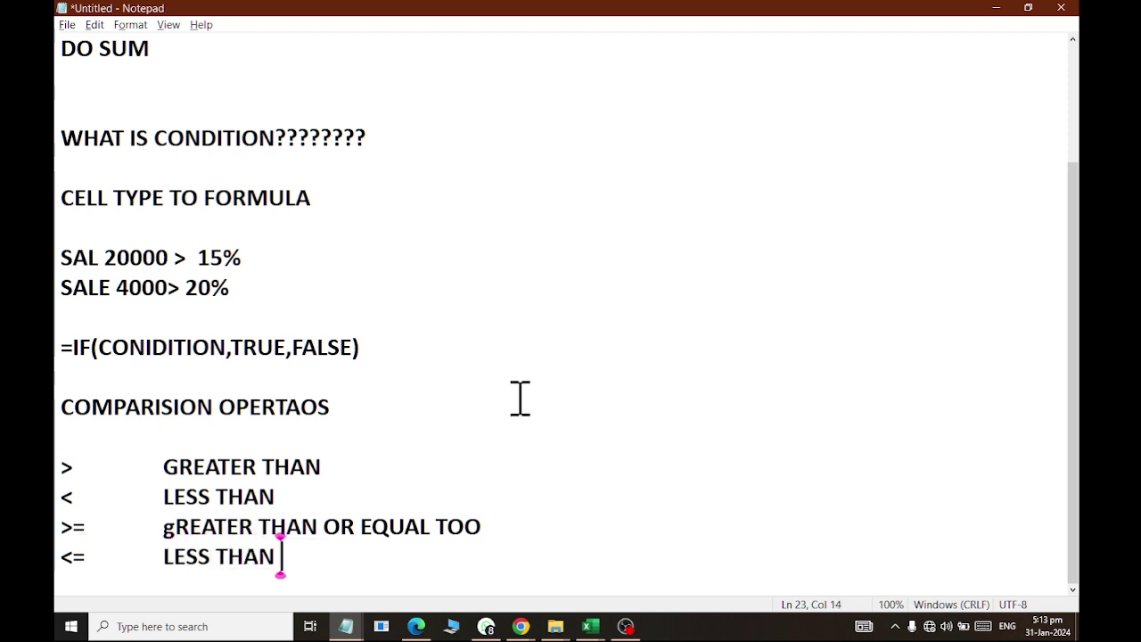
pyautogui.write(' OR EQUA')
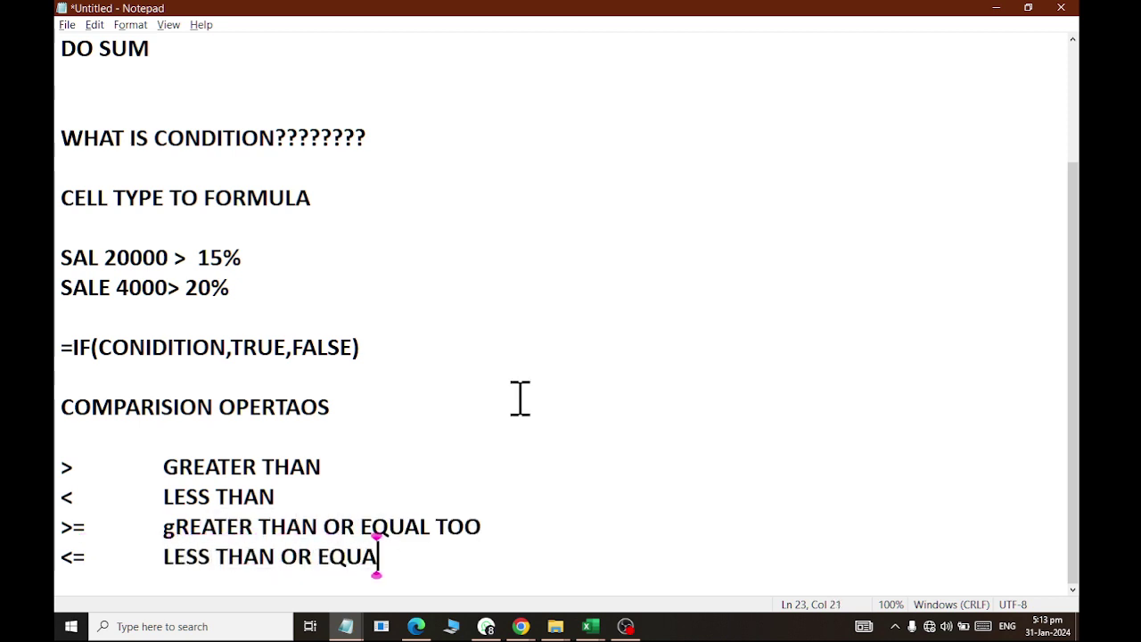
pyautogui.write('L TOO')
# Add '<> NOT EQUAL TOO' and '= EQUAL TOO' to finish the operator list.
pyautogui.press('Return')
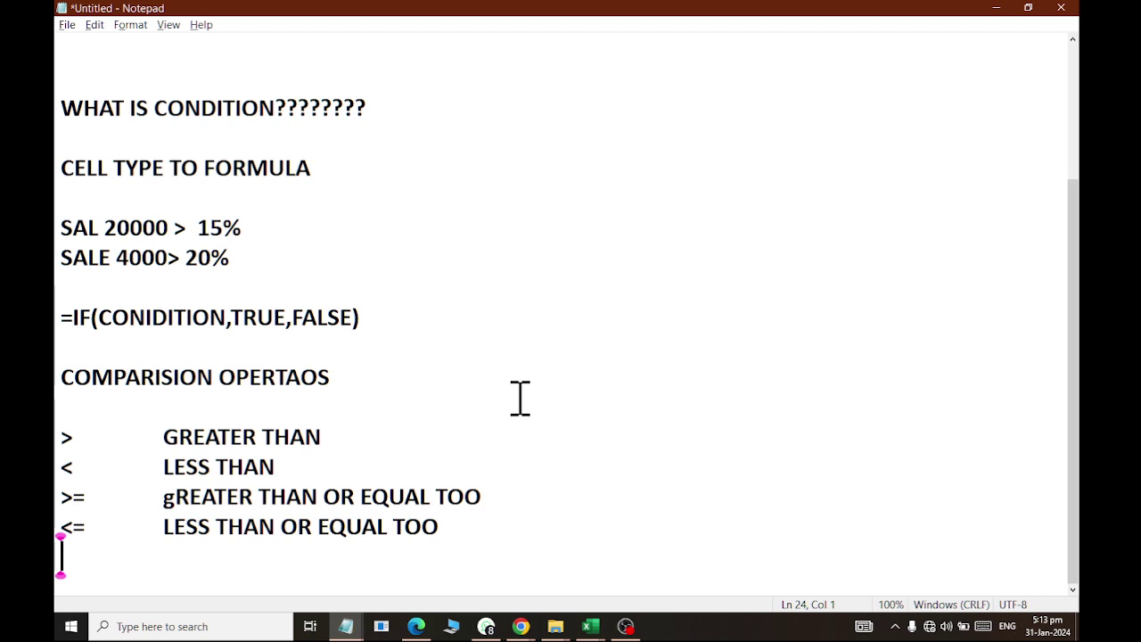
pyautogui.write('<>')
pyautogui.press('Tab')
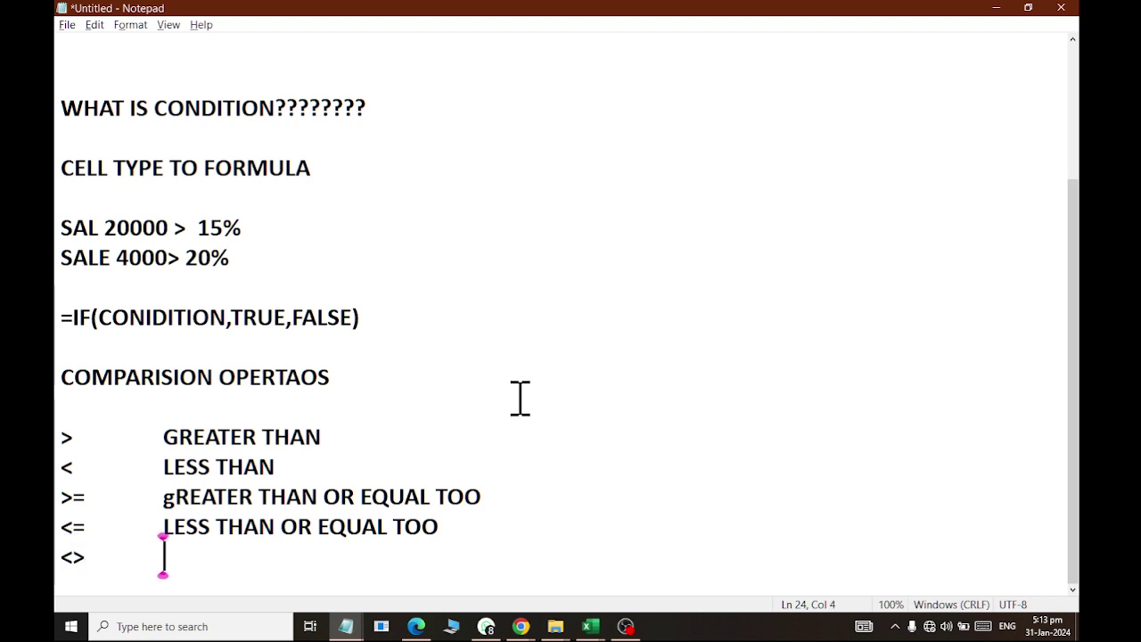
pyautogui.write('NOT EQUAL TO')
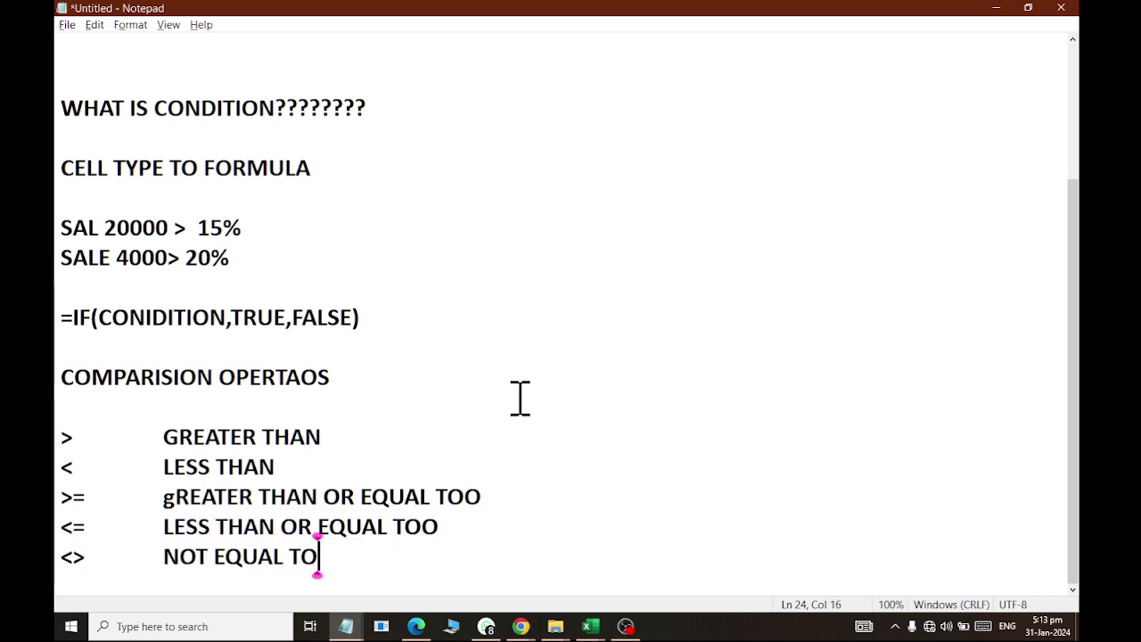
pyautogui.write('O')
pyautogui.press('Return')
pyautogui.write('=')
pyautogui.press('Tab')
pyautogui.write('E')
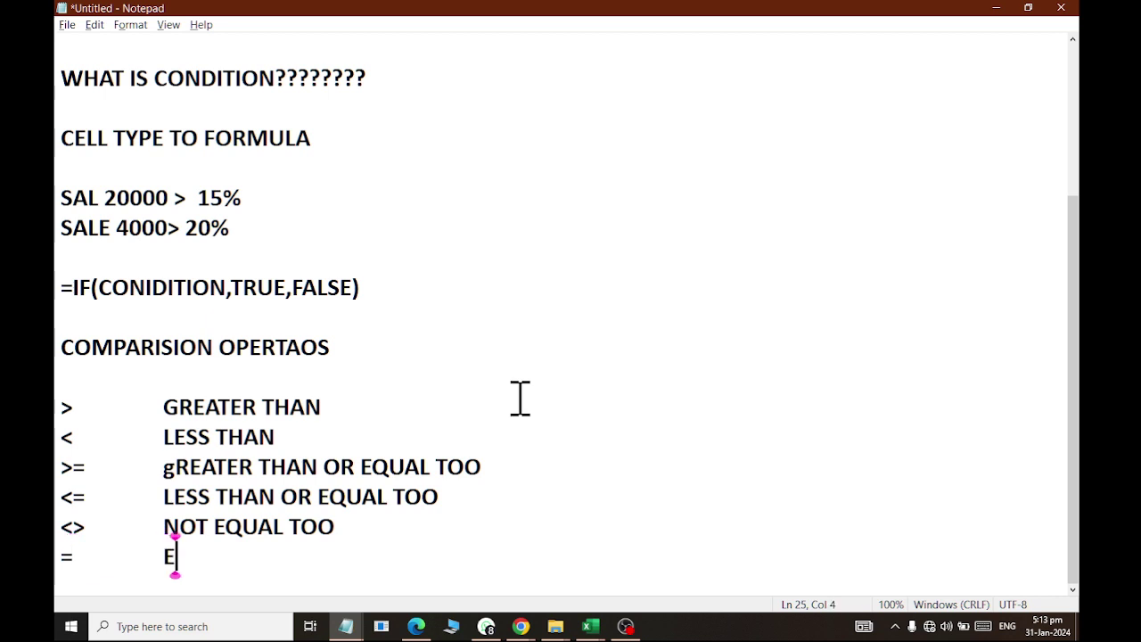
pyautogui.write('UQAL')
pyautogui.press('BackSpace')
pyautogui.press('BackSpace')
pyautogui.press('BackSpace')
pyautogui.press('BackSpace')
pyautogui.write('Q')
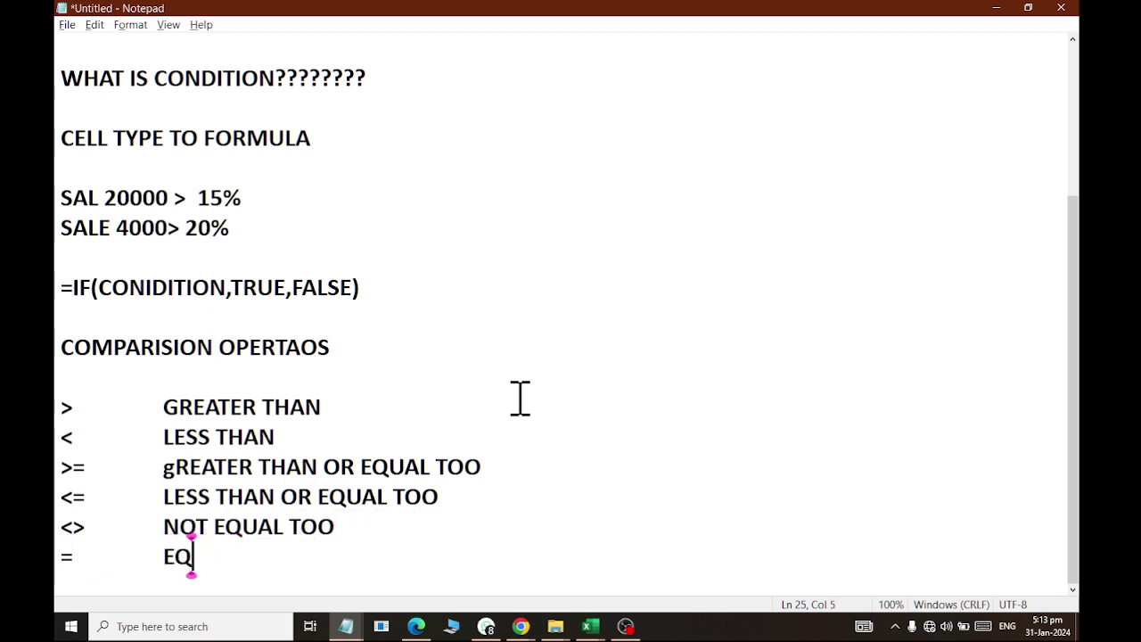
pyautogui.write('UAL T')
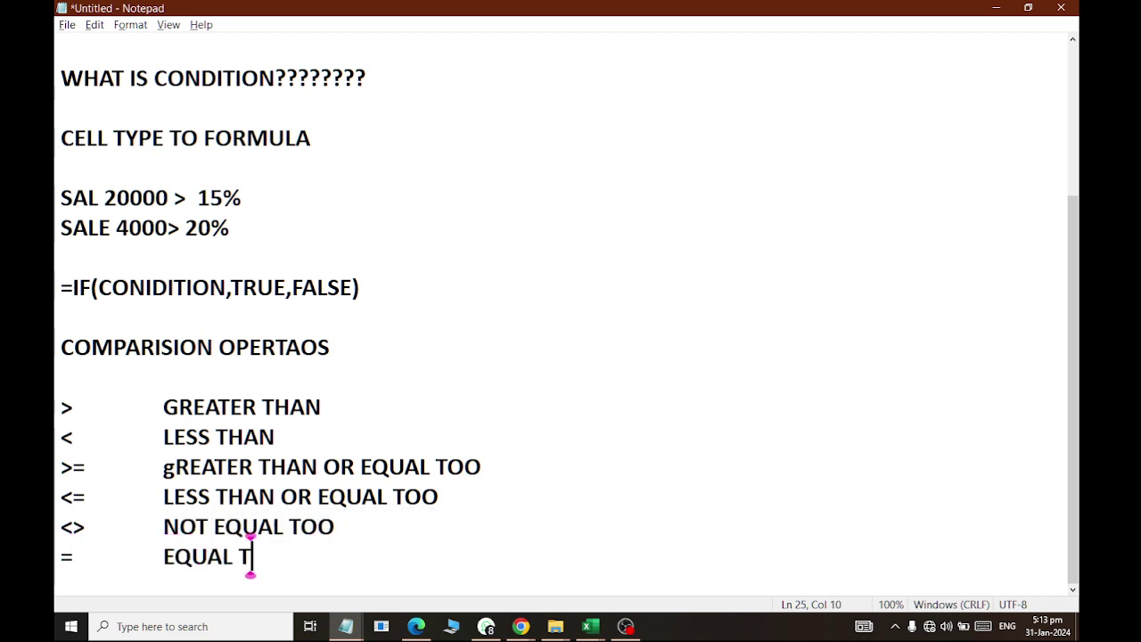
pyautogui.write('OO')
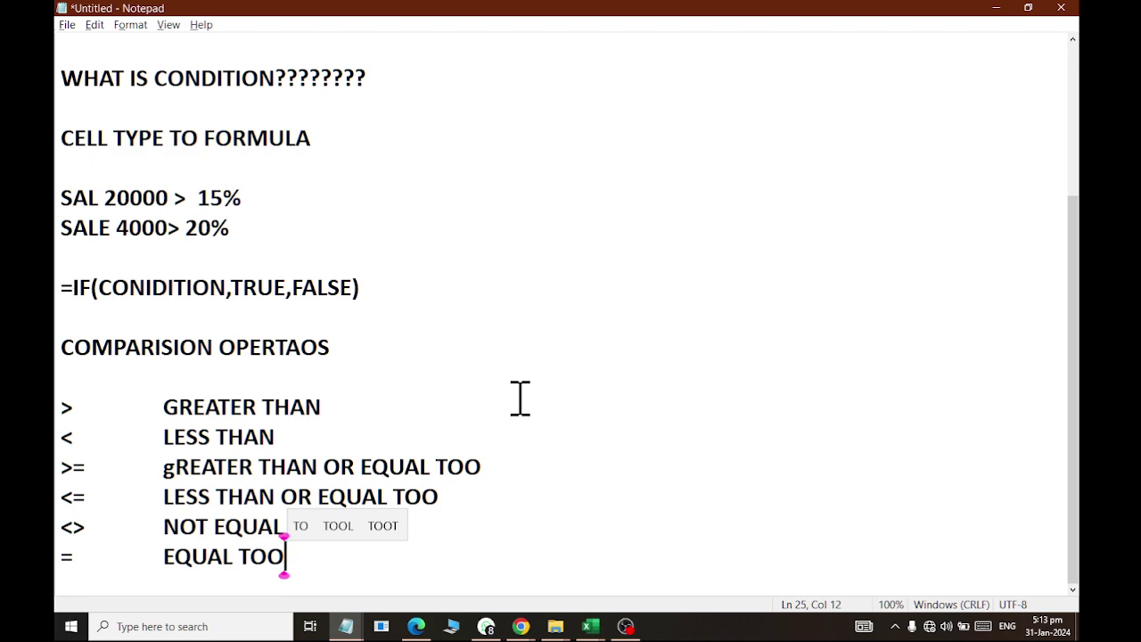
pyautogui.press('Return')
pyautogui.press('Return')
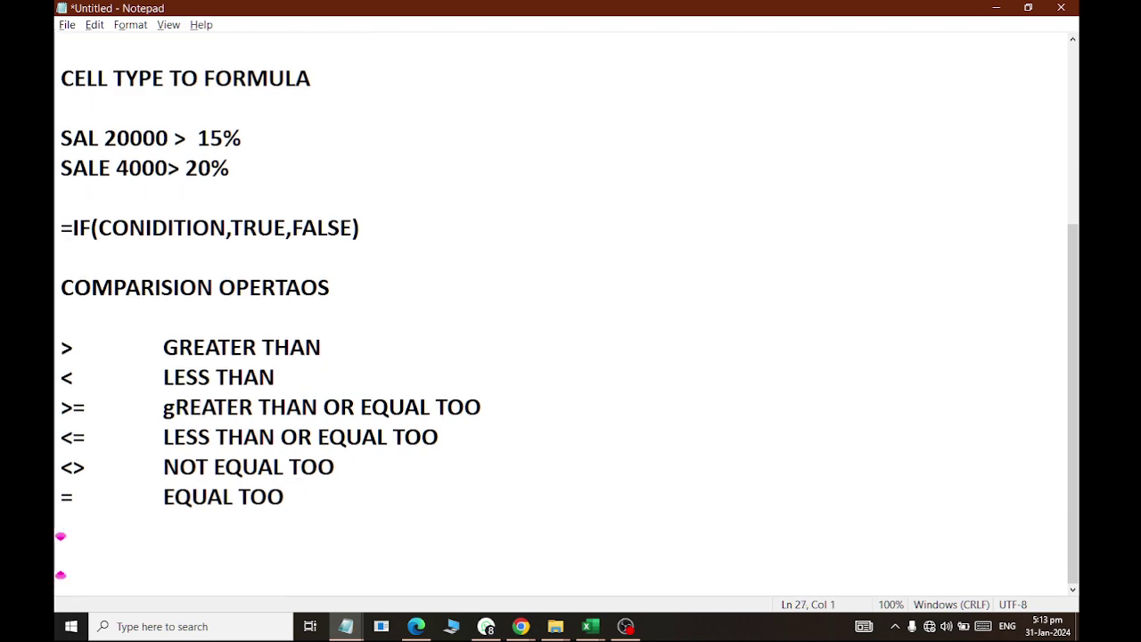
pyautogui.hotkey('alt', 'Tab')
# Enter the label Age in cell AB6.
pyautogui.click(806, 291)
pyautogui.write('aGE')
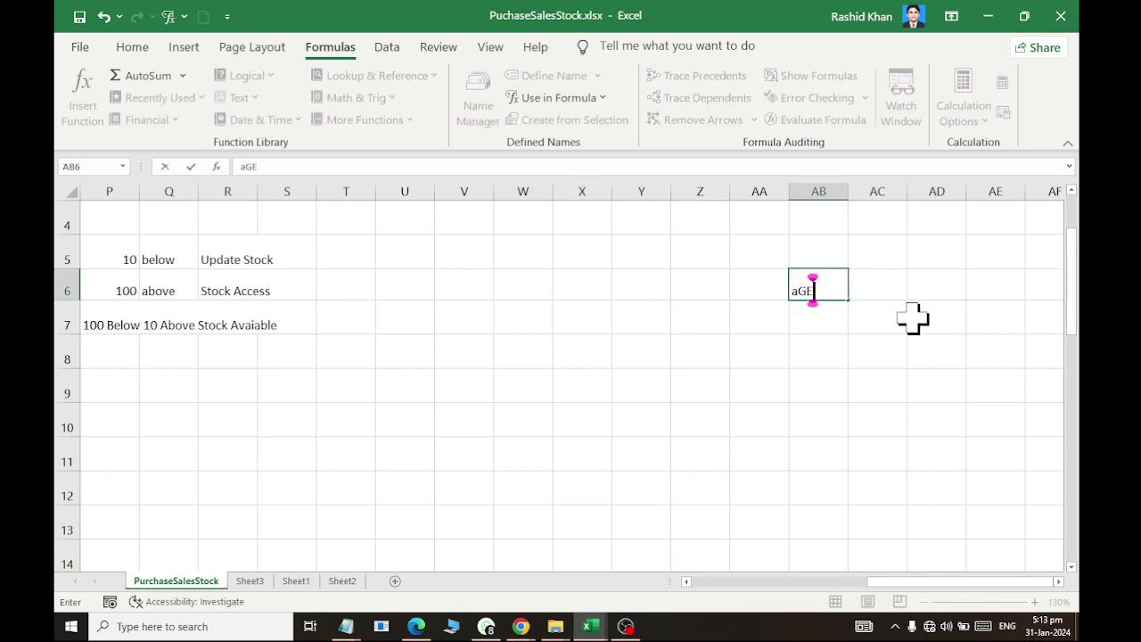
pyautogui.click(896, 314)
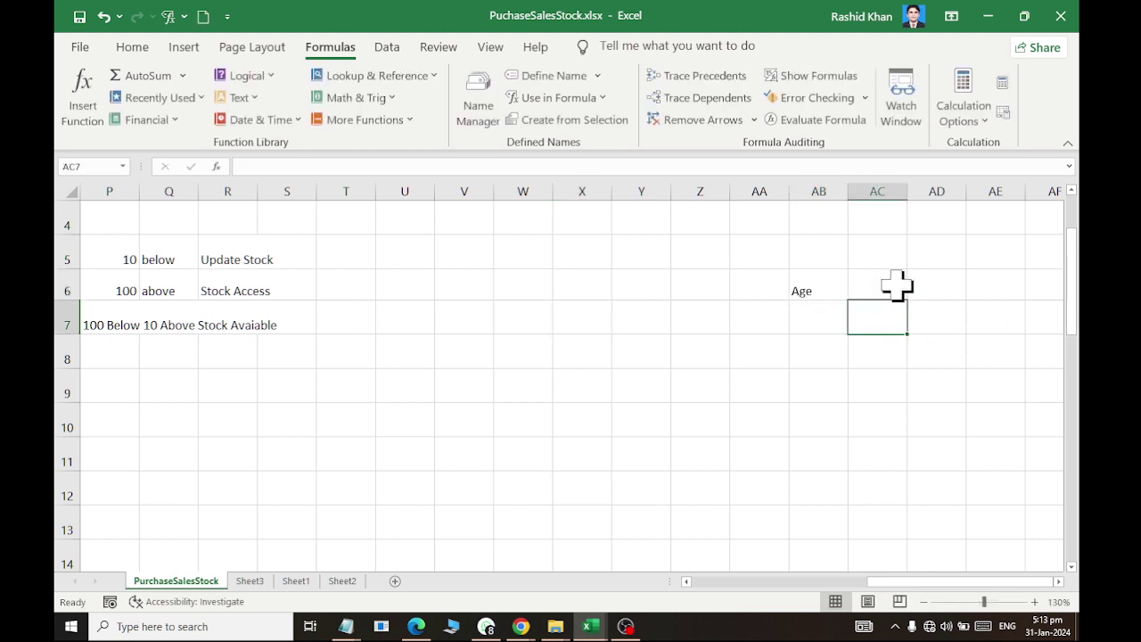
pyautogui.keyDown('ctrl'); pyautogui.scroll(2, 945, 258); pyautogui.keyUp('ctrl')
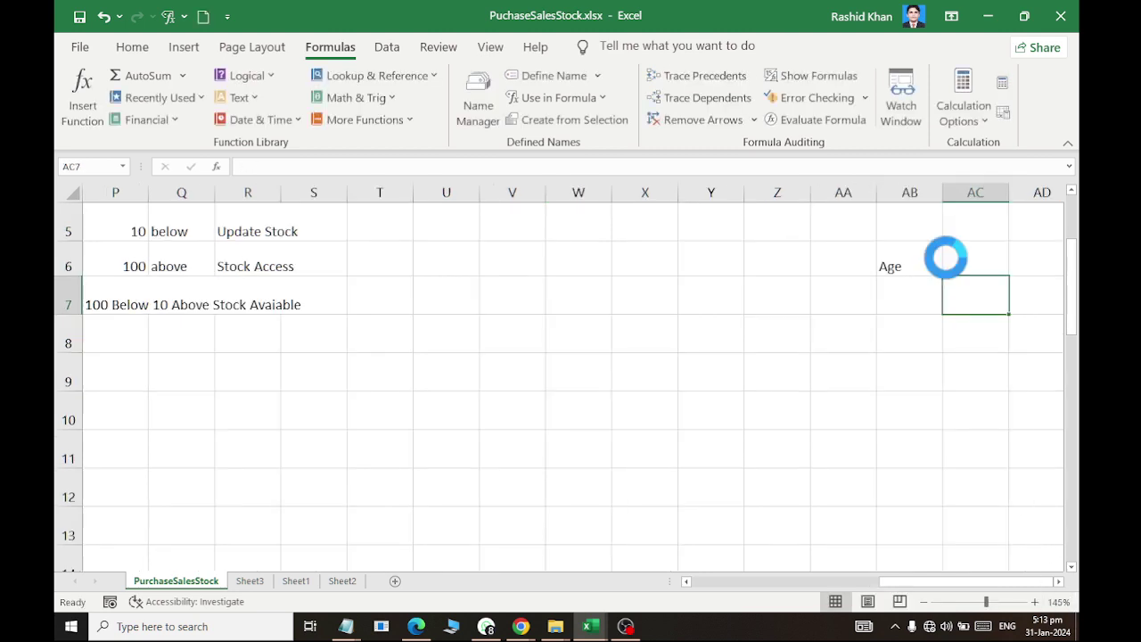
pyautogui.click(1059, 581)
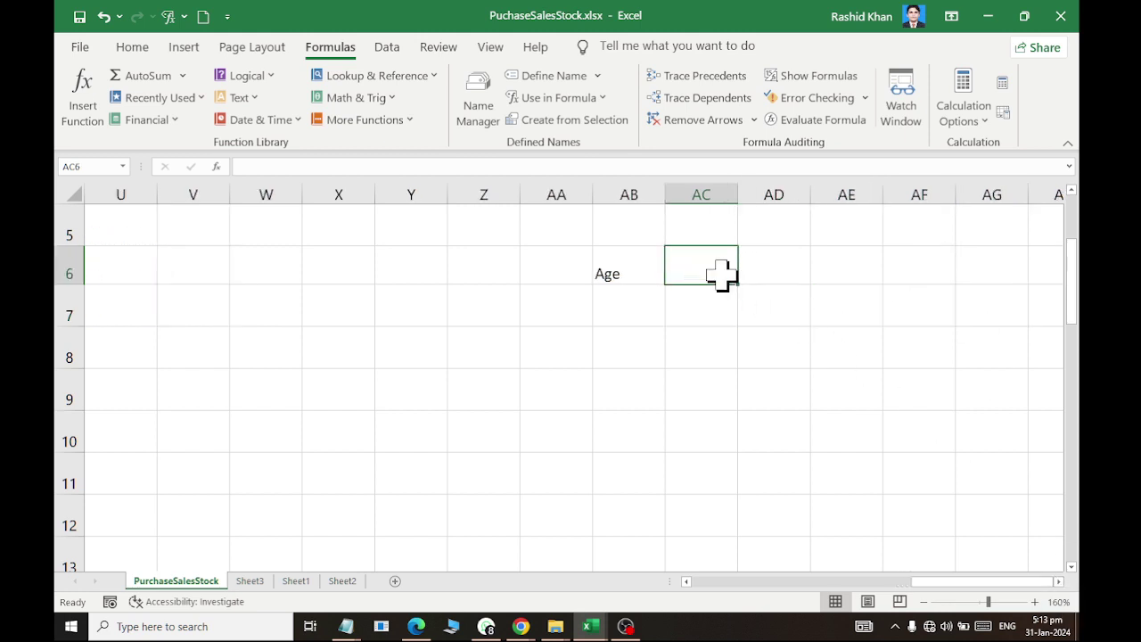
# Apply All Borders and an outside border to AB6:AD6, then bring back the Notepad notes.
pyautogui.click(636, 259)
pyautogui.moveTo(636, 260); pyautogui.dragTo(757, 277)
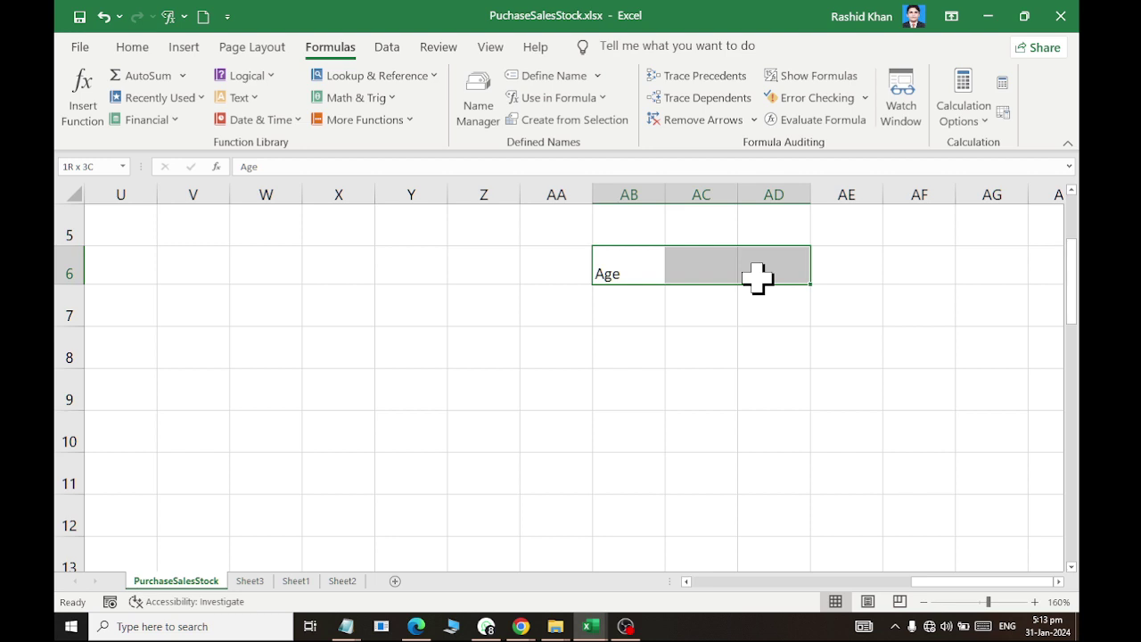
pyautogui.click(711, 240)
pyautogui.moveTo(637, 276); pyautogui.dragTo(765, 275)
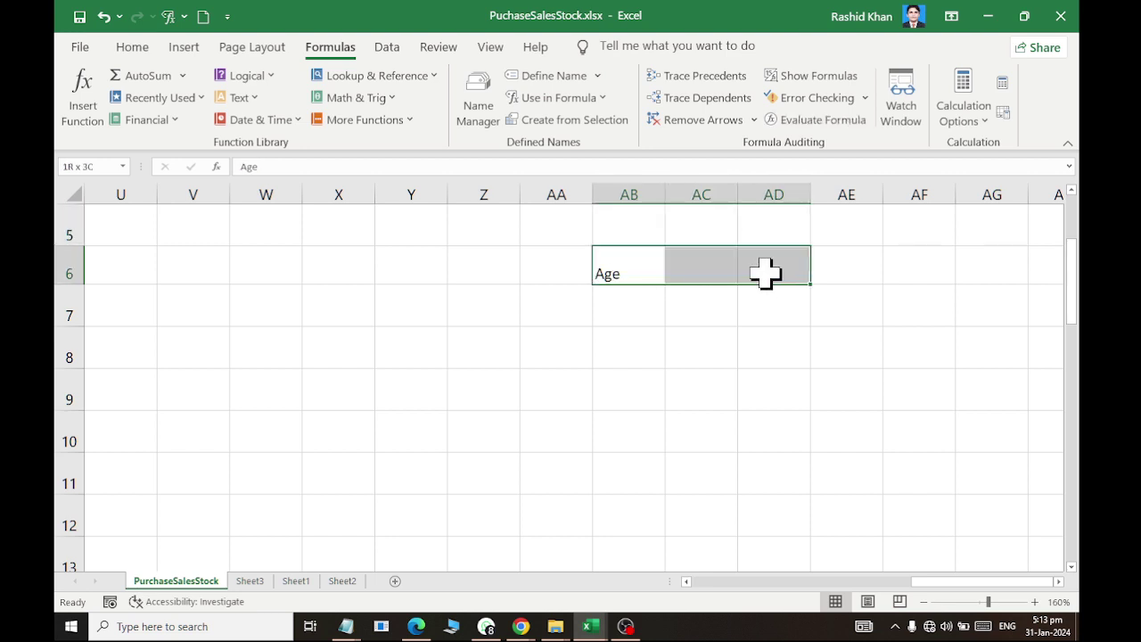
pyautogui.click(132, 47)
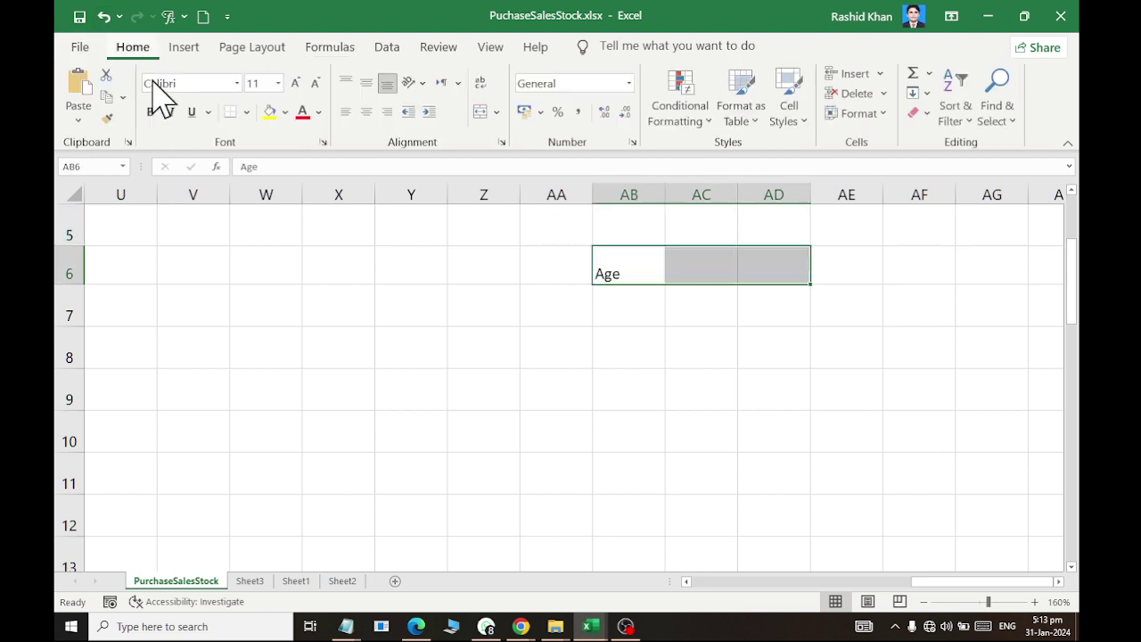
pyautogui.click(247, 111)
pyautogui.click(267, 284)
pyautogui.click(247, 111)
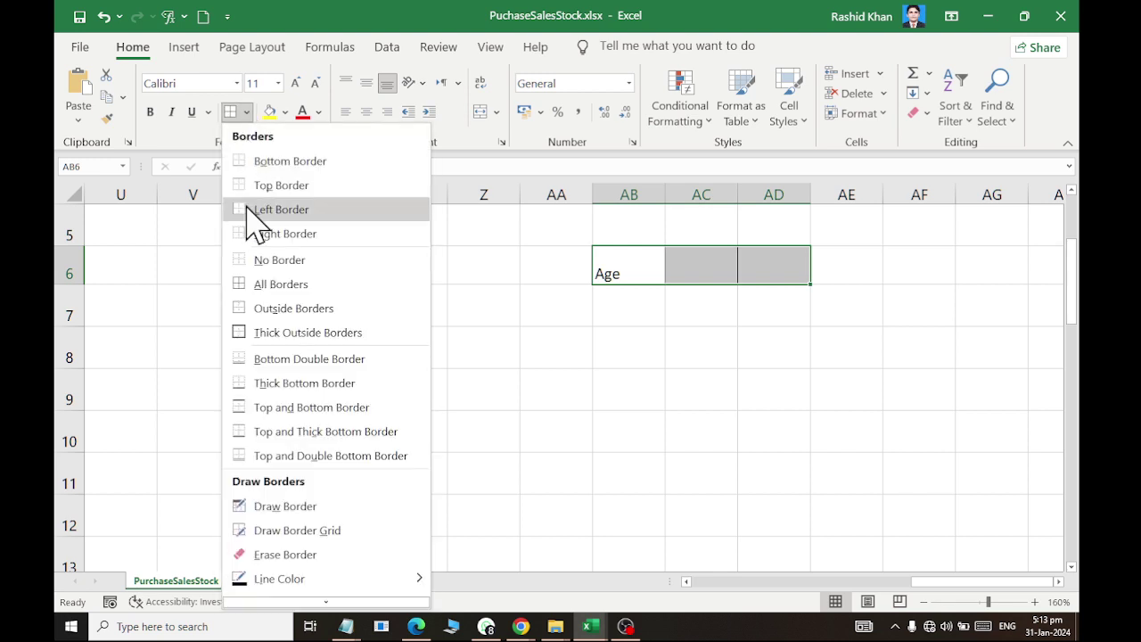
pyautogui.click(249, 332)
pyautogui.click(698, 268)
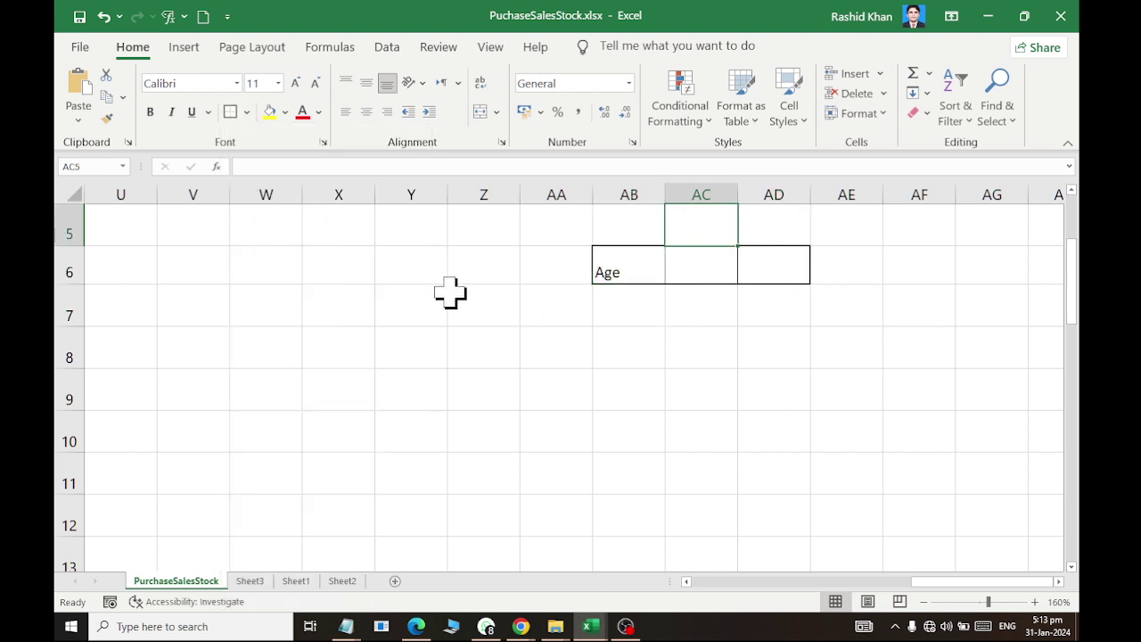
pyautogui.hotkey('alt', 'Tab')
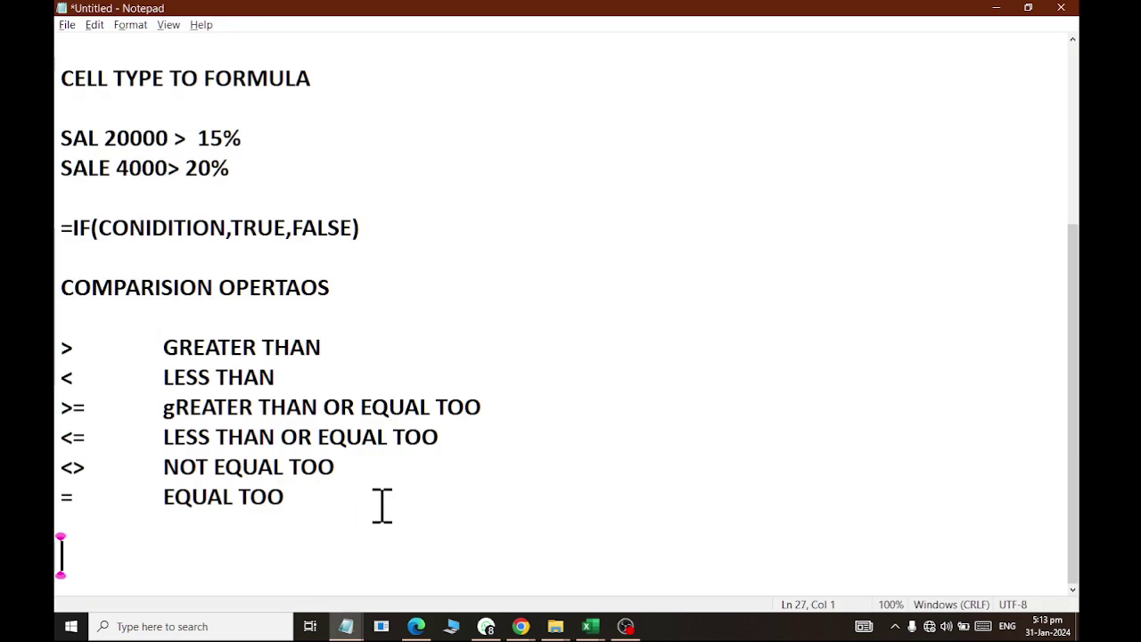
# Start the last Notepad line with 'age = 18 or above', correcting the typos.
pyautogui.write('19')
pyautogui.press('BackSpace')
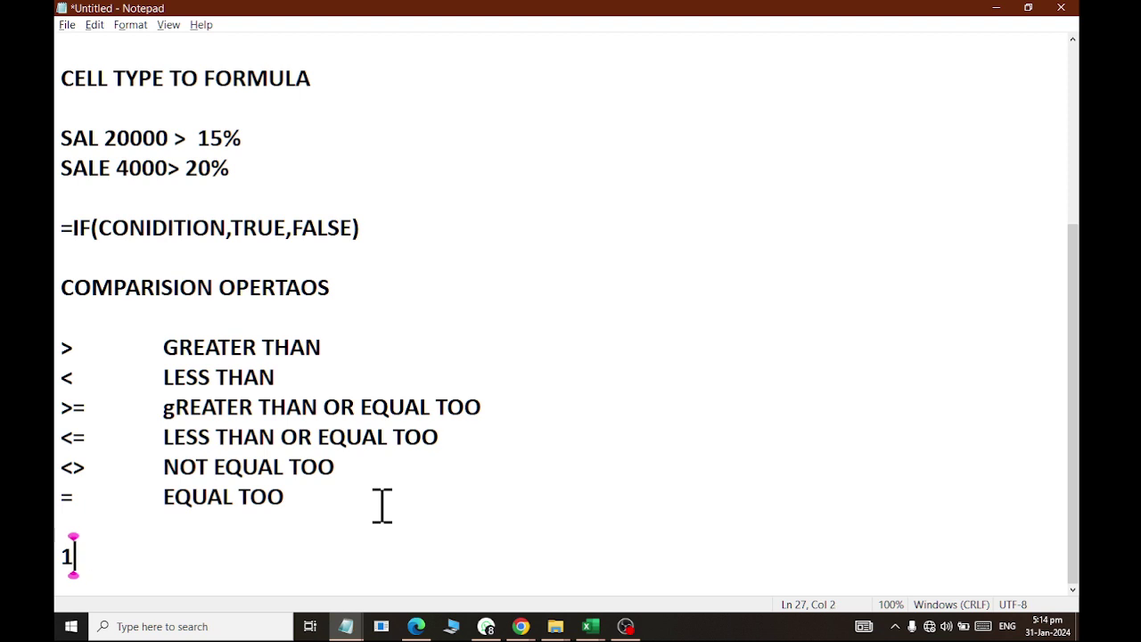
pyautogui.write('Age')
pyautogui.press('BackSpace')
pyautogui.press('BackSpace')
pyautogui.press('BackSpace')
pyautogui.press('BackSpace')
pyautogui.write('age =')
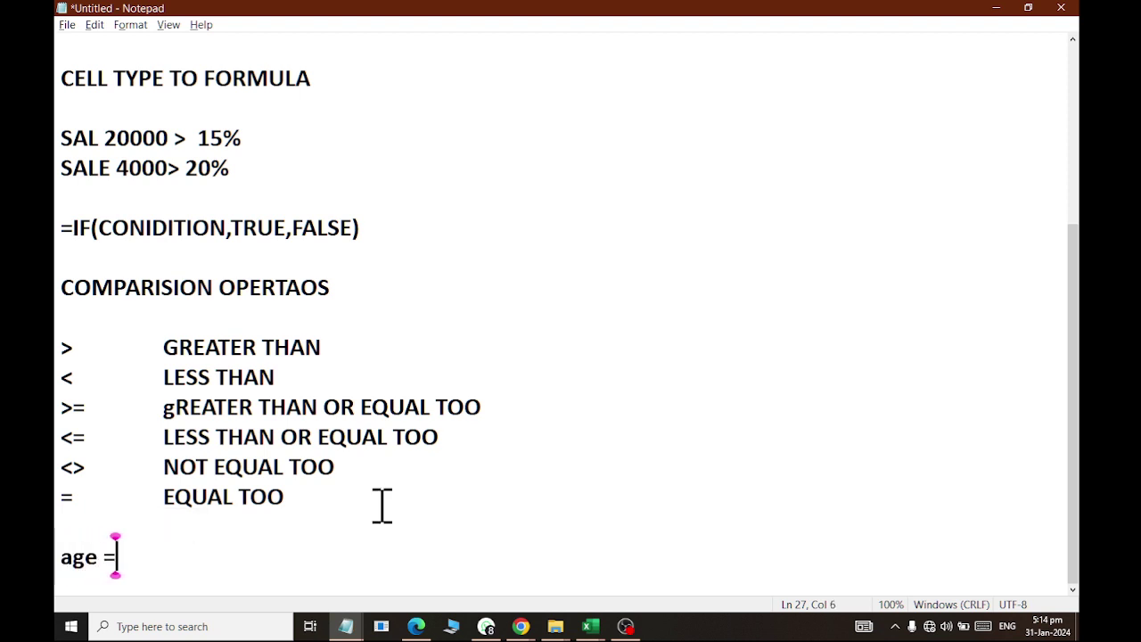
pyautogui.write(' 18 or a')
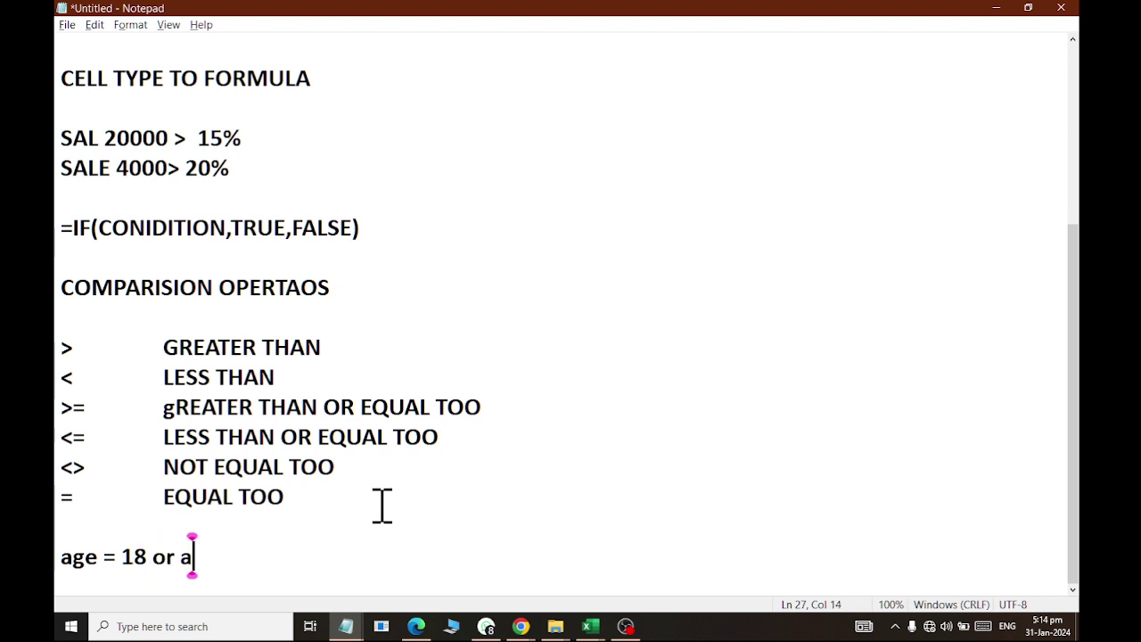
pyautogui.write('obe')
pyautogui.press('BackSpace')
pyautogui.press('BackSpace')
pyautogui.press('BackSpace')
pyautogui.write('b')
pyautogui.press('BackSpace')
pyautogui.write('ob')
pyautogui.press('BackSpace')
pyautogui.press('BackSpace')
# Finish the line with '= adult otherwise teenager' and return to Excel.
pyautogui.write('bove = ')
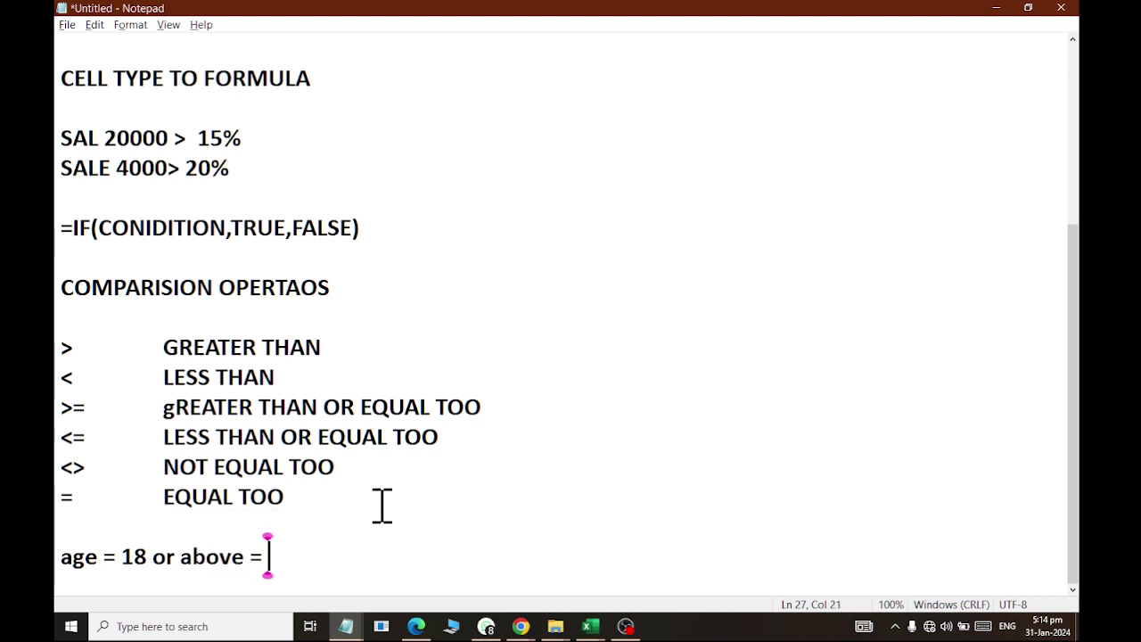
pyautogui.write('adult ot')
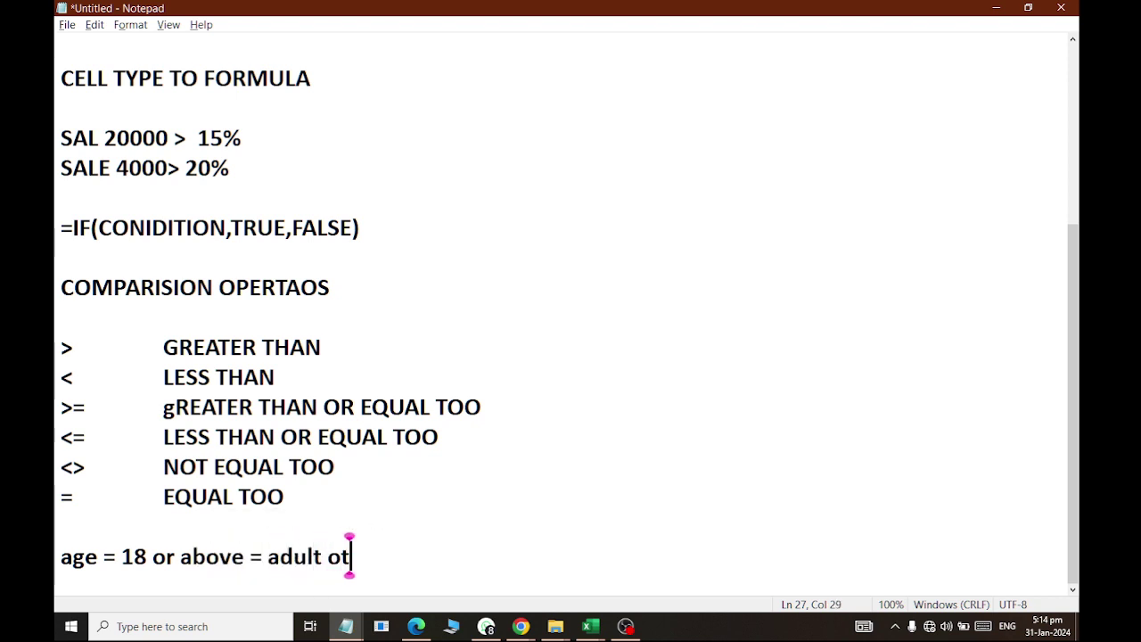
pyautogui.write('herwise ')
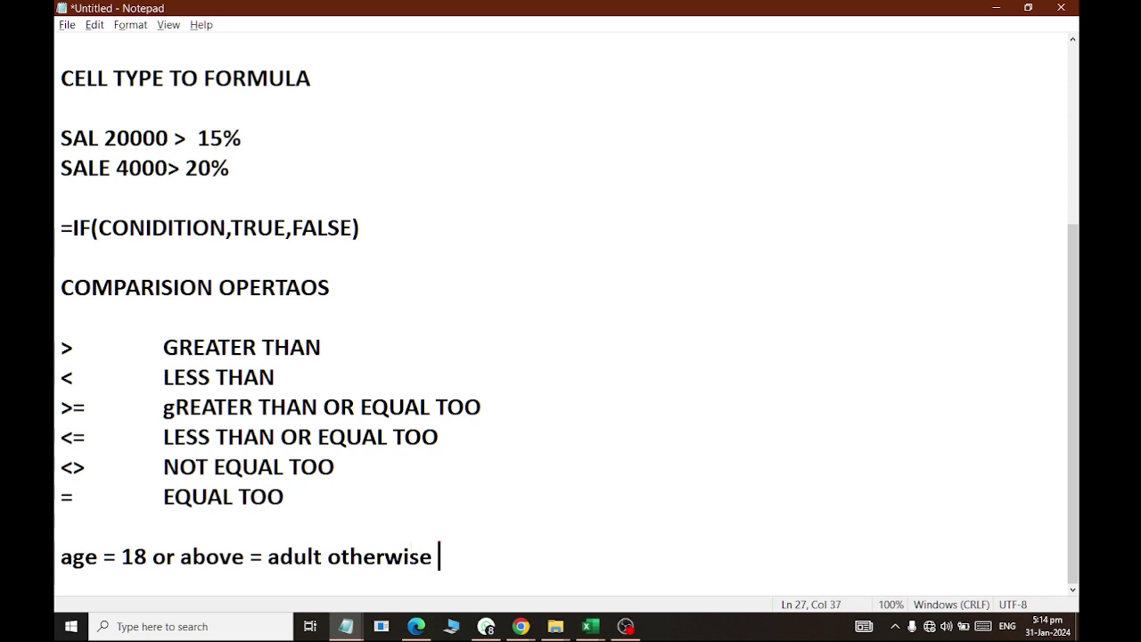
pyautogui.write('teen')
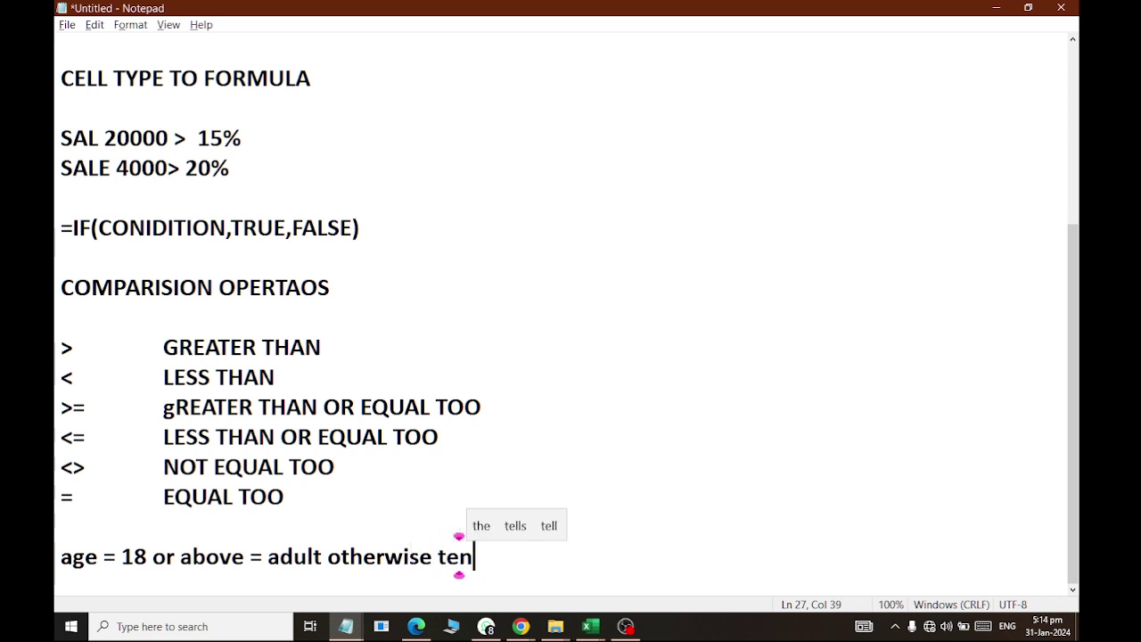
pyautogui.press('BackSpace')
pyautogui.write('enager')
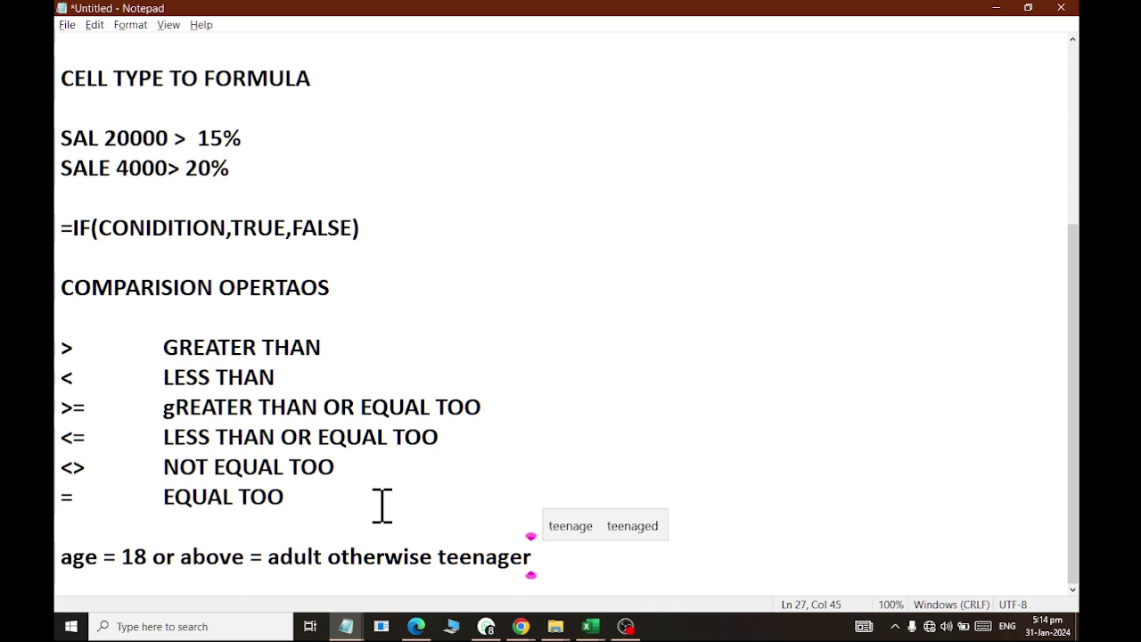
pyautogui.hotkey('alt', 'Tab')
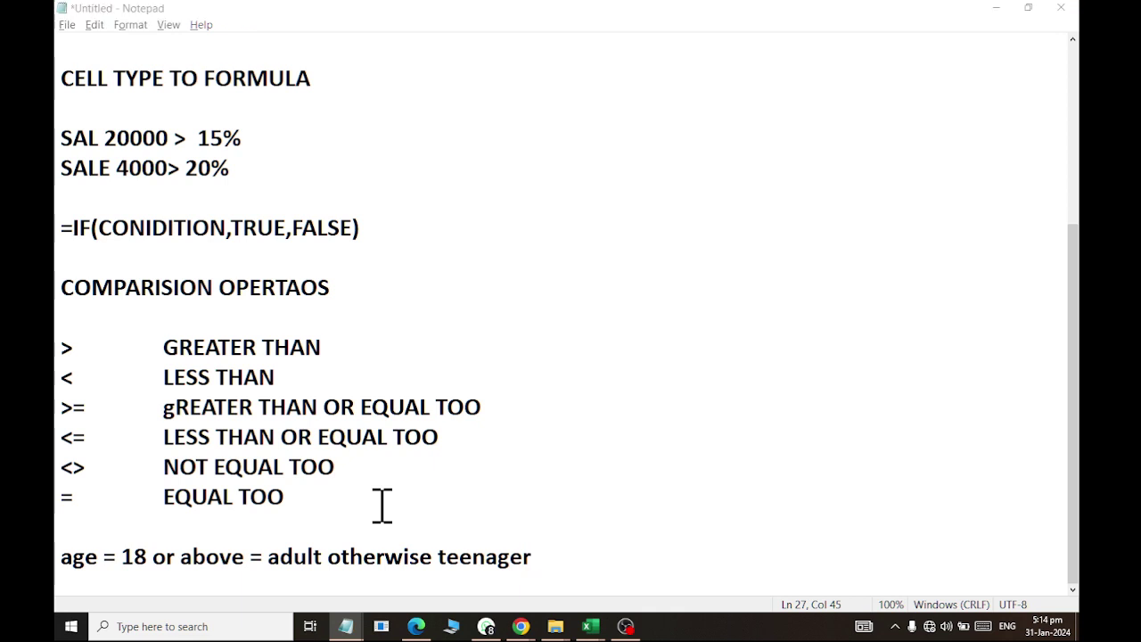
# Enter the heading Status in cell AD5.
pyautogui.press('Right')
pyautogui.write('St')
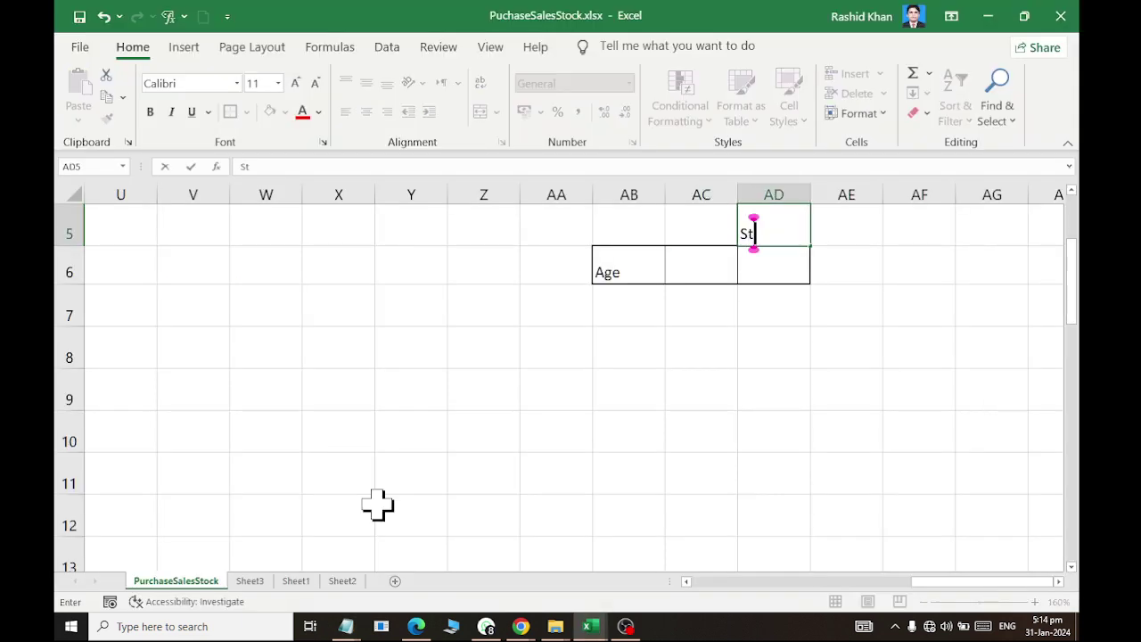
pyautogui.write('atus')
pyautogui.press('Return')
# Set the age in AC6 to 17, replacing an initial 20.
pyautogui.press('Down')
pyautogui.press('Left')
pyautogui.press('Up')
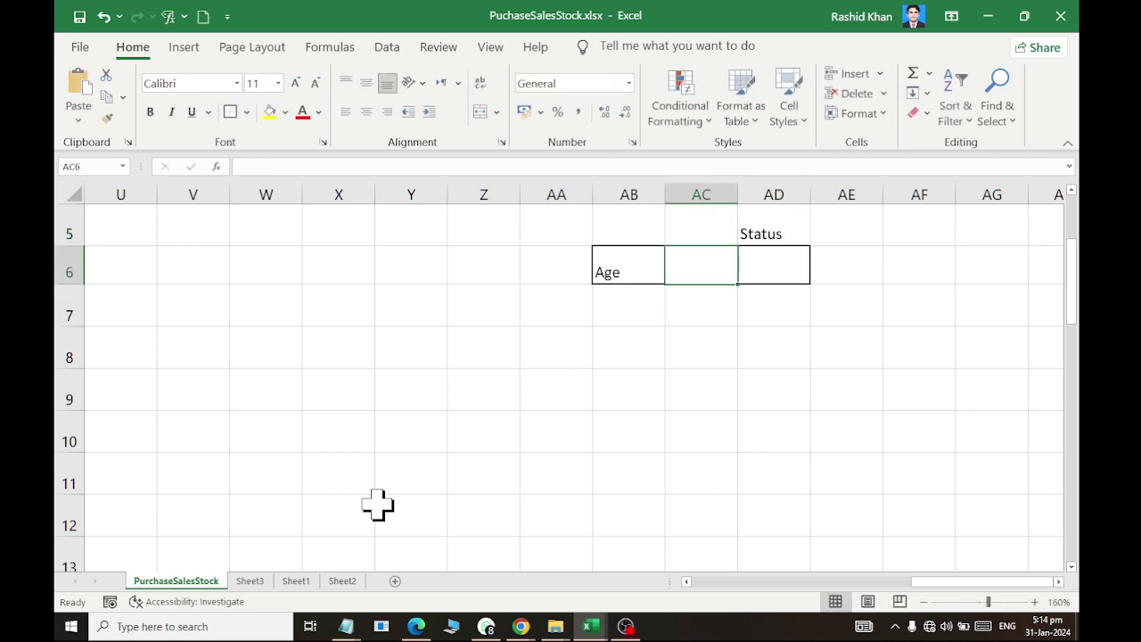
pyautogui.write('20')
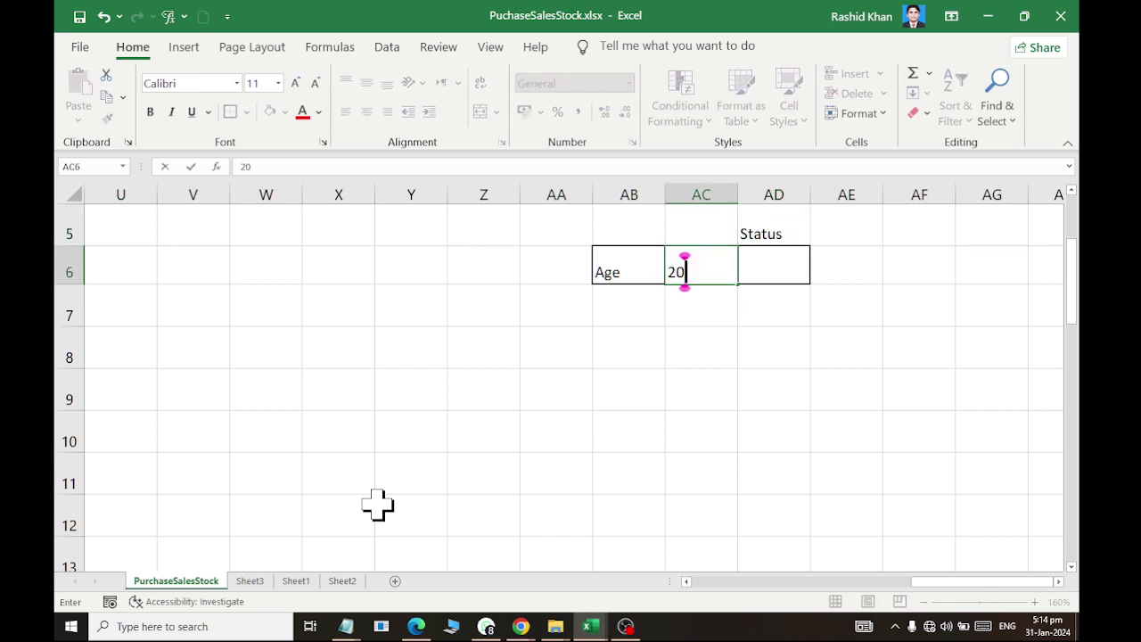
pyautogui.press('Tab')
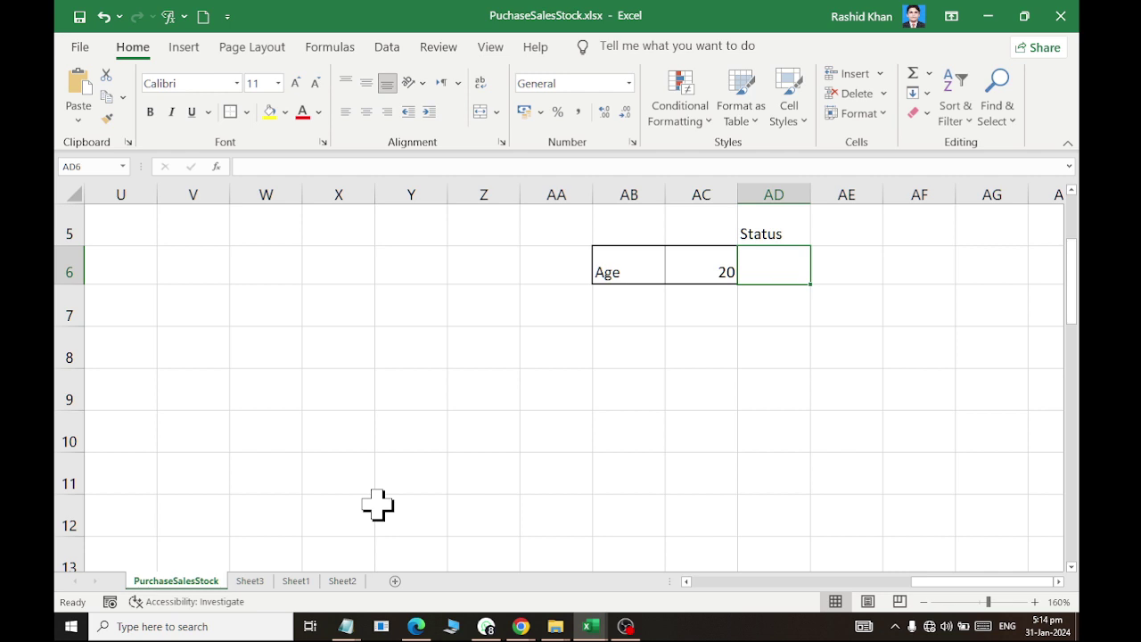
pyautogui.press('Left')
pyautogui.write('17')
pyautogui.press('Return')
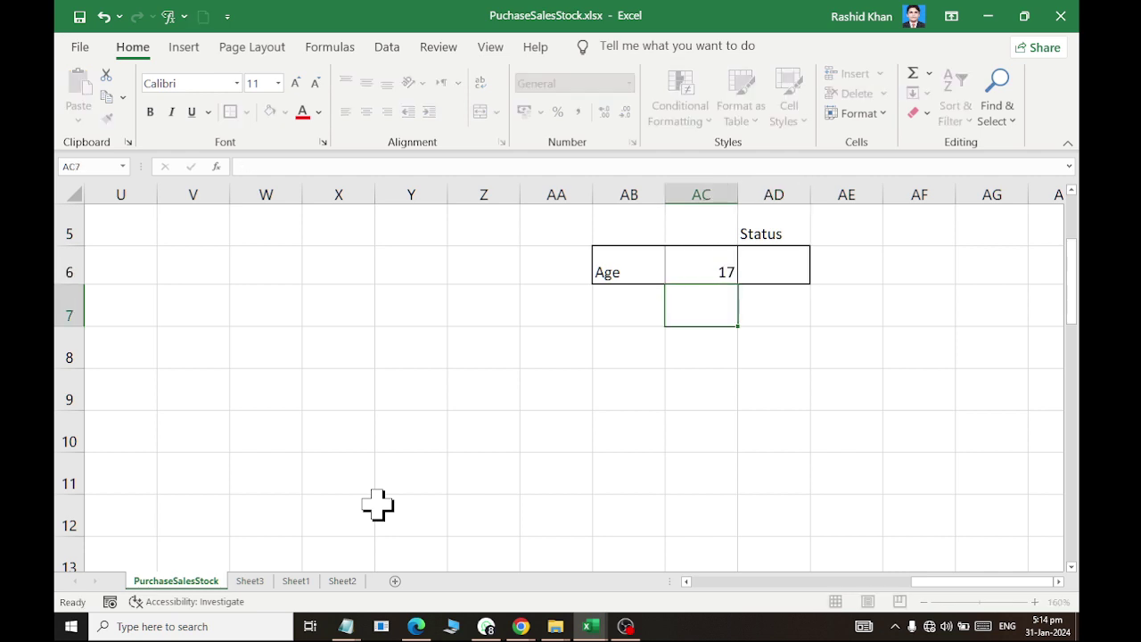
# Widen column AD for the status result and switch to the Notepad notes.
pyautogui.press('Up')
pyautogui.press('Right')
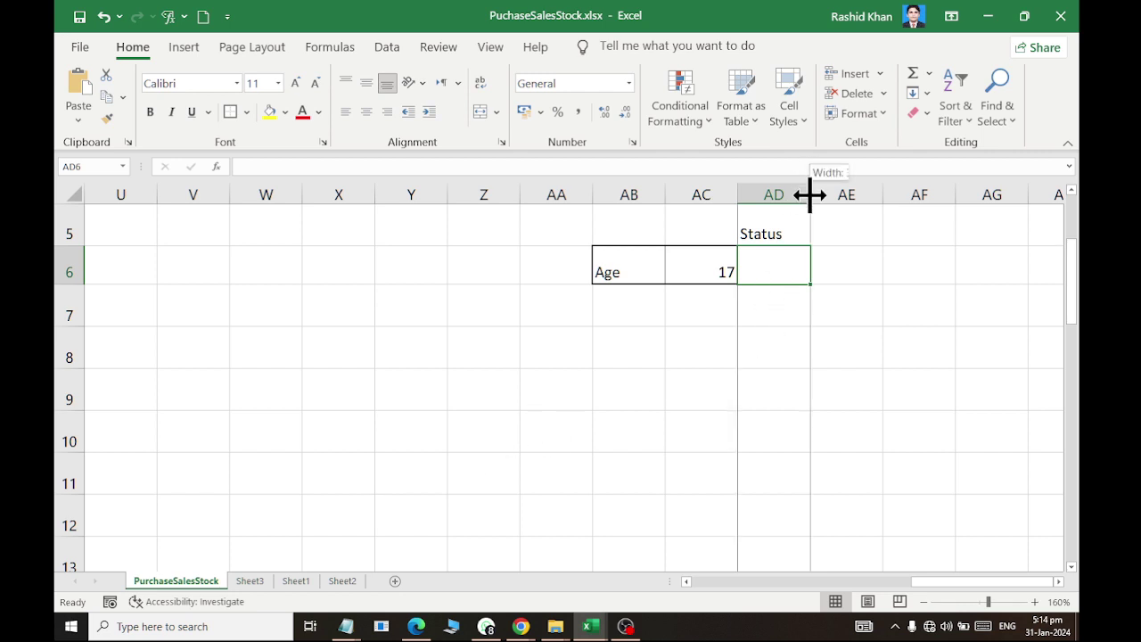
pyautogui.moveTo(811, 194); pyautogui.dragTo(883, 196)
pyautogui.hotkey('alt', 'Tab')
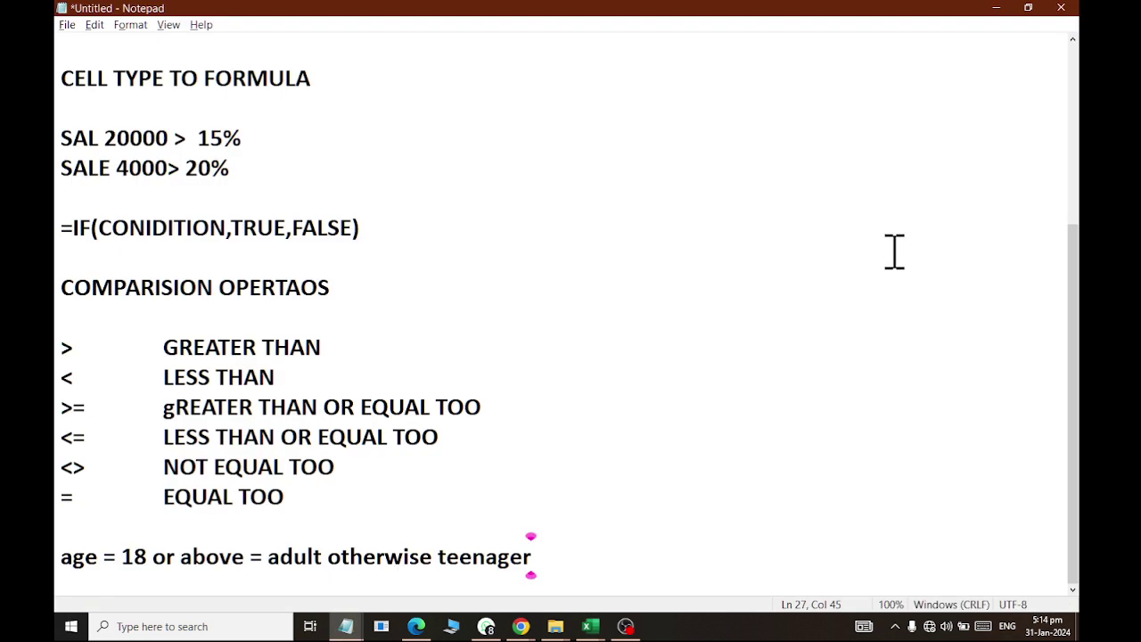
# Add an empty line after the teenager rule in Notepad and return to Excel.
pyautogui.press('Return')
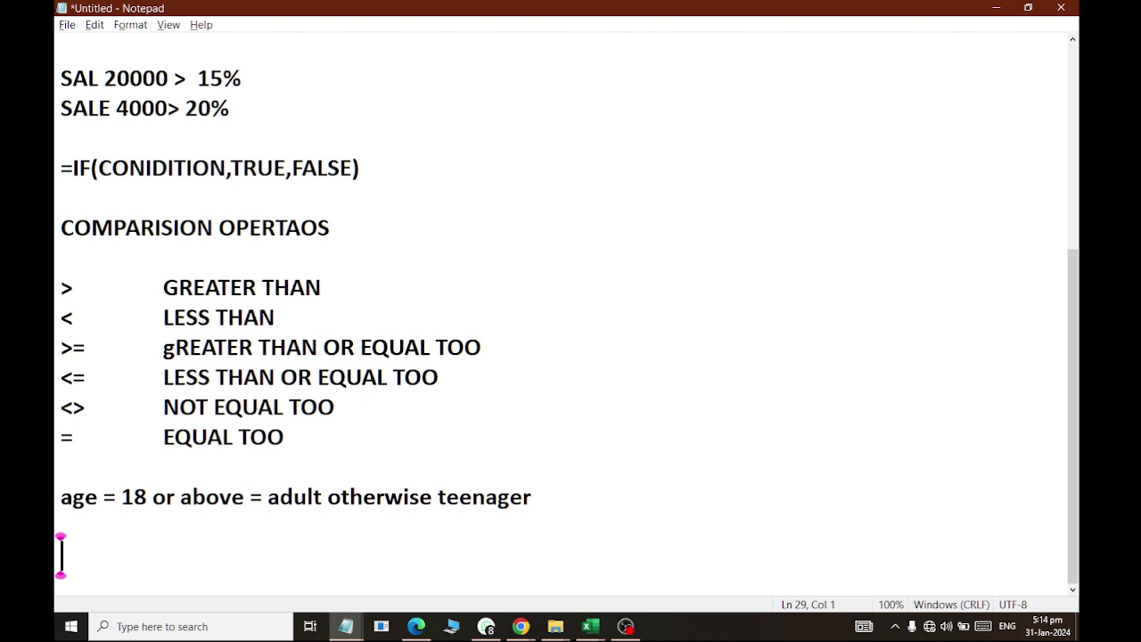
pyautogui.hotkey('alt', 'Tab')
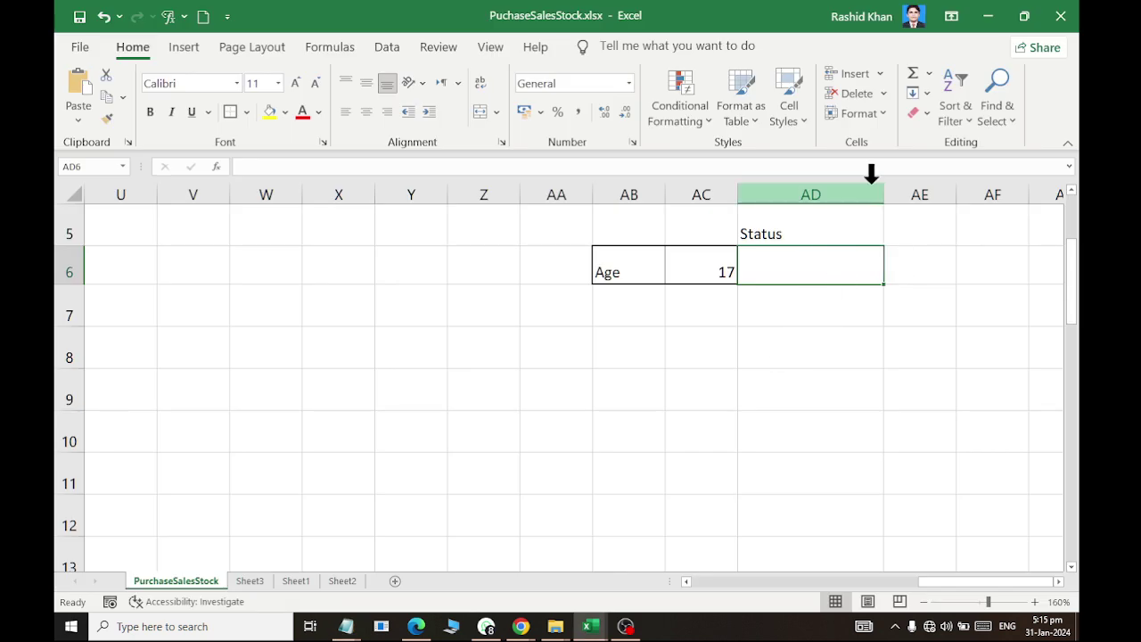
# Widen column AD further and type =if(AC6>=18, into AD6.
pyautogui.moveTo(884, 194); pyautogui.dragTo(996, 196)
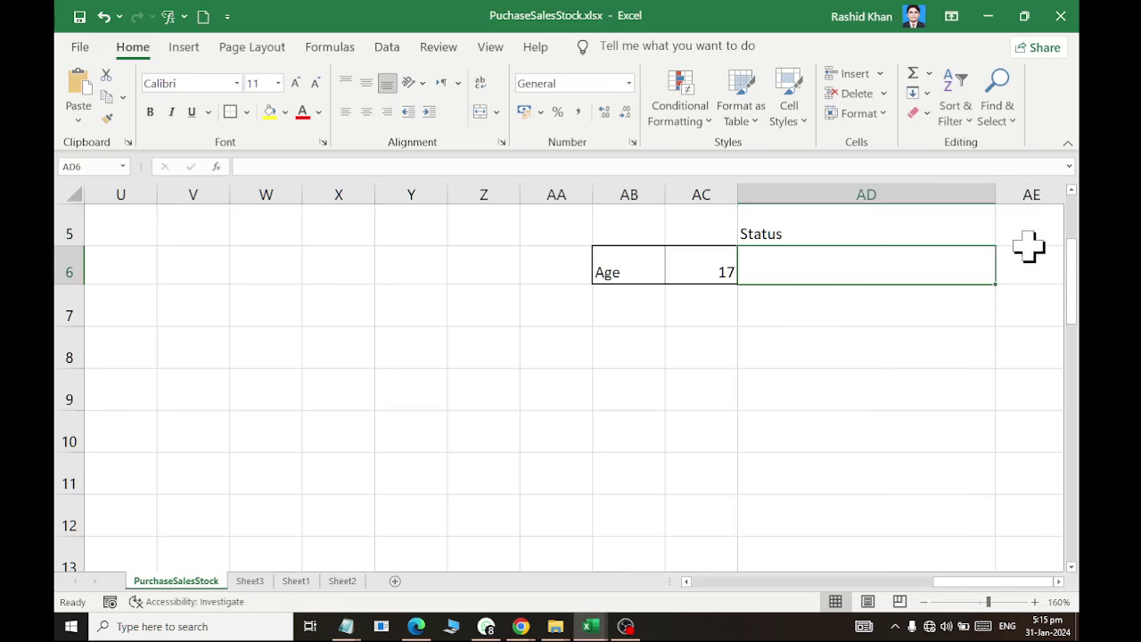
pyautogui.scroll(2, 1030, 247)
pyautogui.scroll(1, 1029, 248)
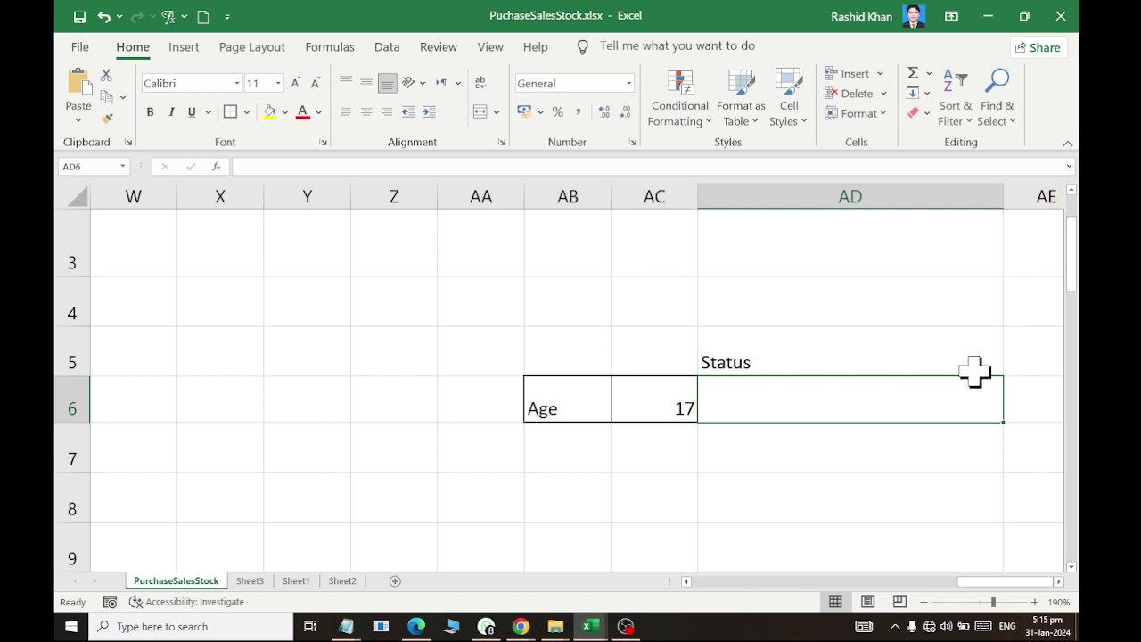
pyautogui.write('=if(')
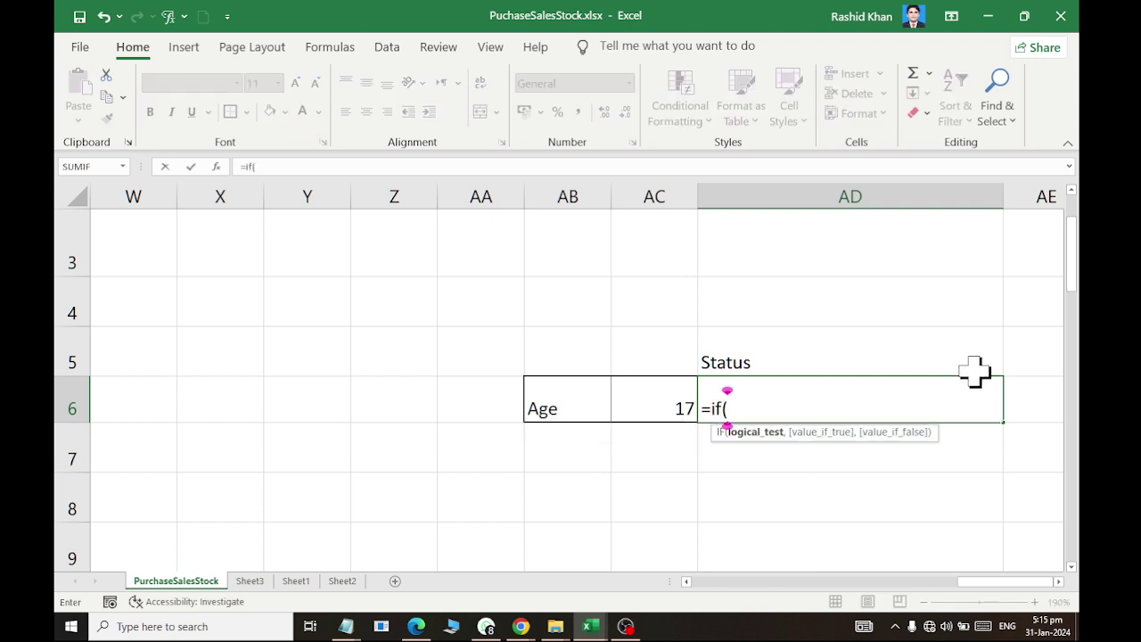
pyautogui.click(648, 418)
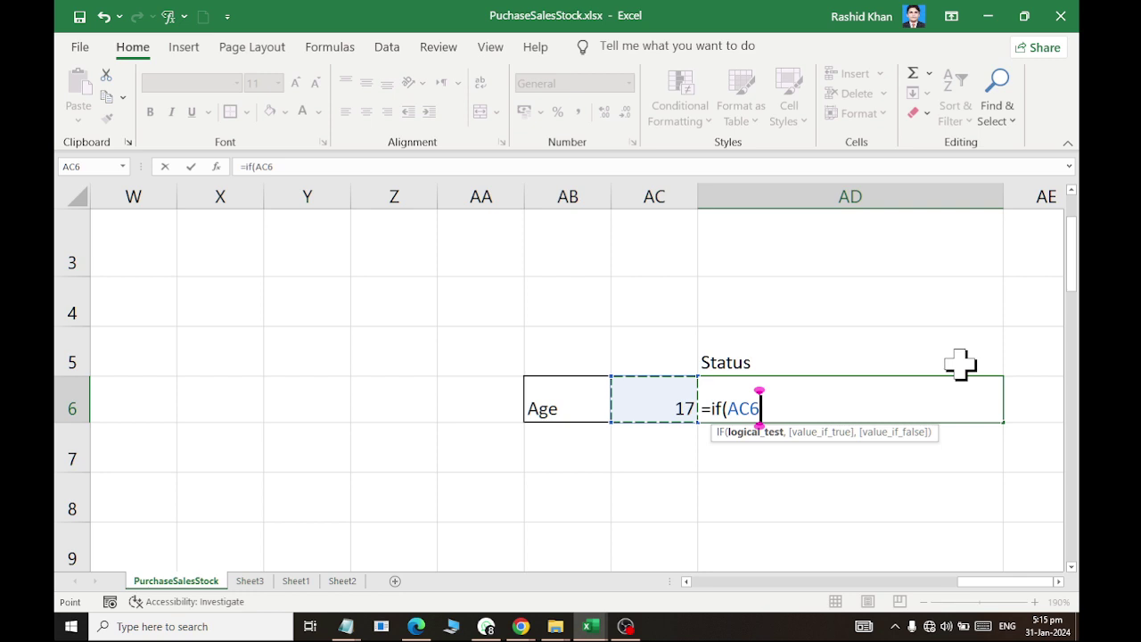
pyautogui.write('>=')
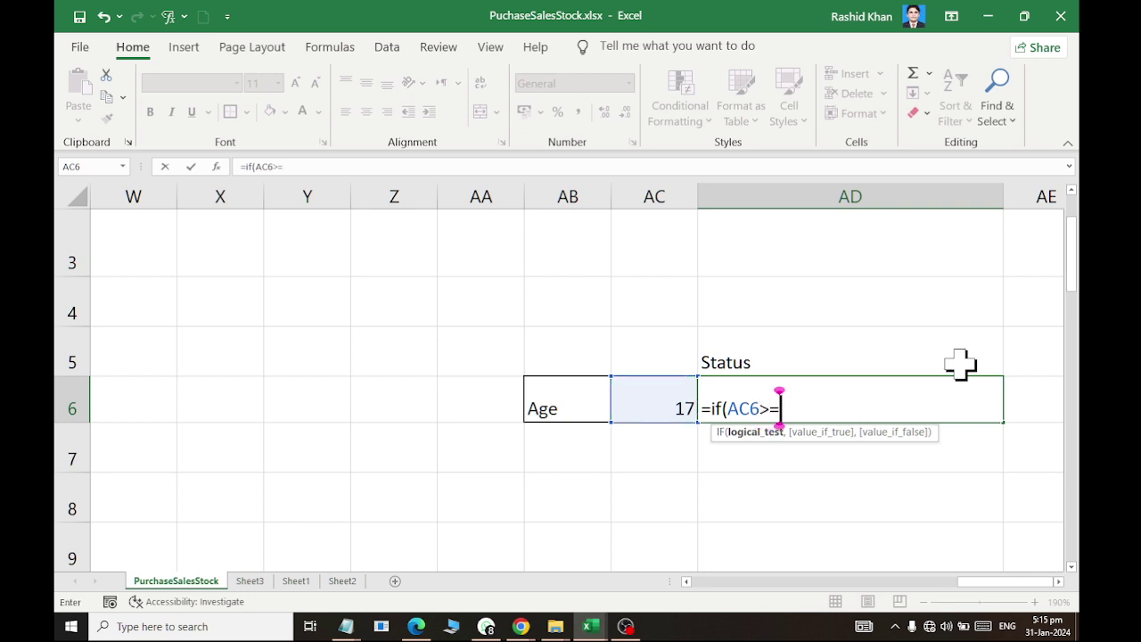
pyautogui.write('1')
pyautogui.write('8')
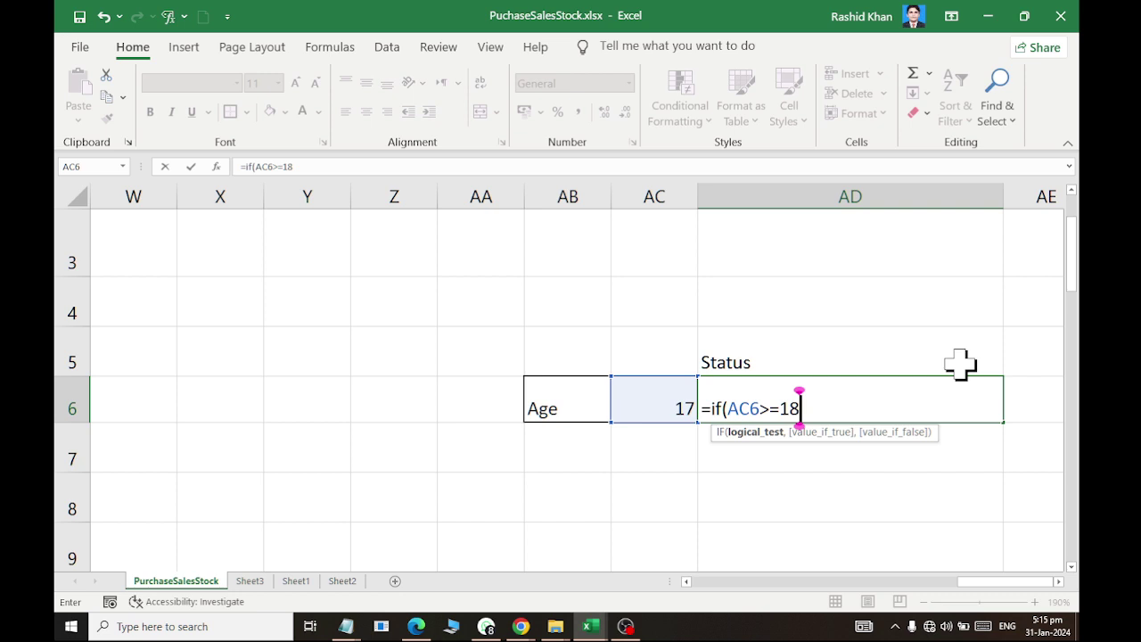
pyautogui.write(',')
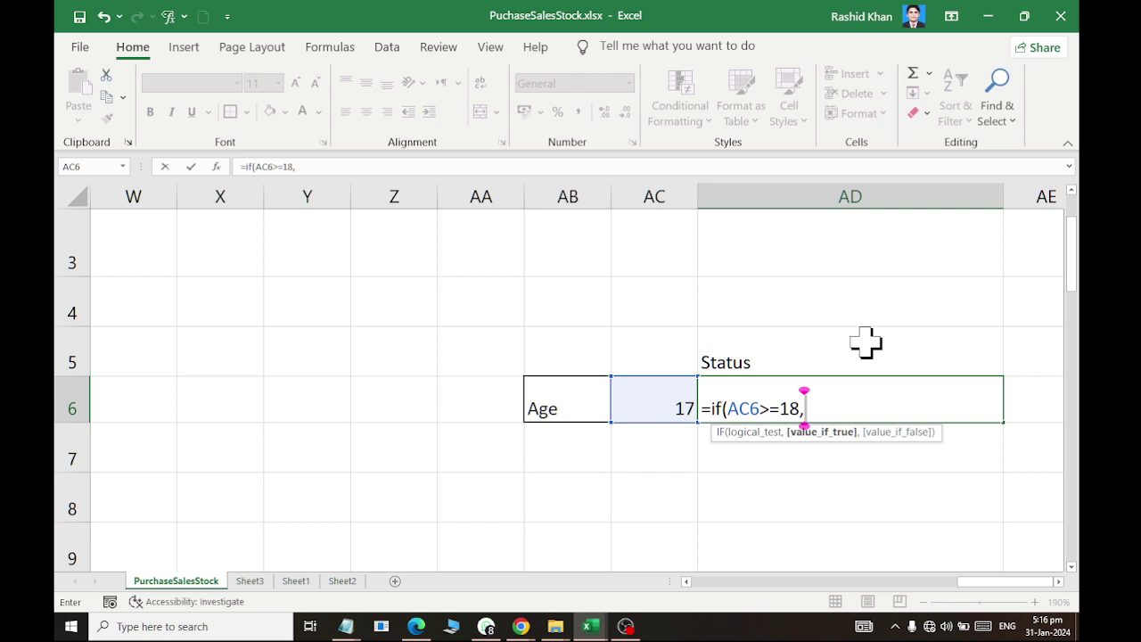
# Finish AD6 as =if(AC6>=18,"Adult","Teenager") so age 17 shows Teenager.
pyautogui.write('"')
pyautogui.write('Adult')
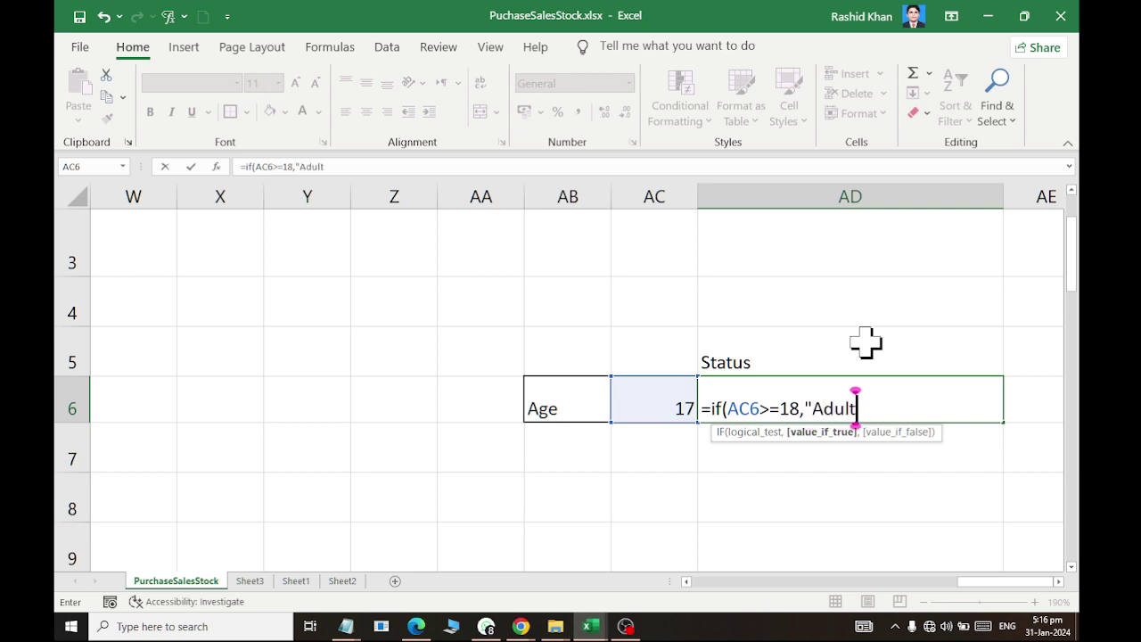
pyautogui.write('"')
pyautogui.write(',')
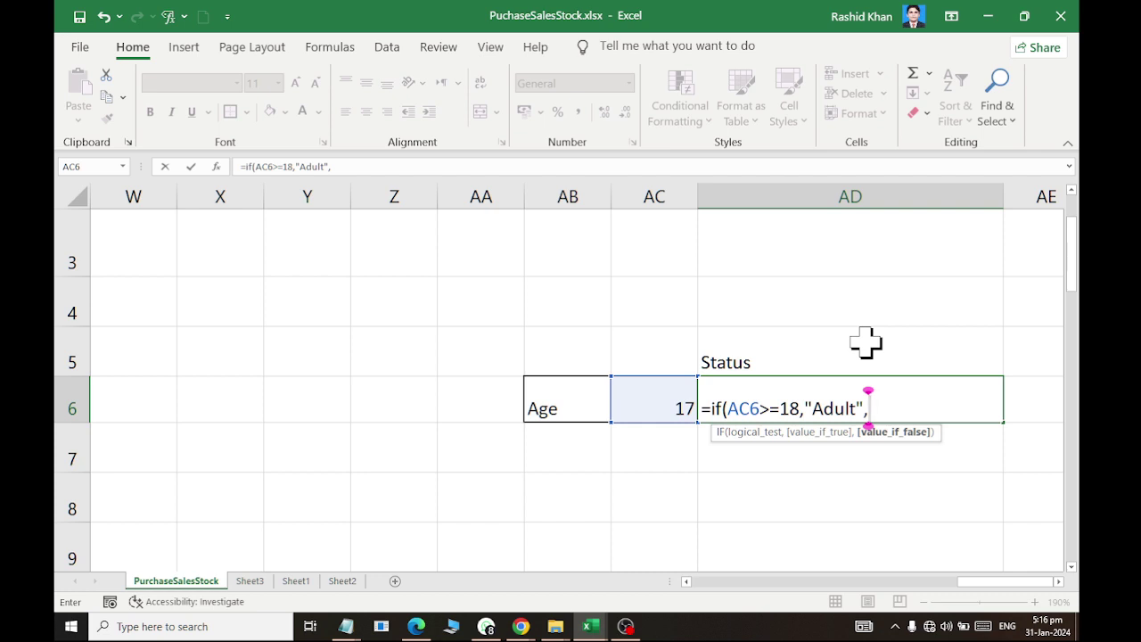
pyautogui.write('"')
pyautogui.write('Teenager')
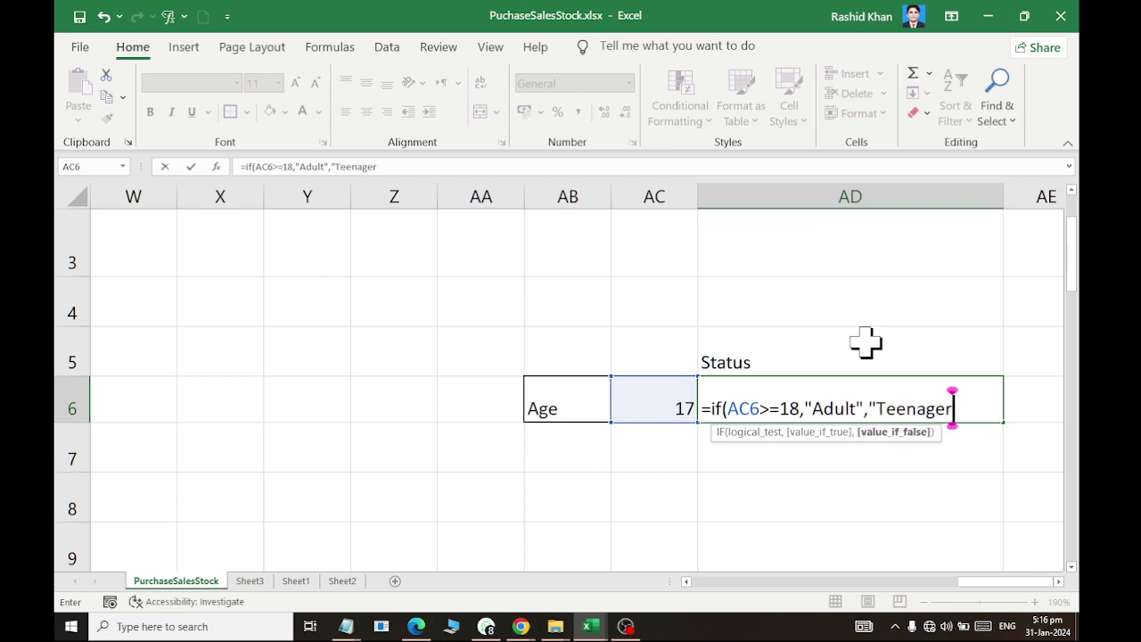
pyautogui.write('"')
pyautogui.write(')')
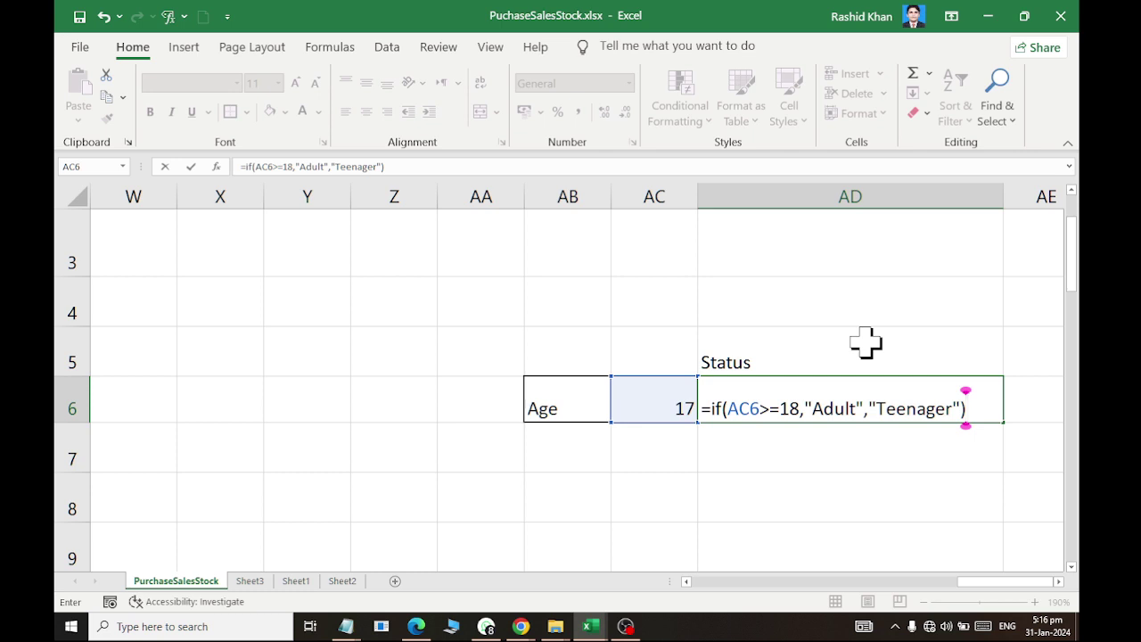
pyautogui.press('Return')
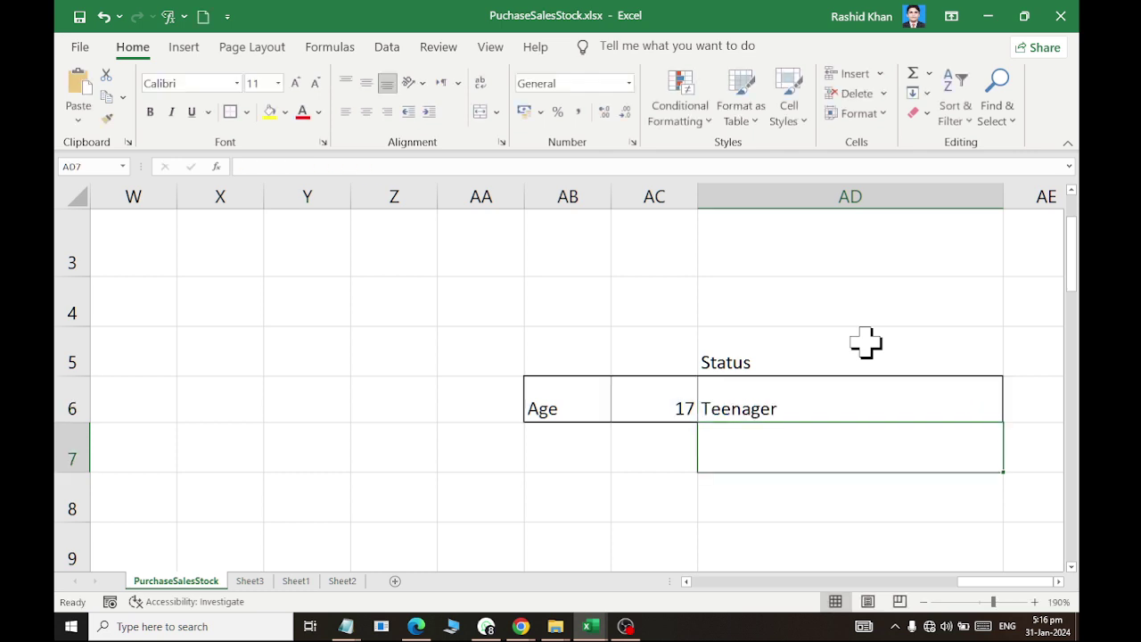
# Try ages 18, 21, 22 and 23 in AC6 to check the Status result.
pyautogui.press('Left')
pyautogui.press('Up')
pyautogui.write('18')
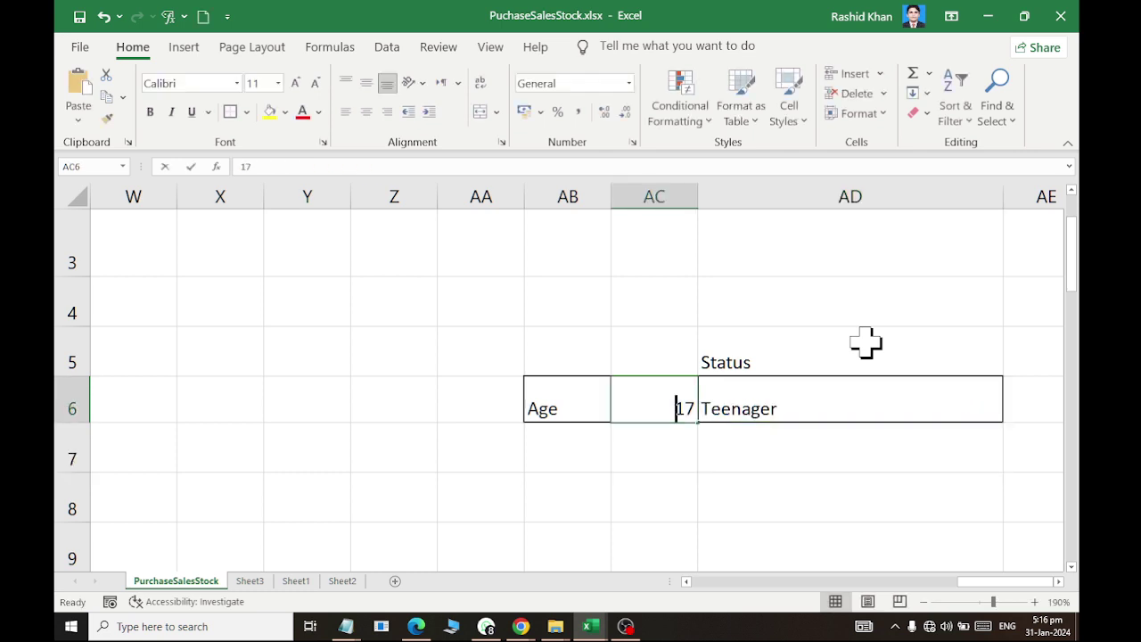
pyautogui.press('Return')
pyautogui.press('Up')
pyautogui.write('21')
pyautogui.press('Return')
pyautogui.press('Up')
pyautogui.write('22')
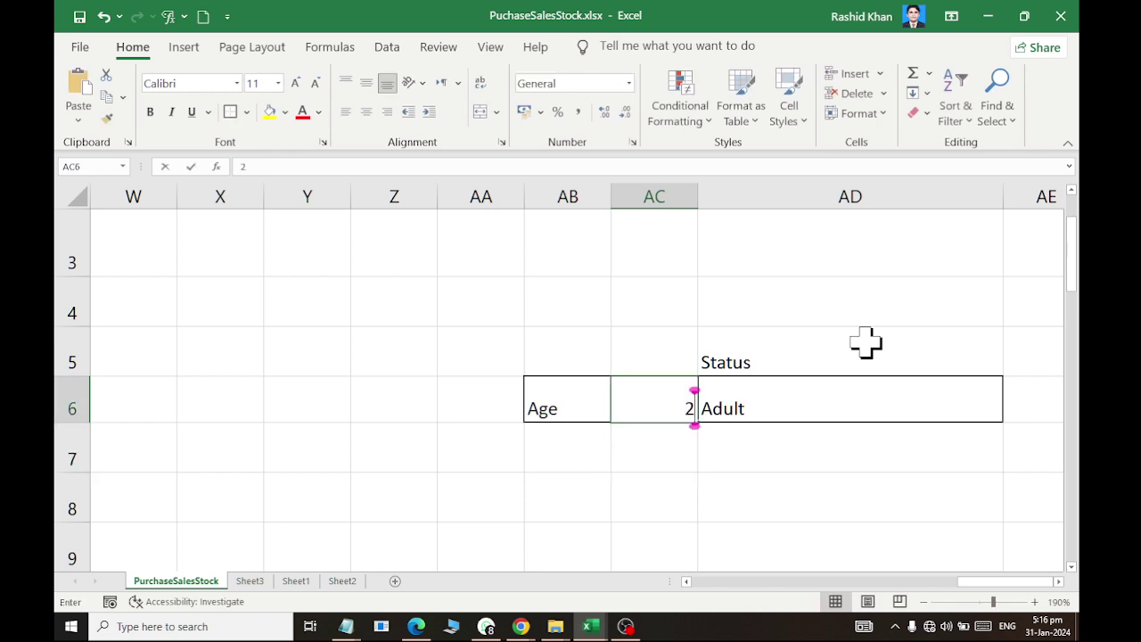
pyautogui.hotkey('ctrl', 'Return')
pyautogui.write('23')
pyautogui.press('Return')
# Try ages 34, 35 and 6 in AC6, ending with Teenager for age 6.
pyautogui.press('Up')
pyautogui.write('34')
pyautogui.press('Return')
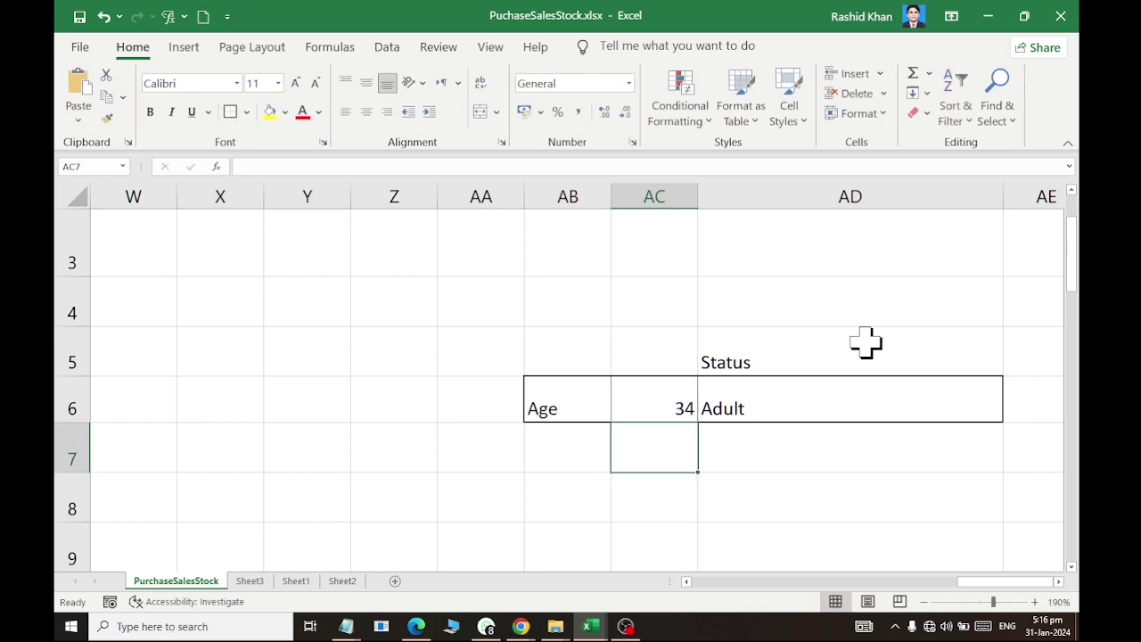
pyautogui.press('Up')
pyautogui.write('35')
pyautogui.hotkey('ctrl', 'Return')
pyautogui.write('6')
pyautogui.hotkey('ctrl', 'Return')
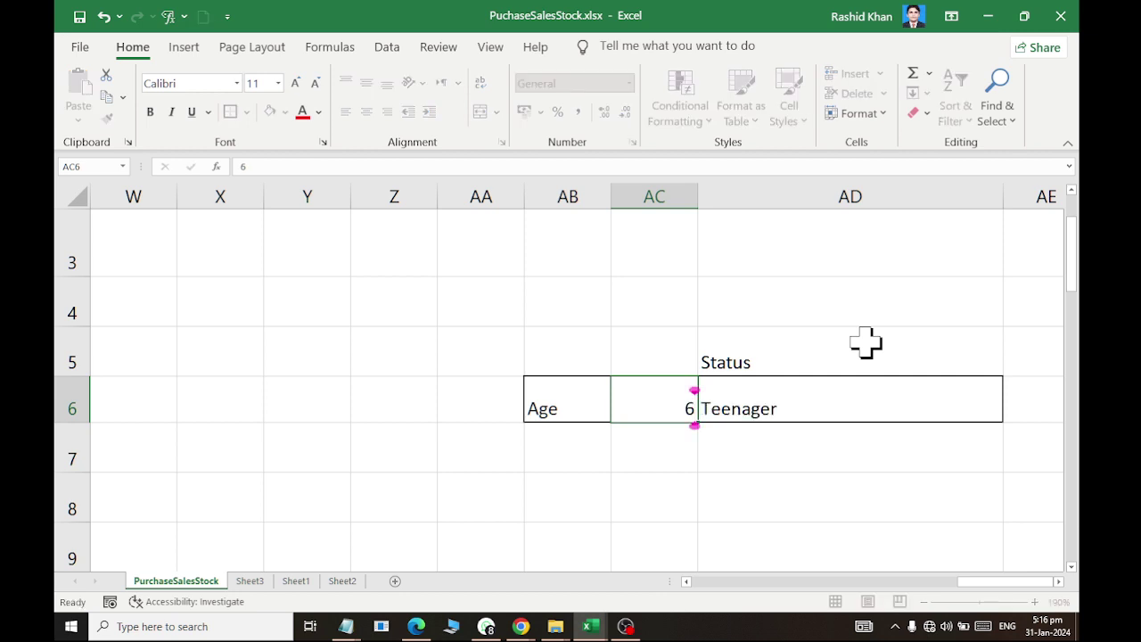
pyautogui.press('Return')
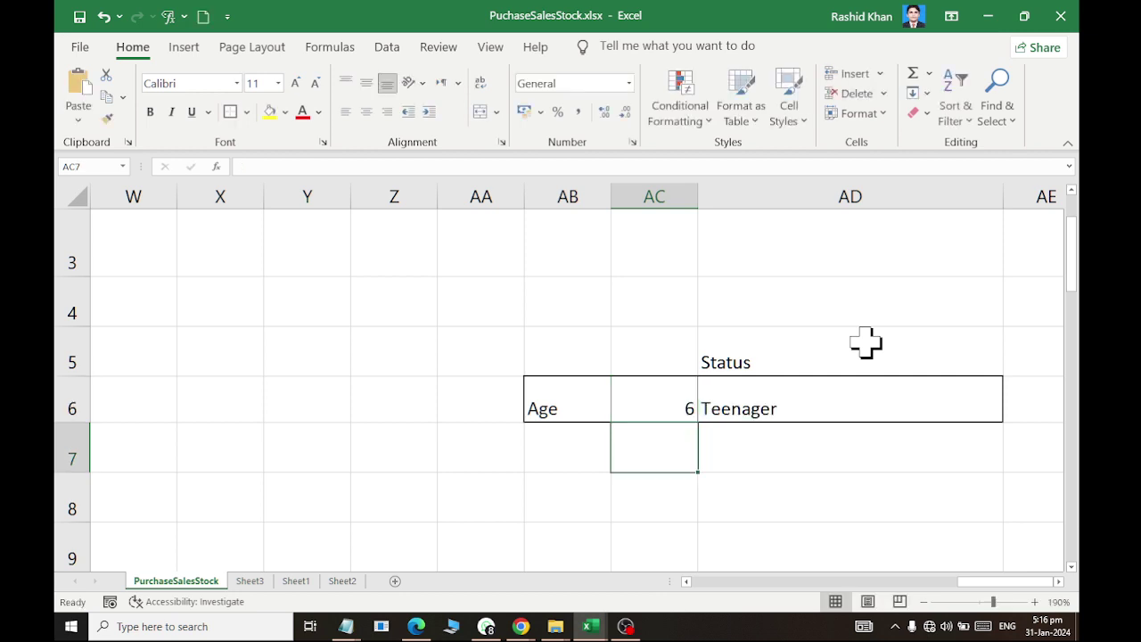
pyautogui.press('Up')
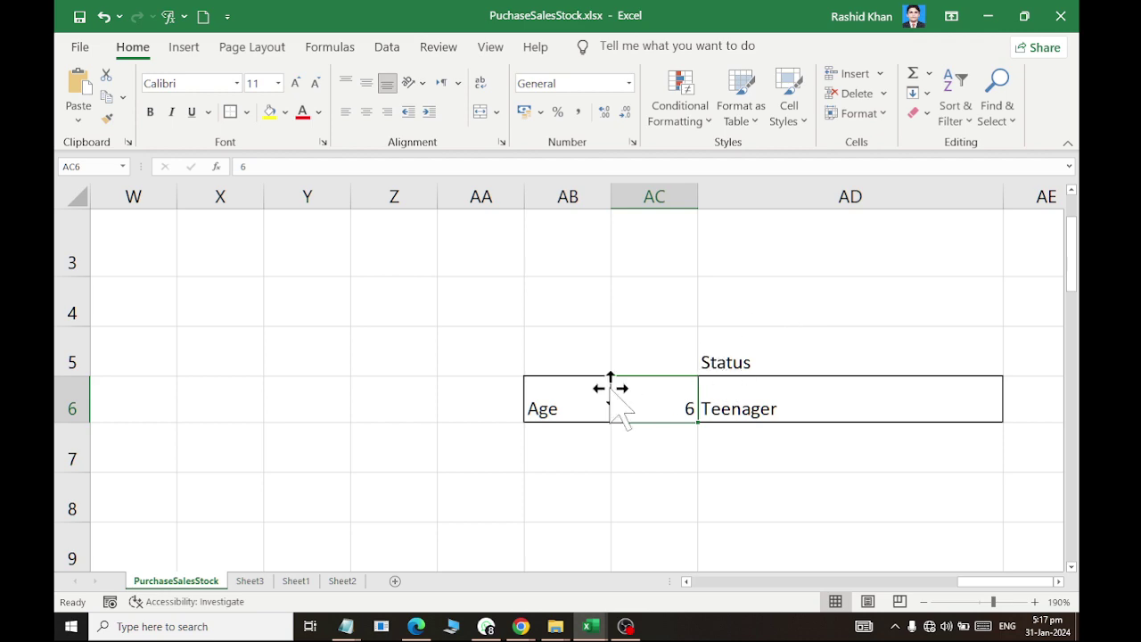
pyautogui.press('super+shift+s')
# Copy the formula text from AD6 and paste it as text into AD7.
pyautogui.press('Escape')
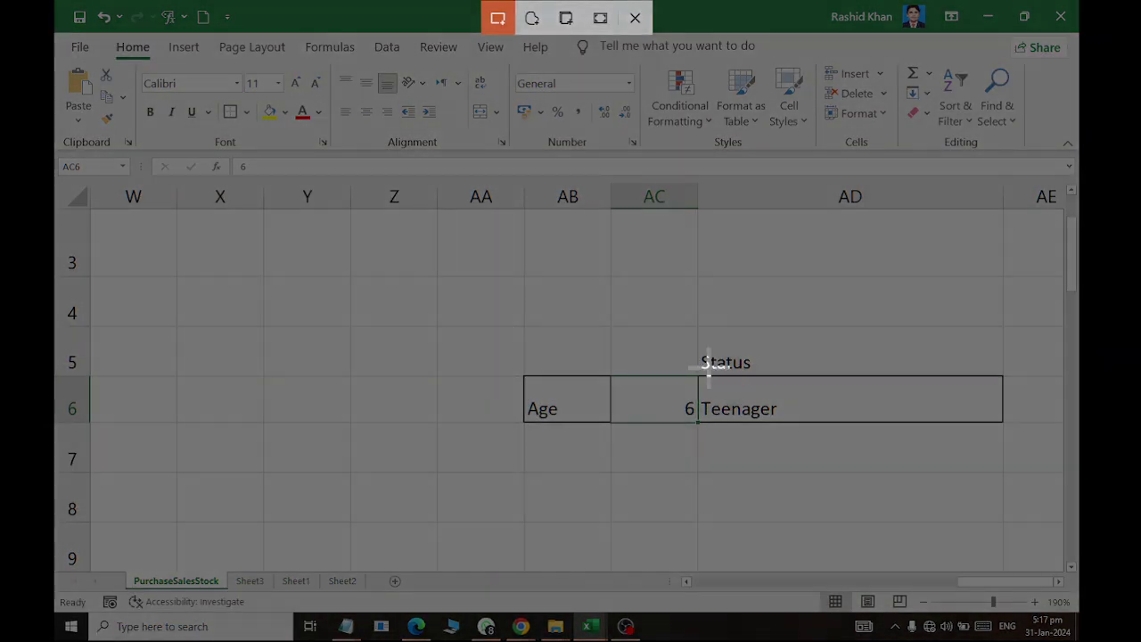
pyautogui.doubleClick(743, 393)
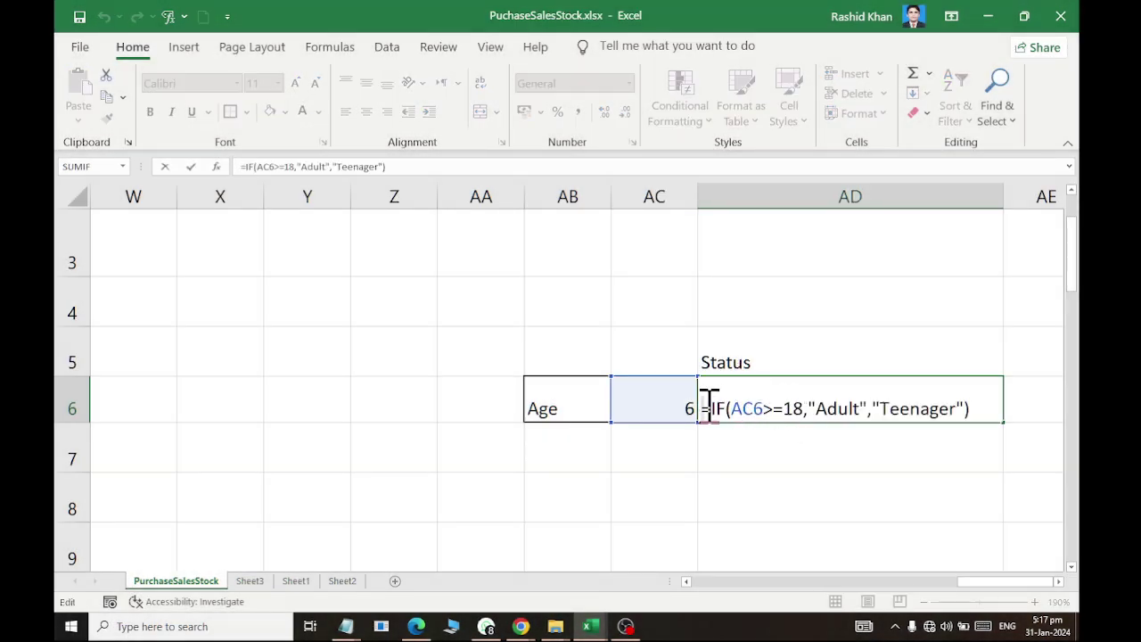
pyautogui.moveTo(703, 409); pyautogui.dragTo(986, 411)
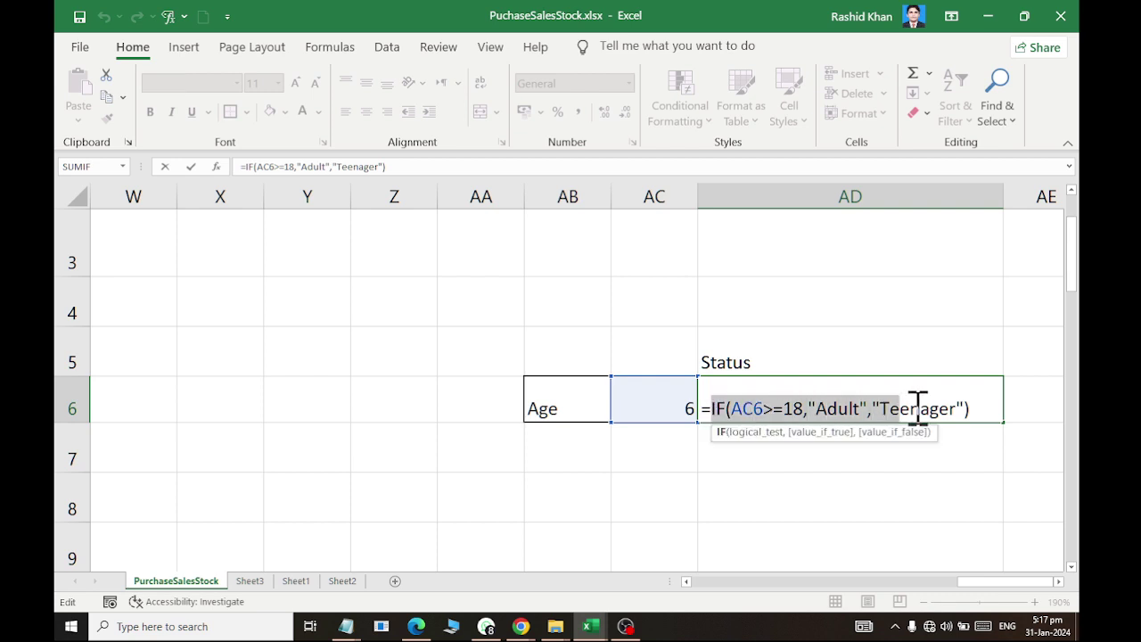
pyautogui.click(764, 460)
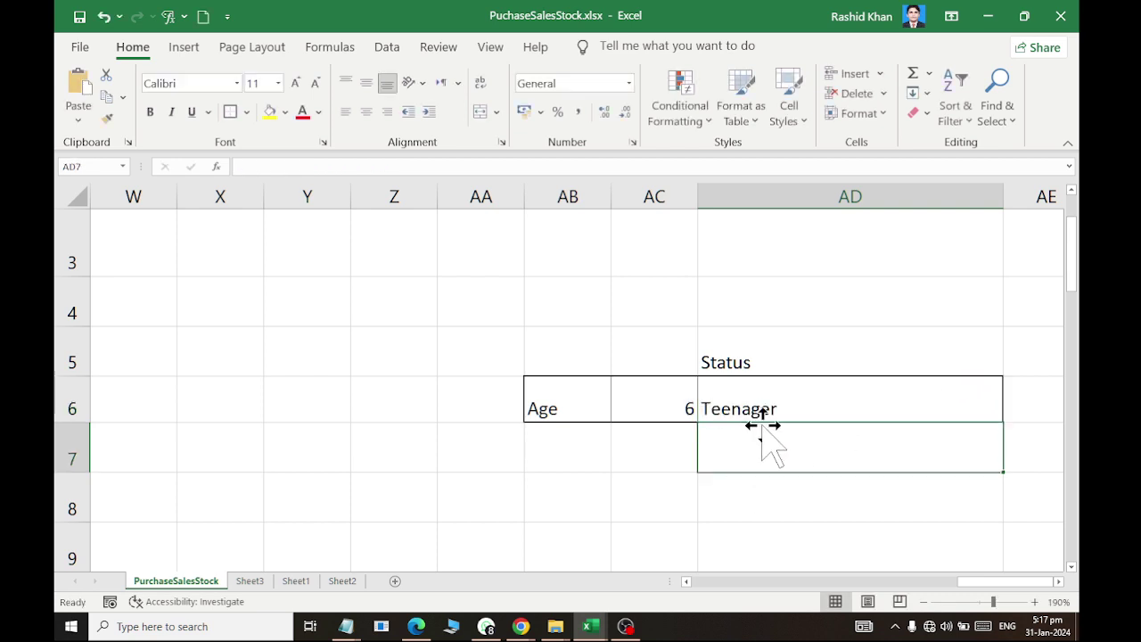
pyautogui.write('IF(AC6>=18,"Adult","Teenager")')
pyautogui.click(731, 516)
pyautogui.scroll(-1, 675, 510)
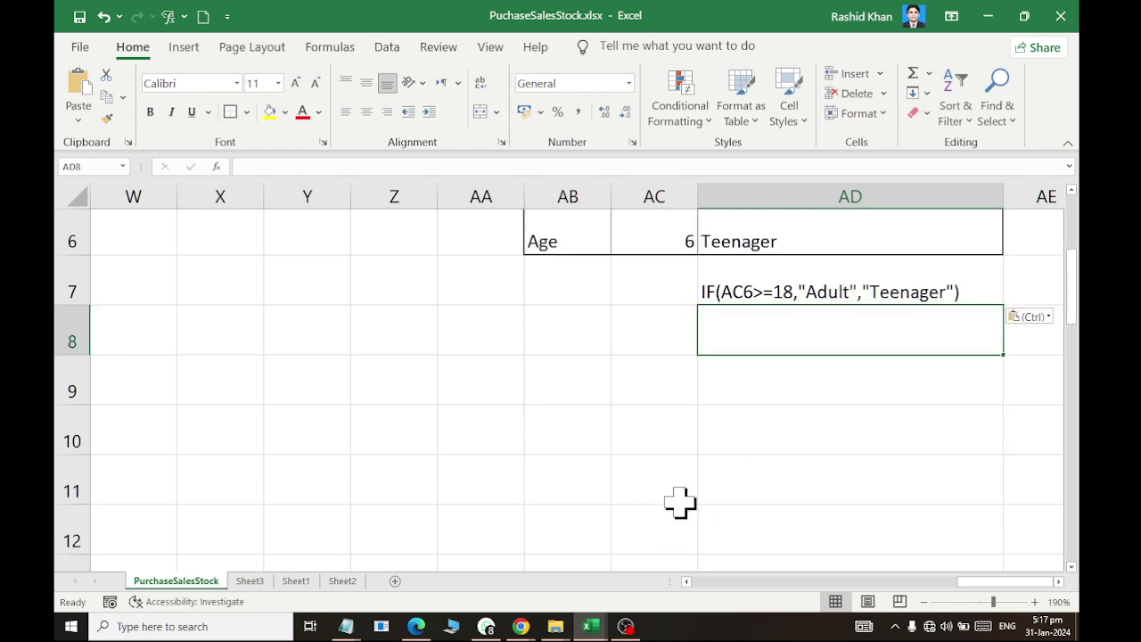
pyautogui.press('Down')
pyautogui.press('Left')
pyautogui.press('Left')
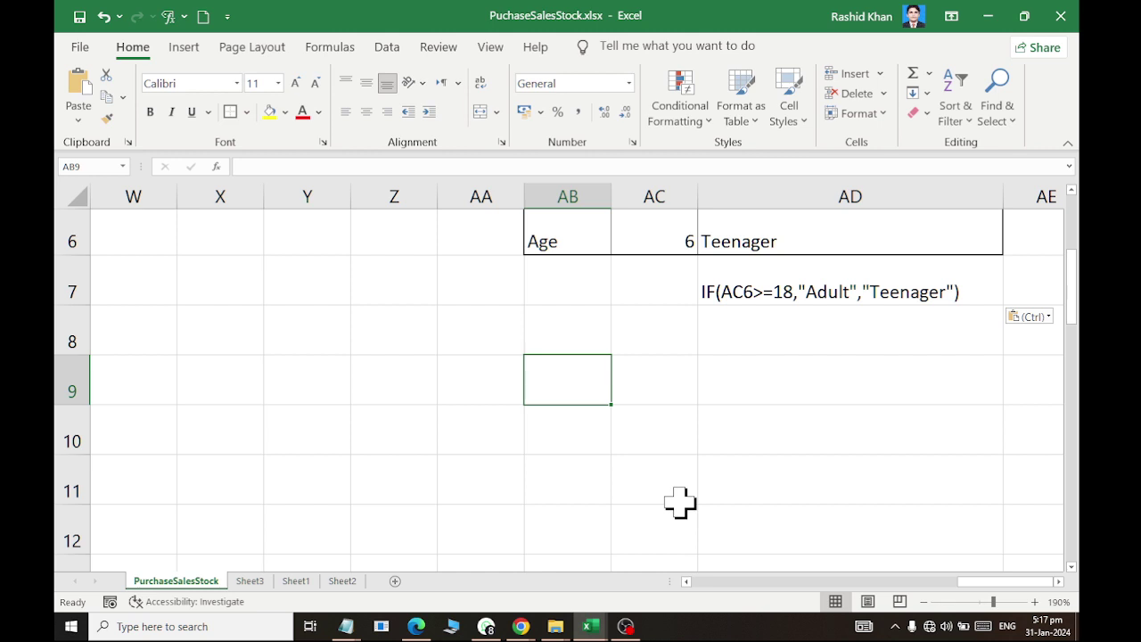
# Begin =if(AC9<18, in AD9 to test whether the age is under 18.
pyautogui.press('Right')
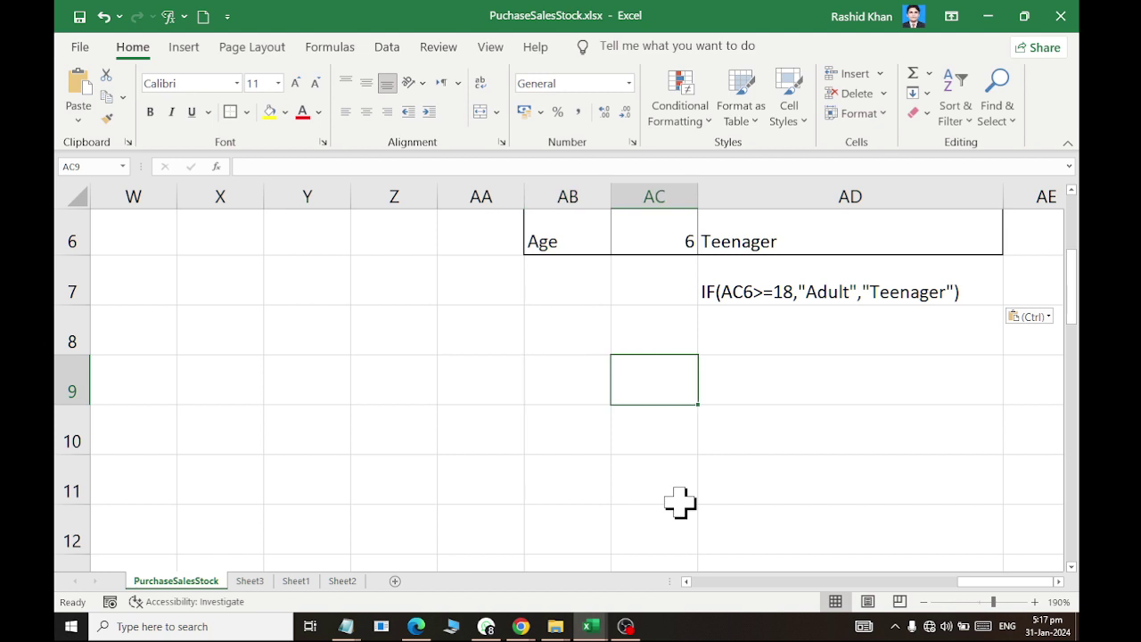
pyautogui.press('Right')
pyautogui.write('=')
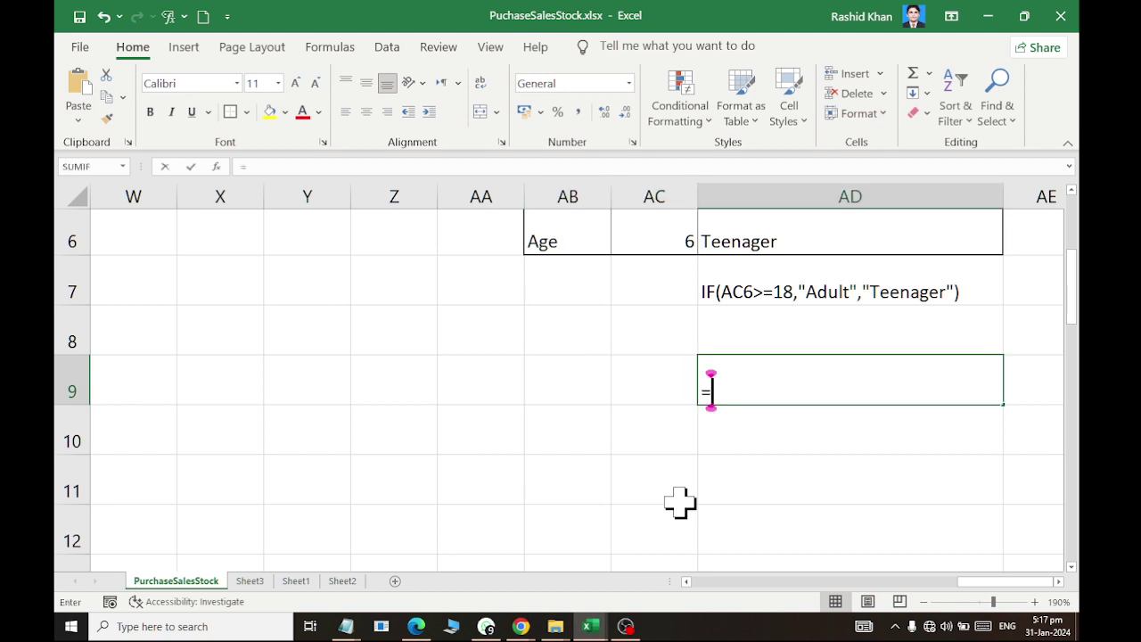
pyautogui.write('if(')
pyautogui.click(631, 374)
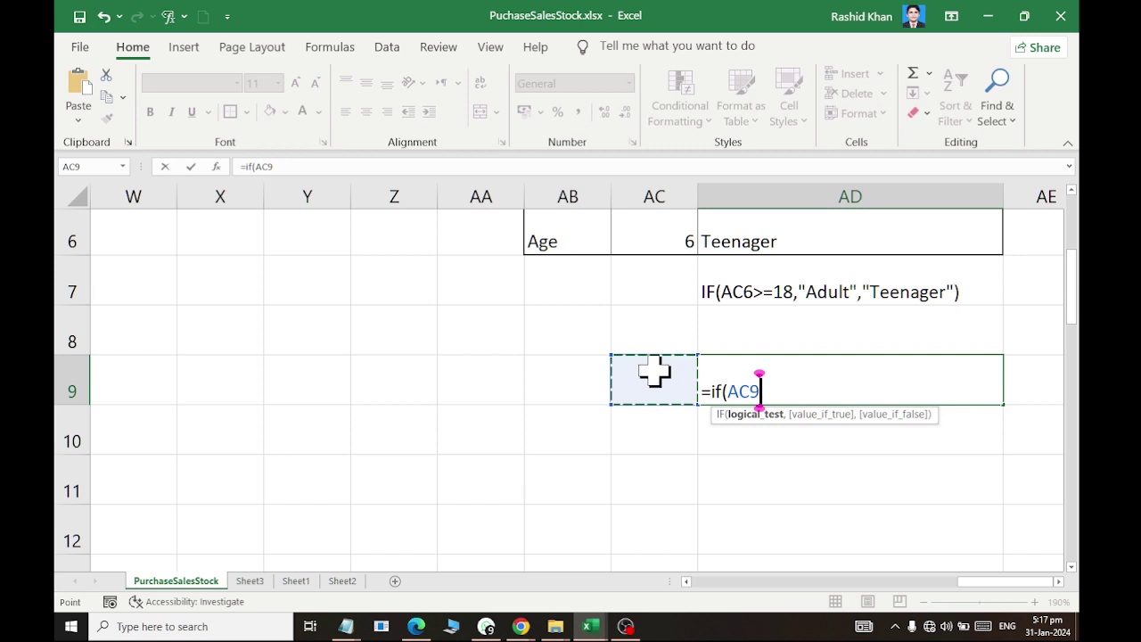
pyautogui.write('>')
pyautogui.press('BackSpace')
pyautogui.write('<')
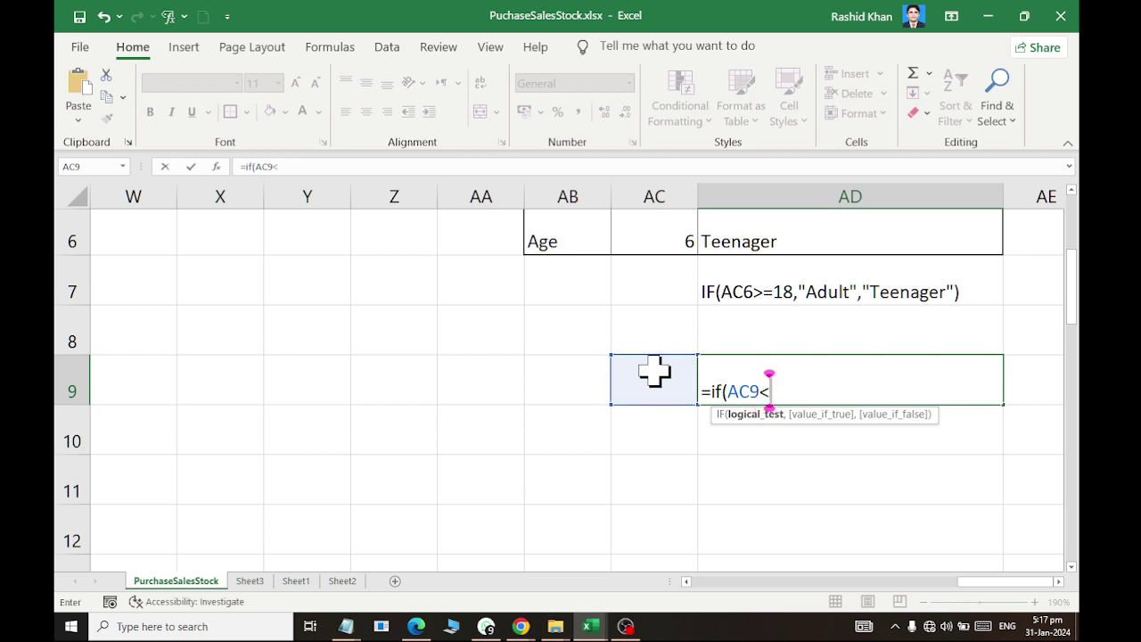
pyautogui.write('18')
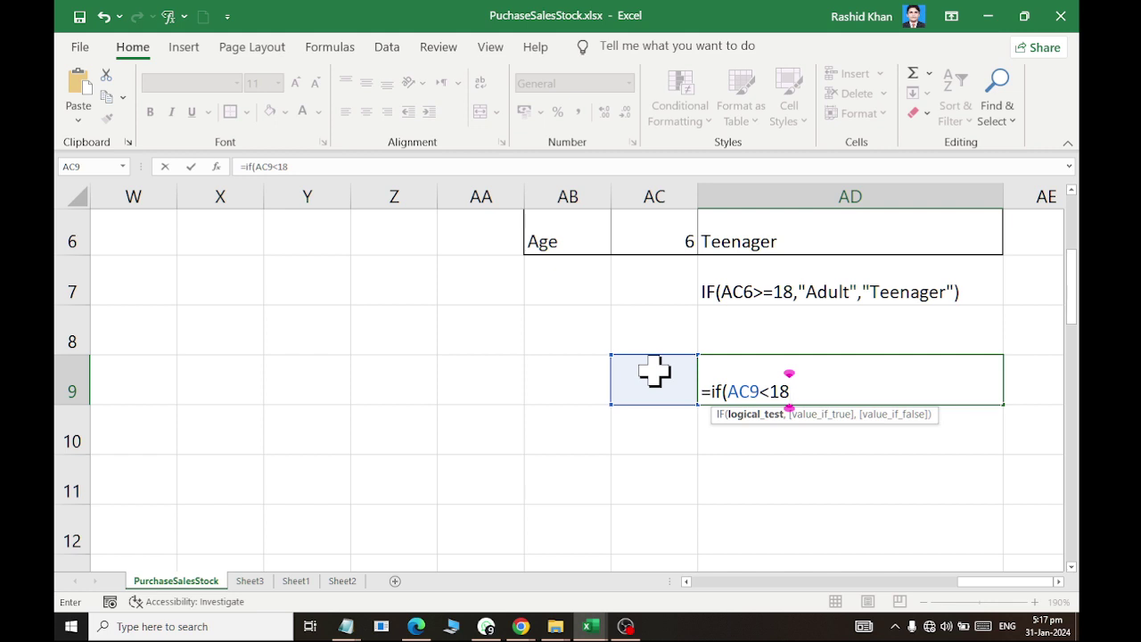
pyautogui.write(',')
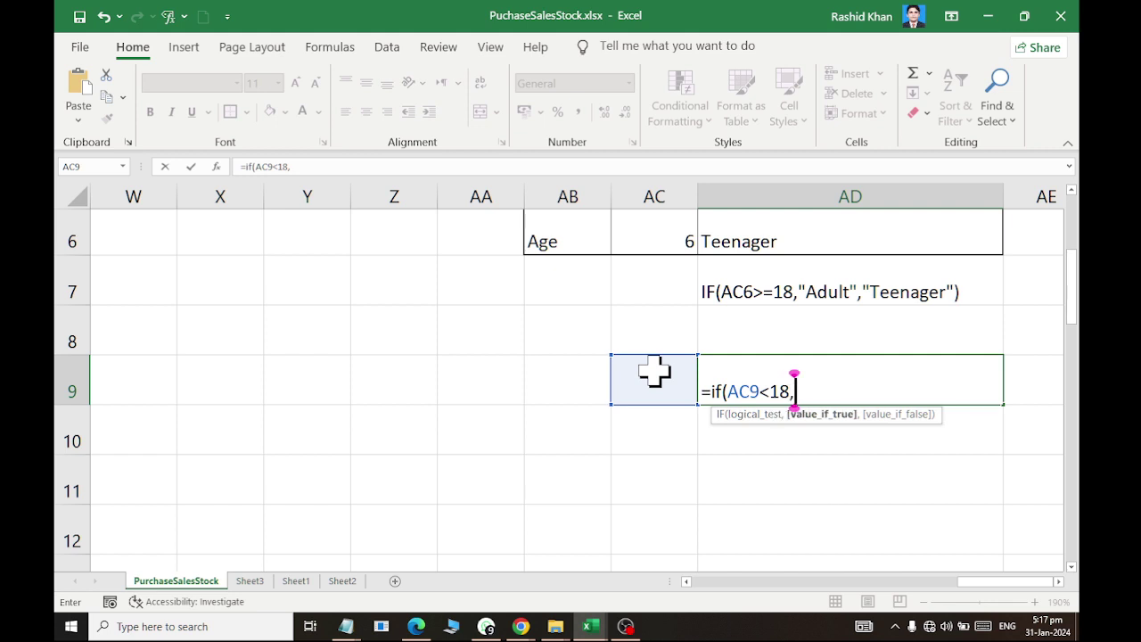
pyautogui.hotkey('ctrl', 'Return')
# Add "You are not Eligible!" as the true value in AD9's formula and commit it.
pyautogui.press('Up')
pyautogui.write('"')
pyautogui.press('BackSpace')
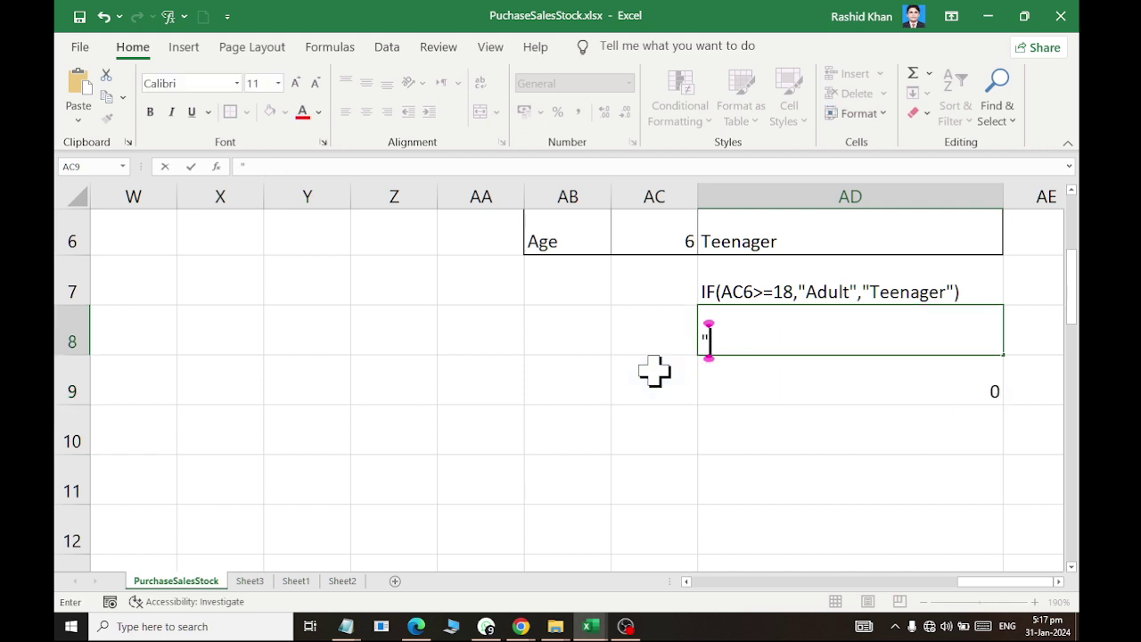
pyautogui.press('Escape')
pyautogui.press('Down')
pyautogui.press('F2')
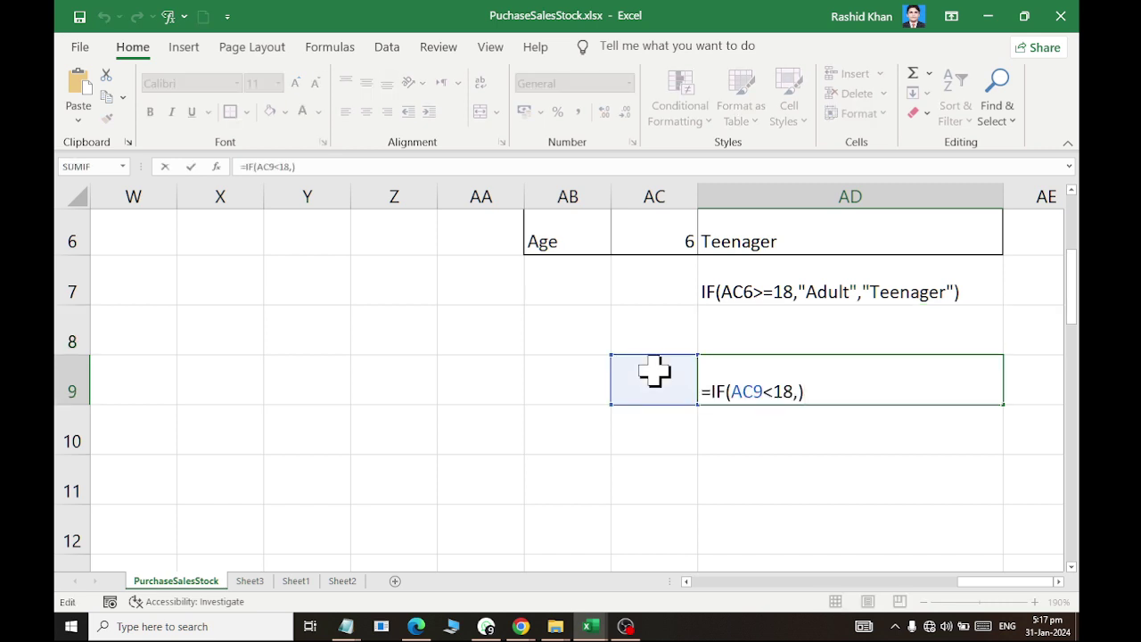
pyautogui.press('Left')
pyautogui.write('""')
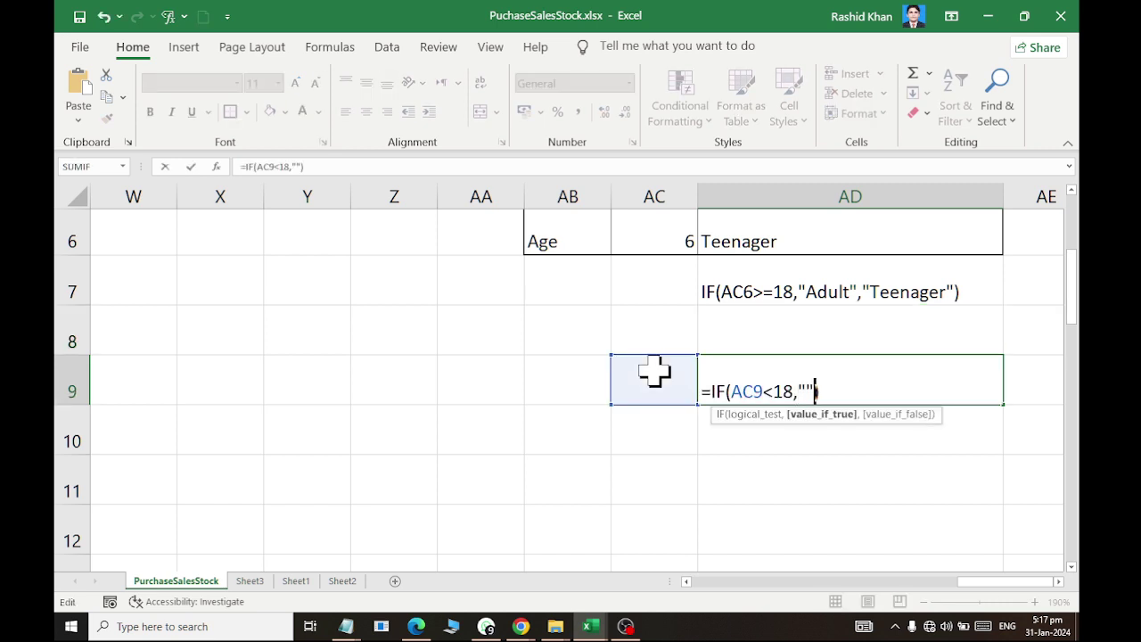
pyautogui.press('Left')
pyautogui.write('You ')
pyautogui.write('are not Adul')
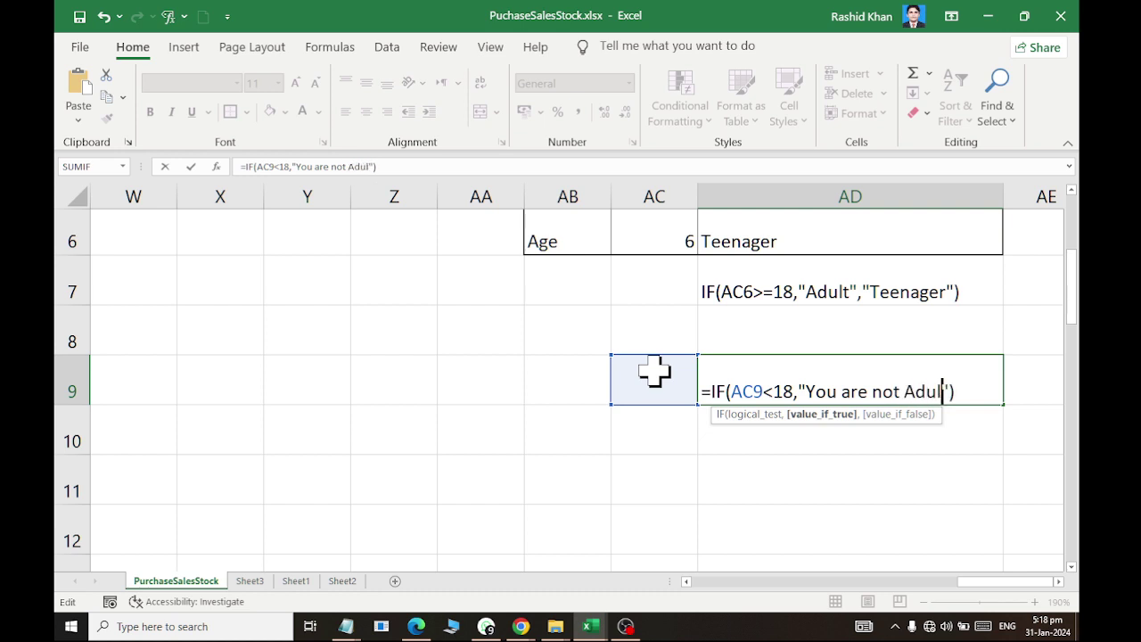
pyautogui.write('y')
pyautogui.press('BackSpace')
pyautogui.press('BackSpace')
pyautogui.press('BackSpace')
pyautogui.press('BackSpace')
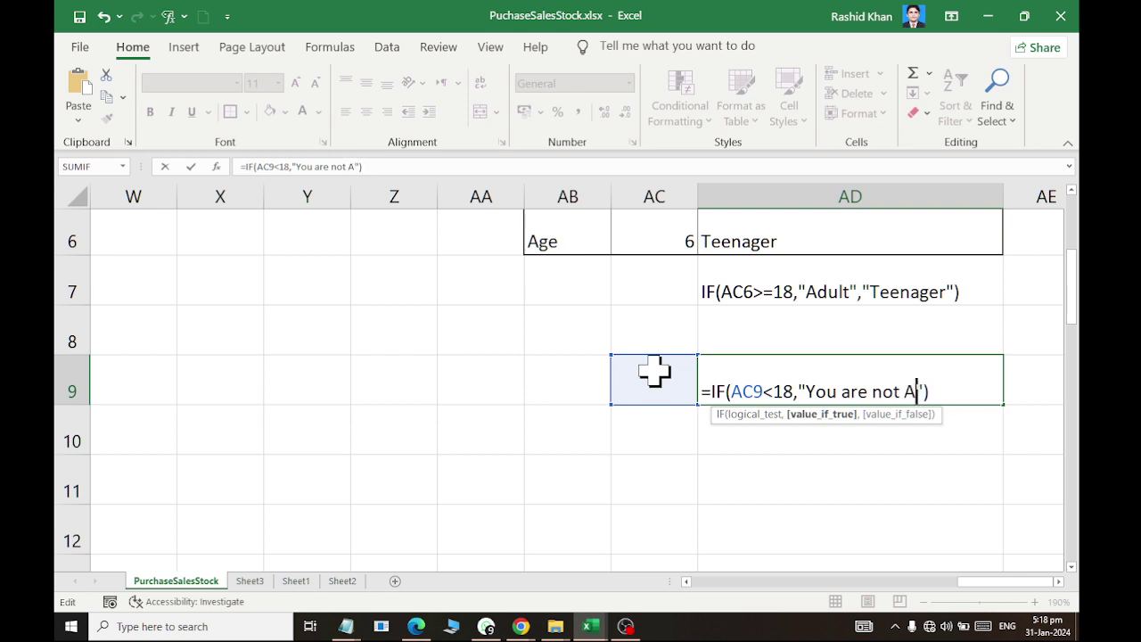
pyautogui.press('BackSpace')
pyautogui.write('Eligib')
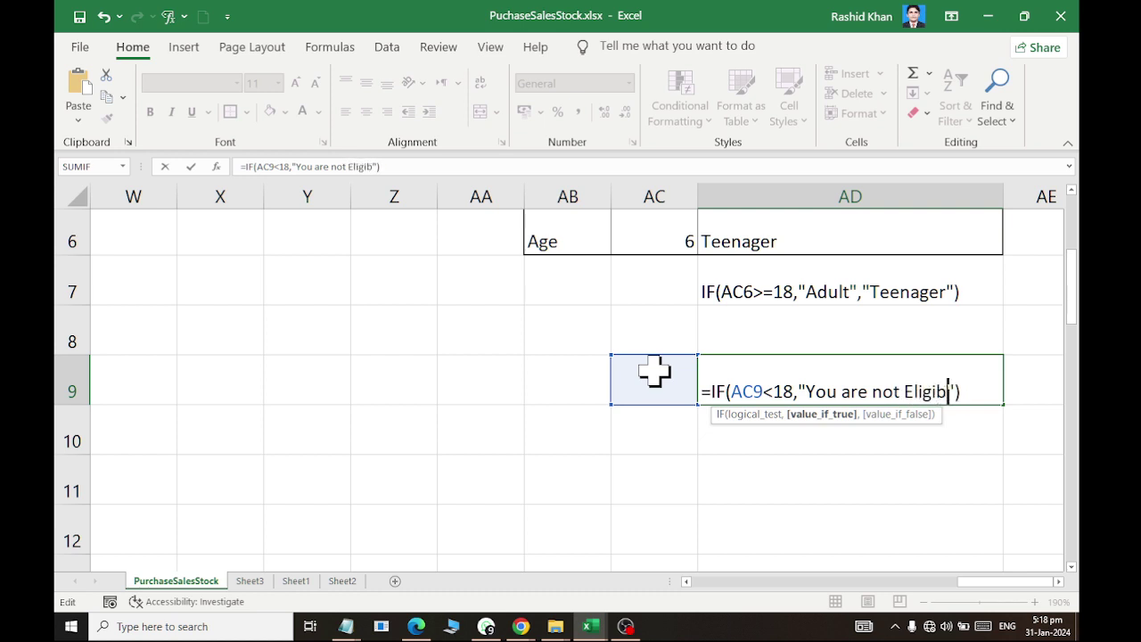
pyautogui.write('le!')
pyautogui.press('Return')
pyautogui.press('Up')
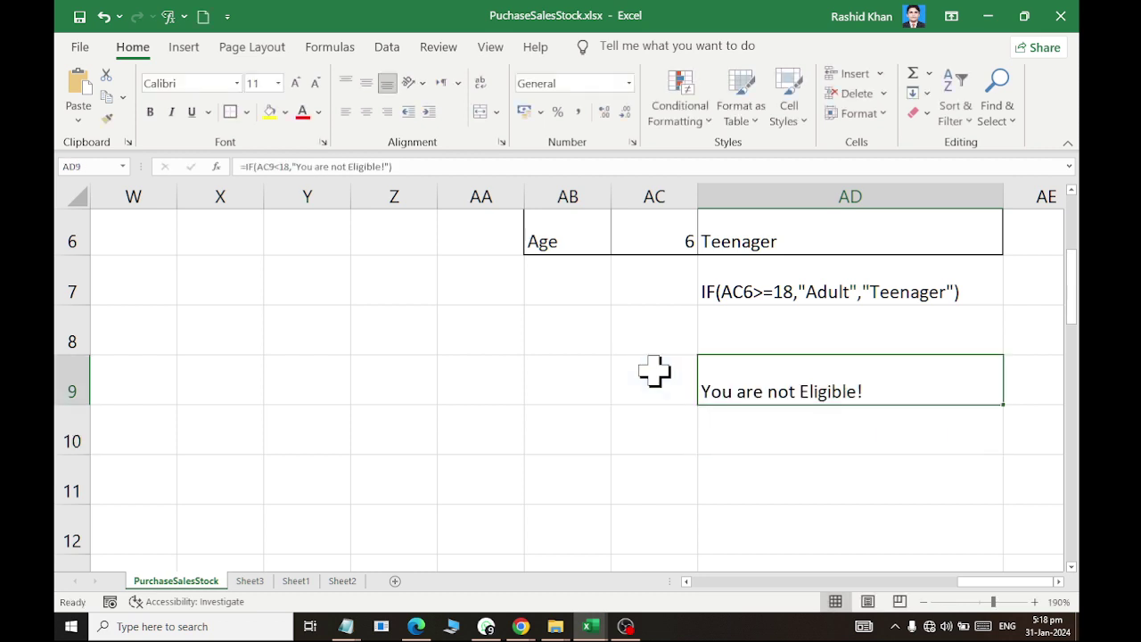
# Put a box border around age cell AC9, enter age 19, and check the AD9 formula.
pyautogui.click(655, 371)
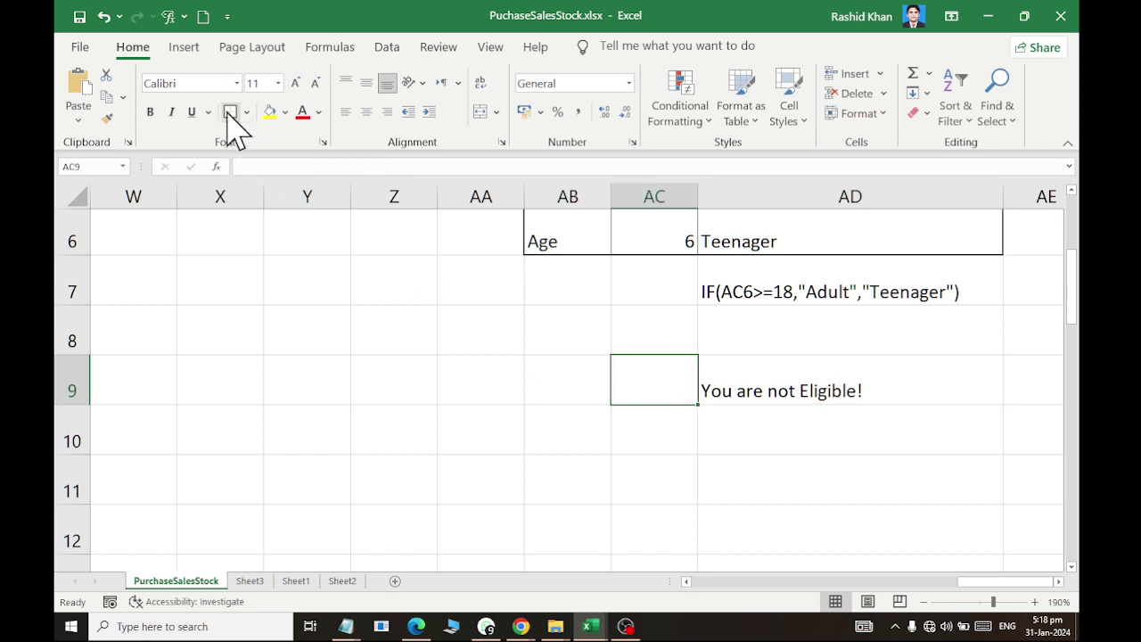
pyautogui.click(623, 435)
pyautogui.click(660, 390)
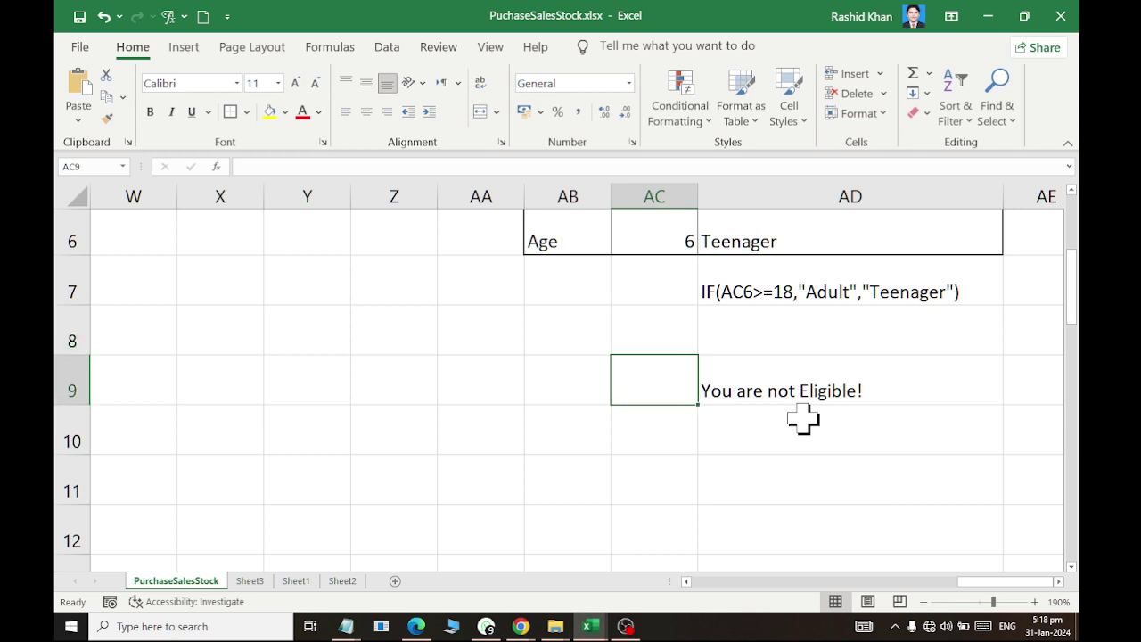
pyautogui.write('19')
pyautogui.press('Return')
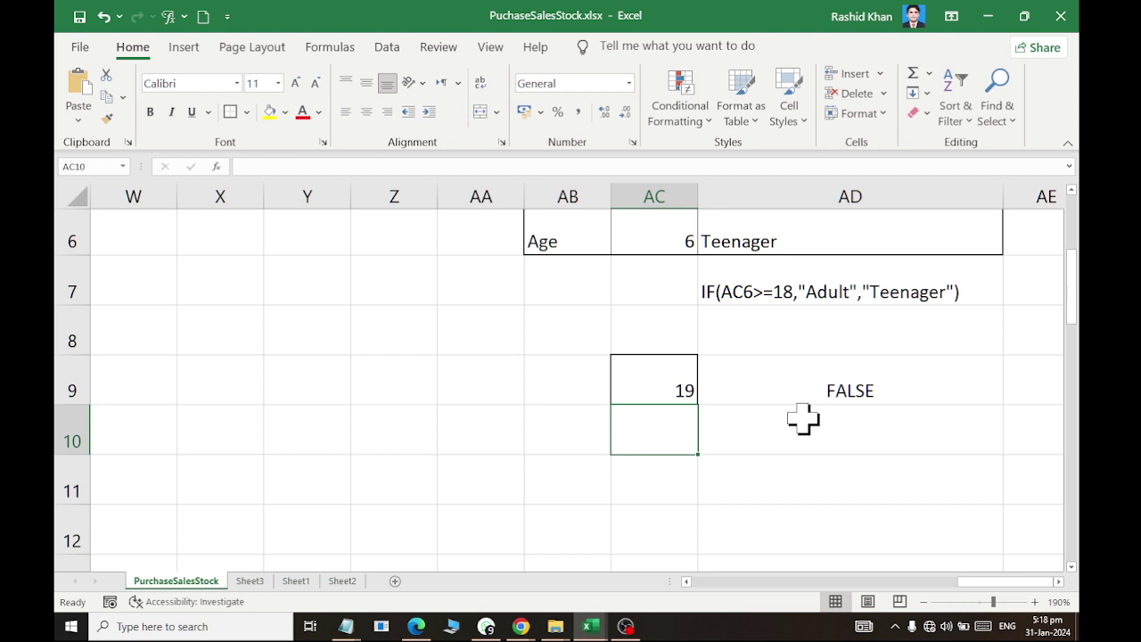
pyautogui.press('Up')
pyautogui.press('Right')
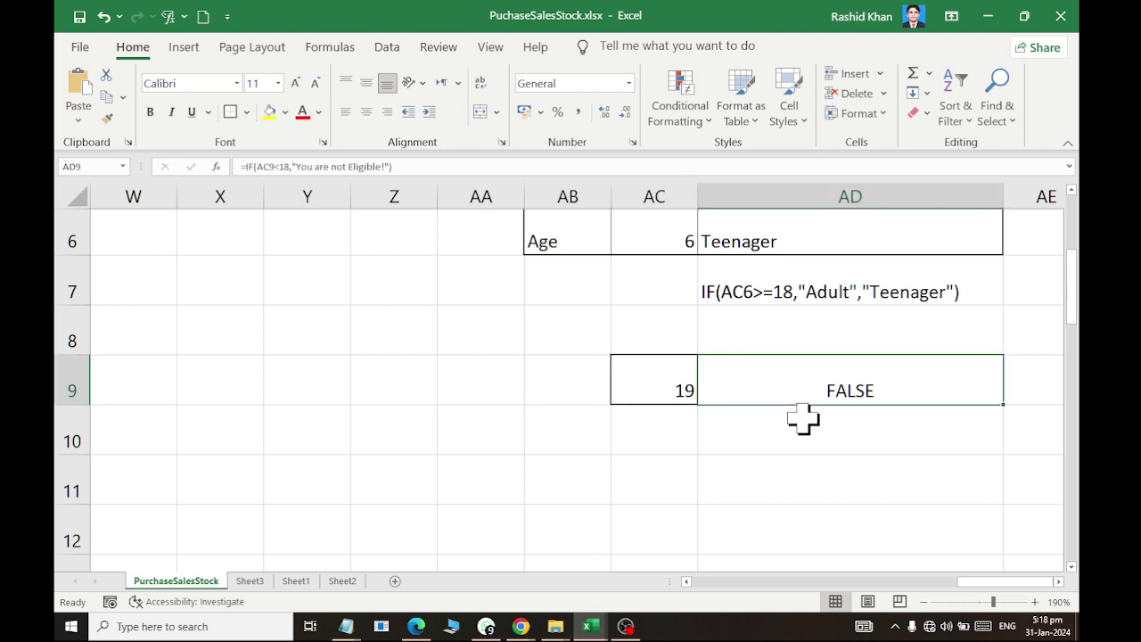
pyautogui.press('F2')
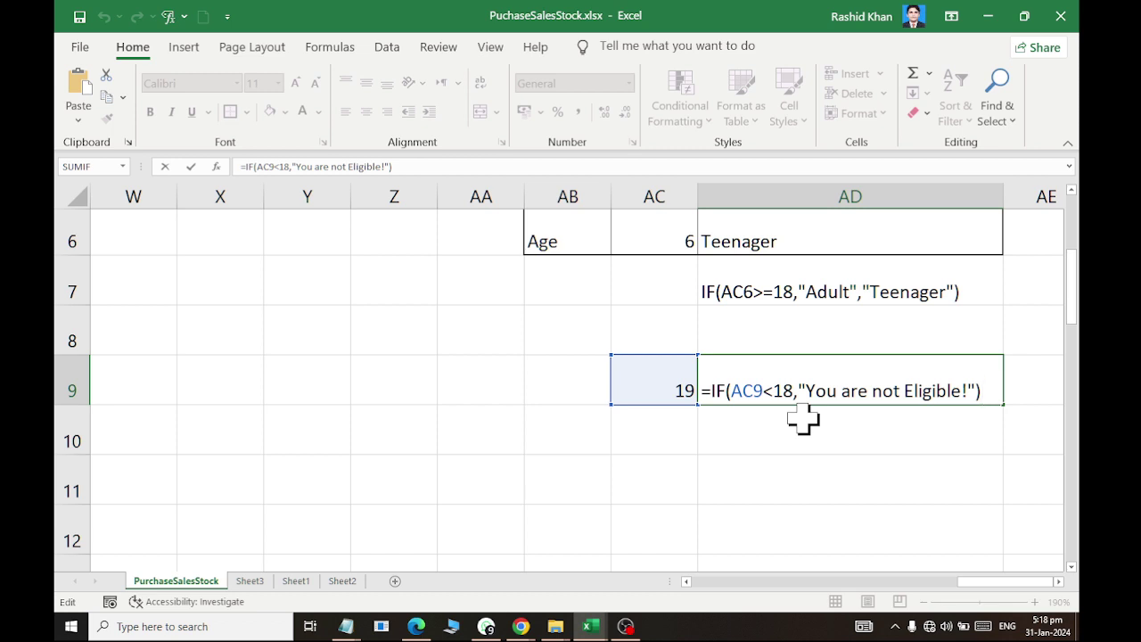
pyautogui.press('Escape')
pyautogui.press('Left')
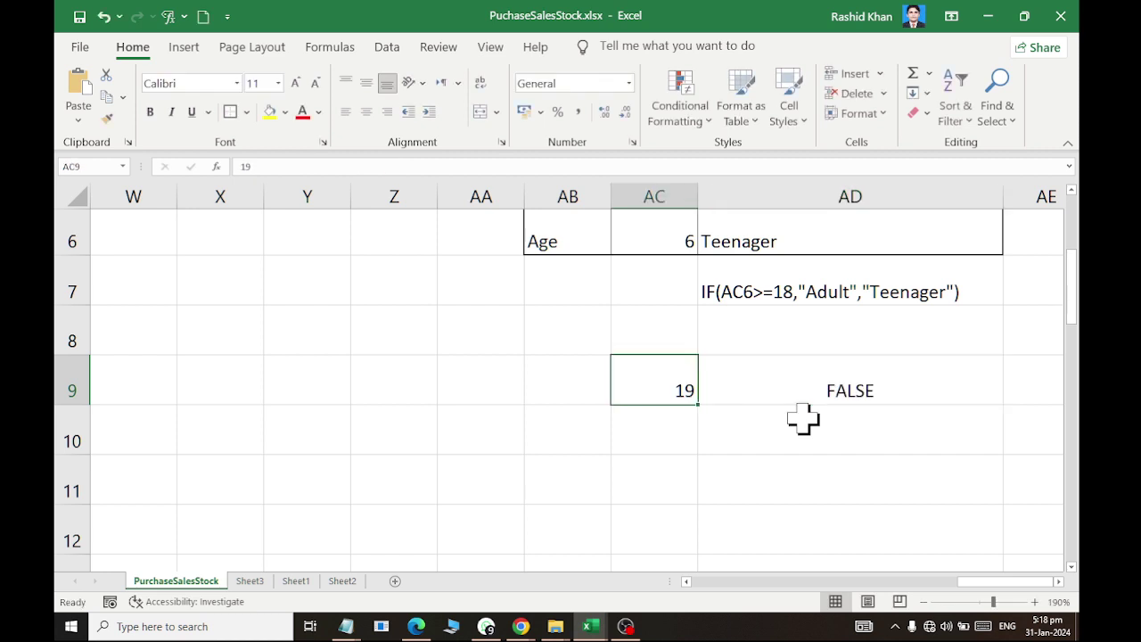
# Test ages 18, 21, 17 and 16 in AC9, leaving 16.
pyautogui.write('1')
pyautogui.write('8')
pyautogui.press('Return')
pyautogui.press('Up')
pyautogui.write('21')
pyautogui.press('Return')
pyautogui.press('Up')
pyautogui.write('17')
pyautogui.press('Return')
pyautogui.press('Up')
pyautogui.write('16')
pyautogui.press('Return')
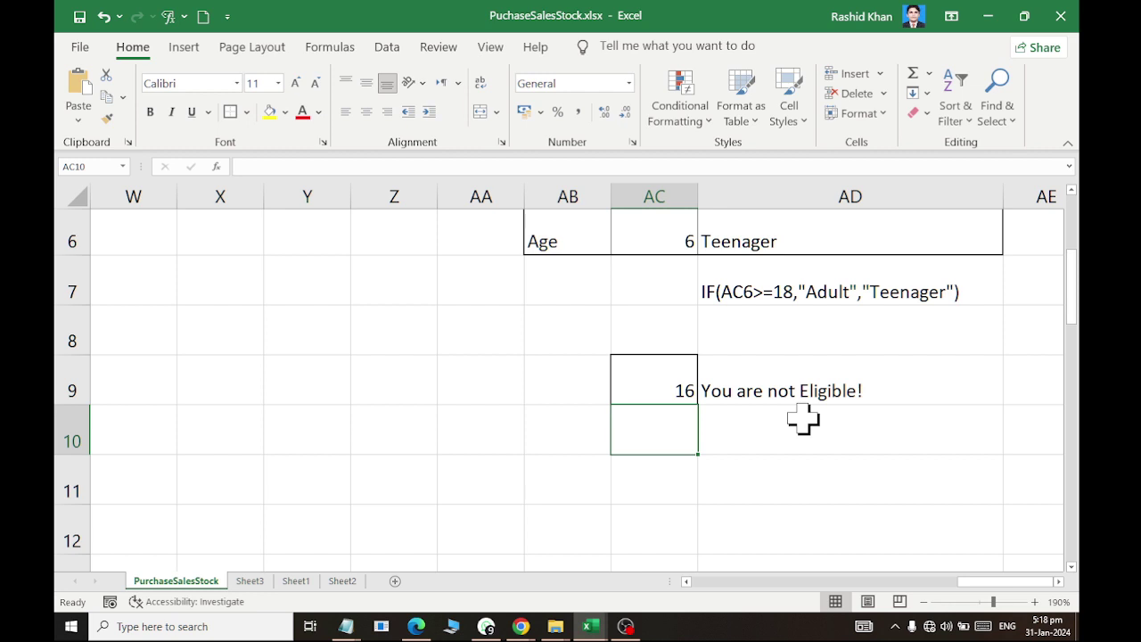
# Copy the AD9 formula text after the equals sign and paste it into AD10.
pyautogui.click(802, 387)
pyautogui.doubleClick(785, 391)
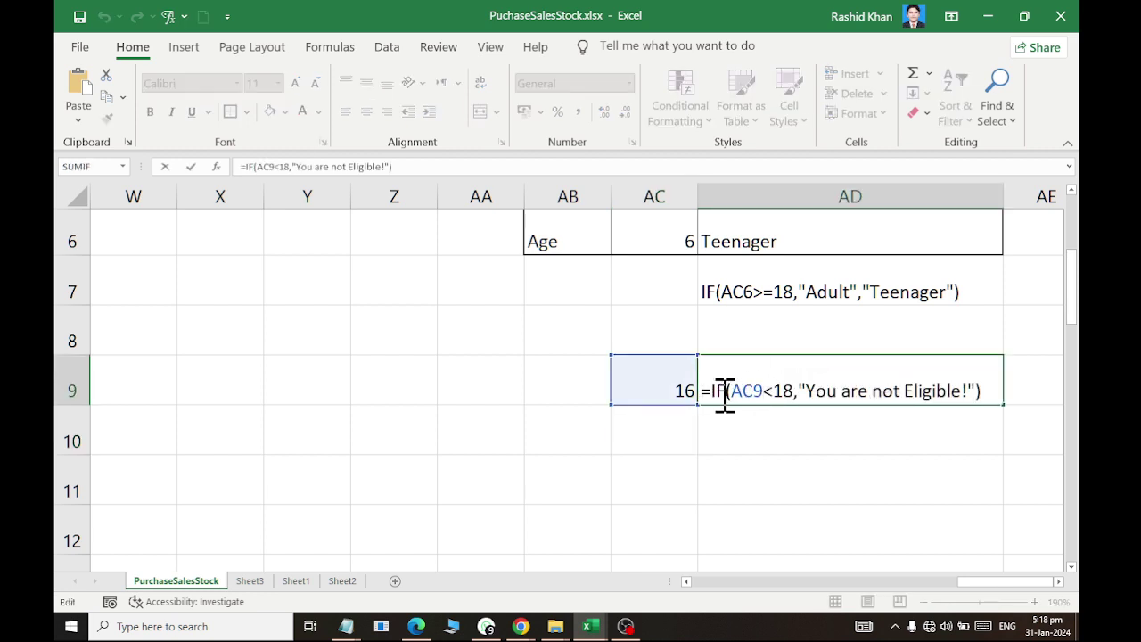
pyautogui.moveTo(715, 392); pyautogui.dragTo(981, 393)
pyautogui.hotkey('ctrl', 'c')
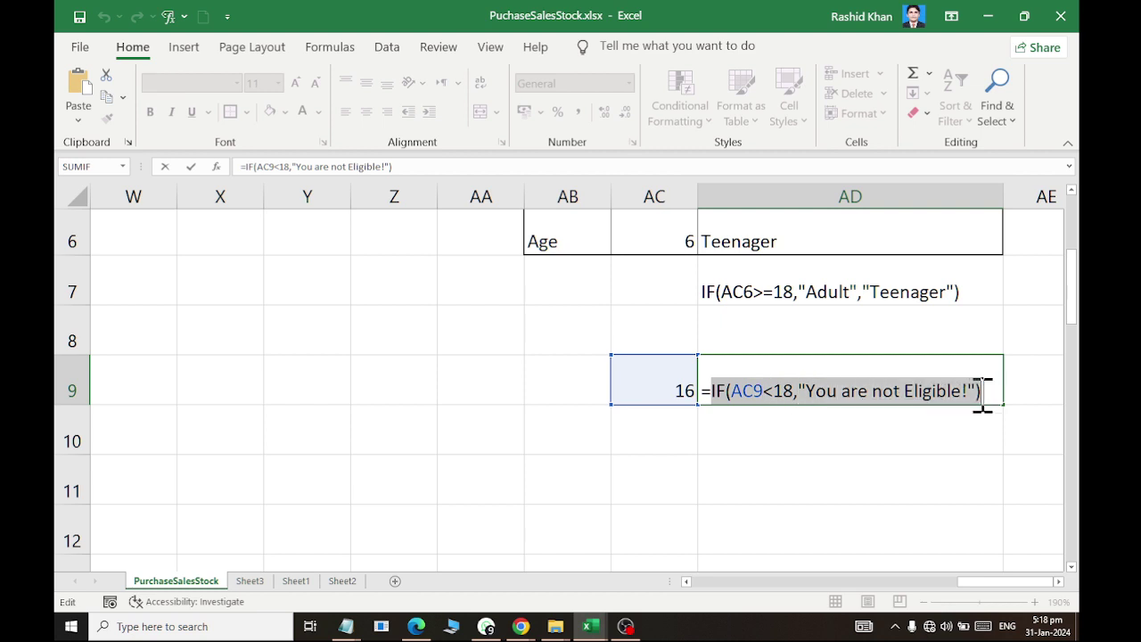
pyautogui.click(859, 437)
pyautogui.hotkey('ctrl', 'v')
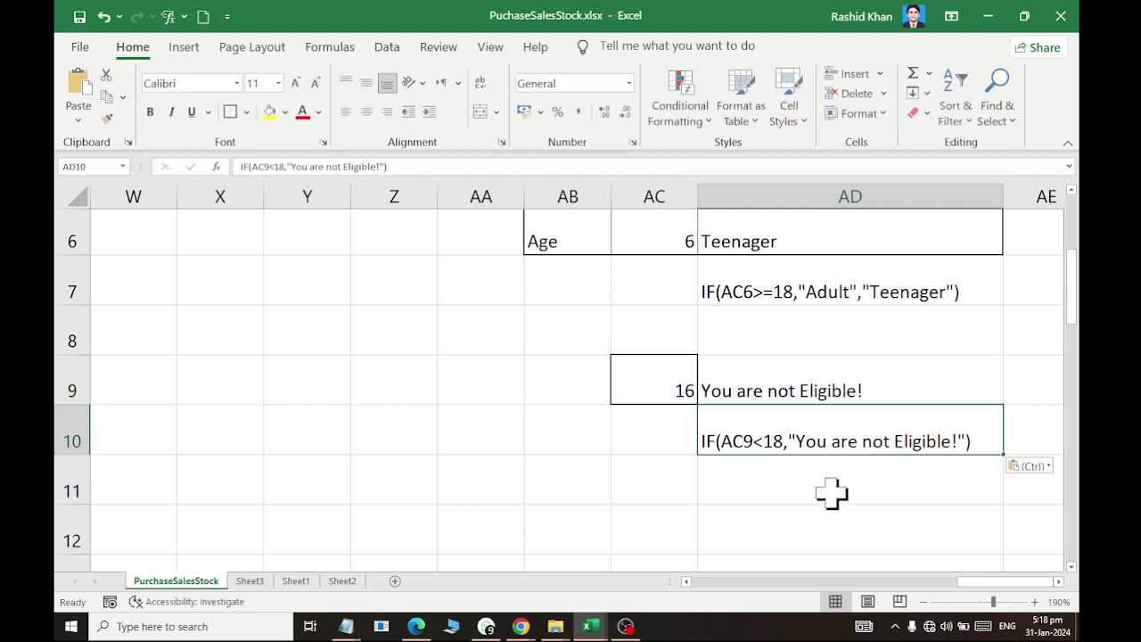
pyautogui.click(828, 492)
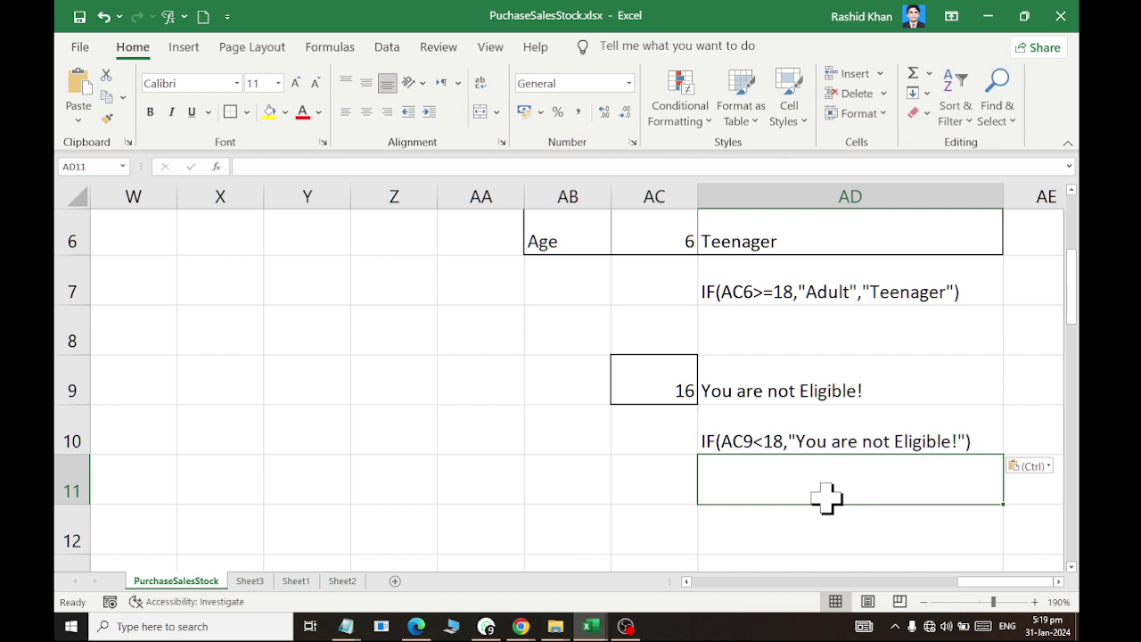
pyautogui.press('Down')
pyautogui.press('Left')
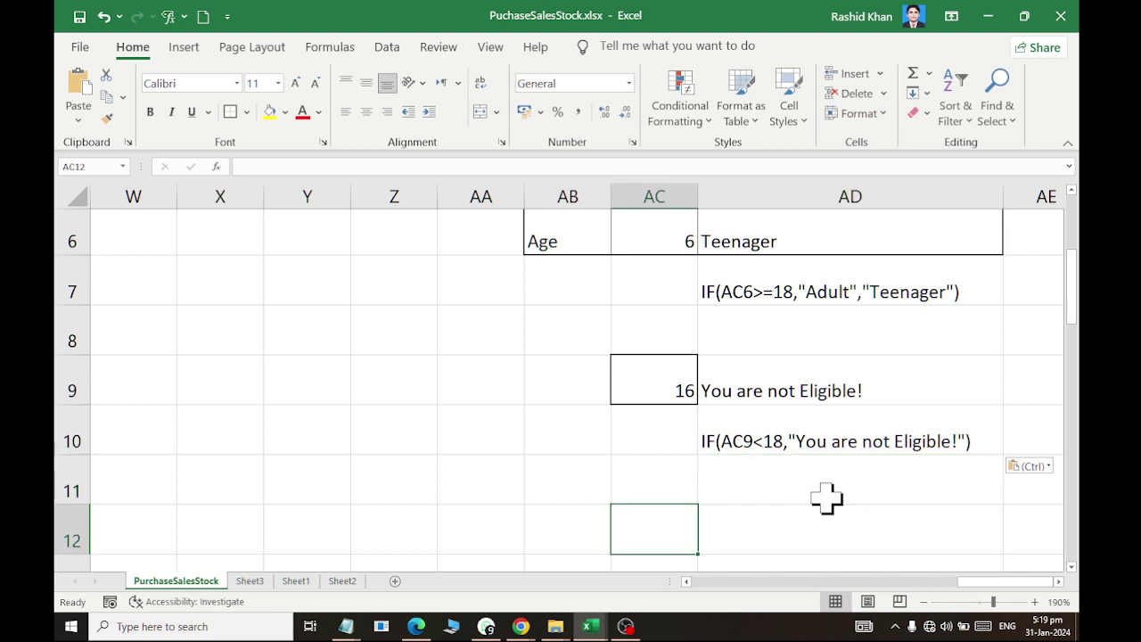
# Label AB9 and AB12 as 'Age' and select the formula cell AD12.
pyautogui.click(561, 378)
pyautogui.write('Age')
pyautogui.press('Return')
pyautogui.press('Down')
pyautogui.press('Down')
pyautogui.write('A')
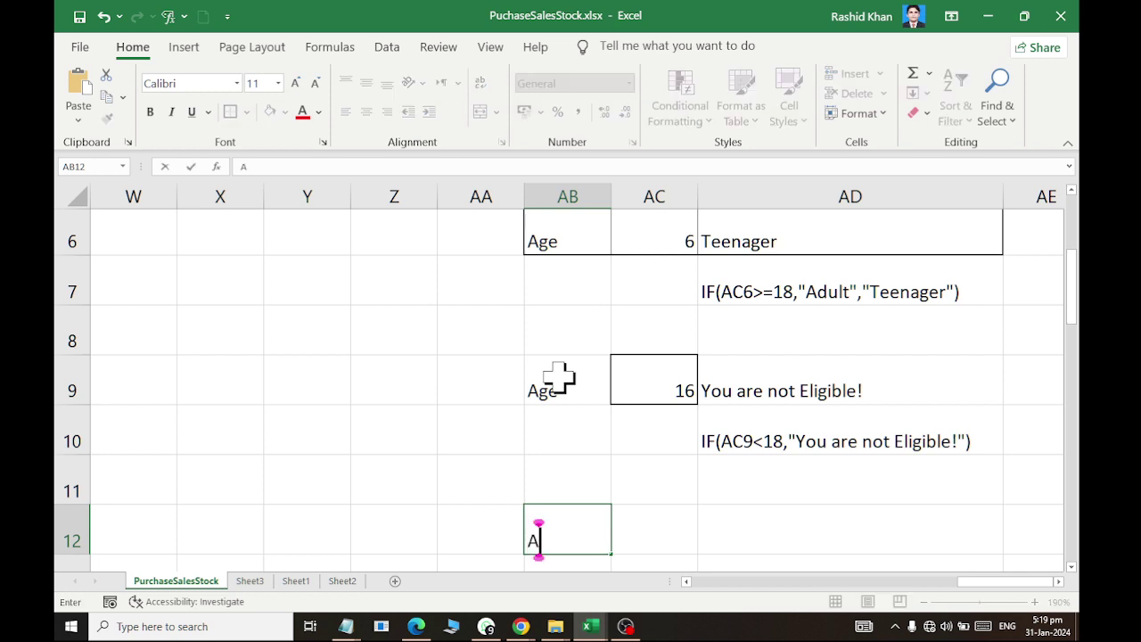
pyautogui.write('ge')
pyautogui.press('Right')
pyautogui.click(727, 544)
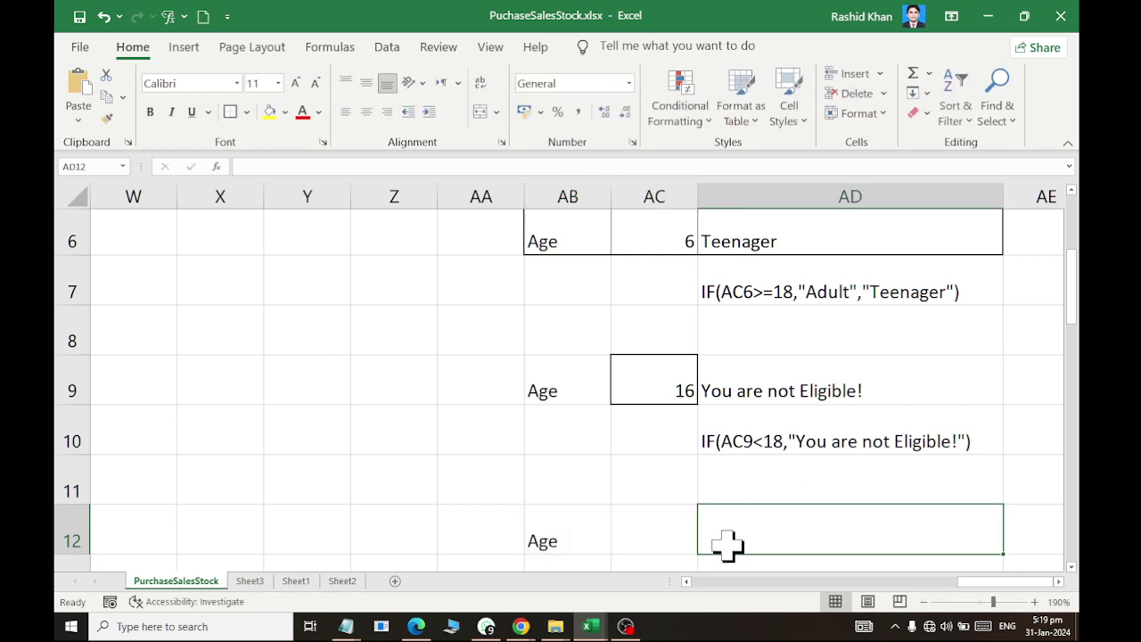
pyautogui.click(695, 519)
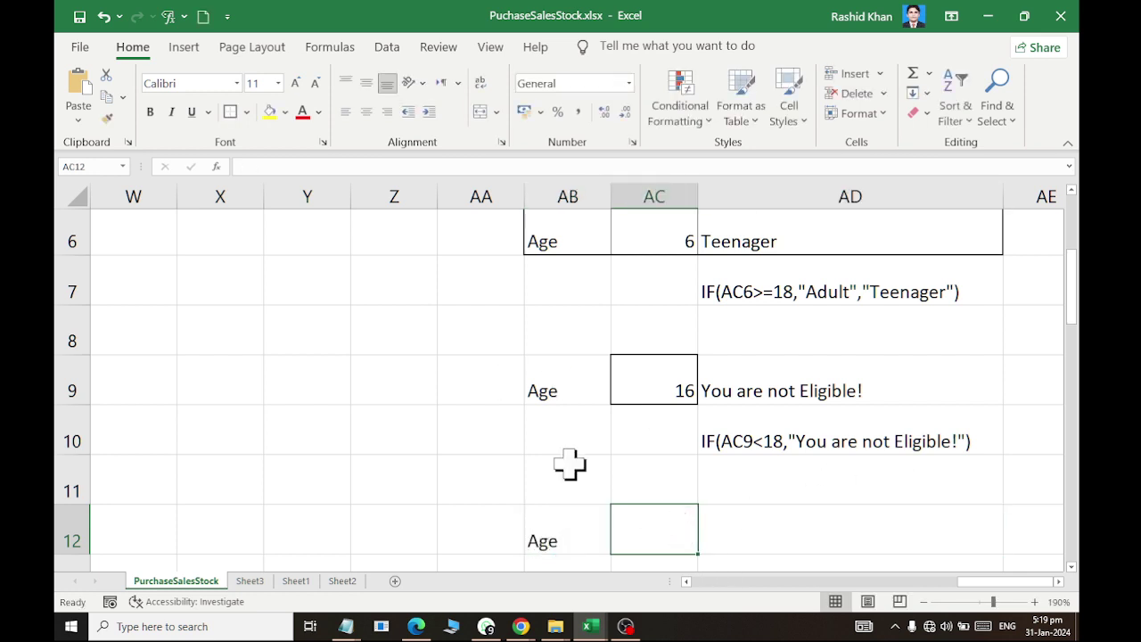
pyautogui.click(750, 510)
pyautogui.scroll(-1, 812, 517)
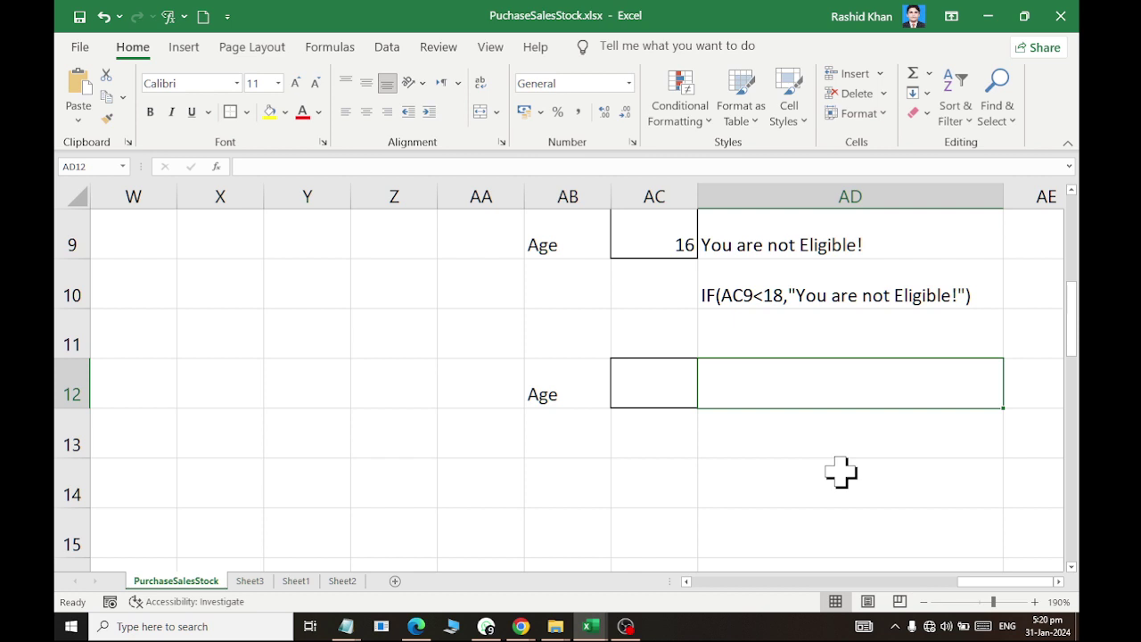
pyautogui.press('Right')
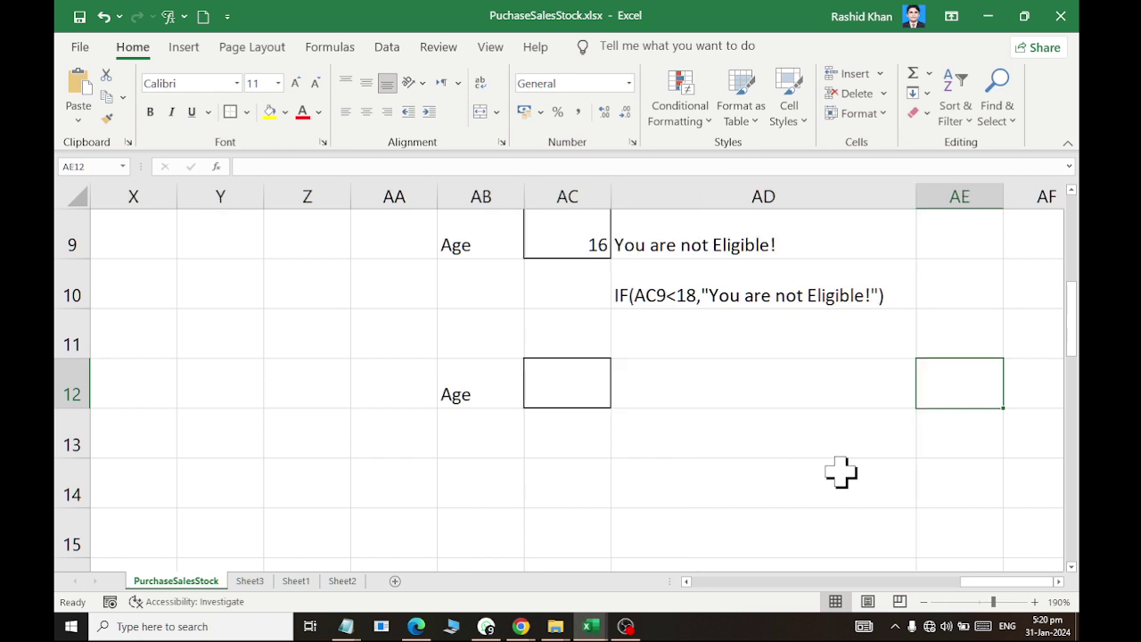
pyautogui.press('Left')
# Enter =IF(AC12>=18,"You are Adult",IF(AC12>=10,"You Are teenager",IF(AC12<10,"You are Child"))) in AD12.
pyautogui.write('=if(')
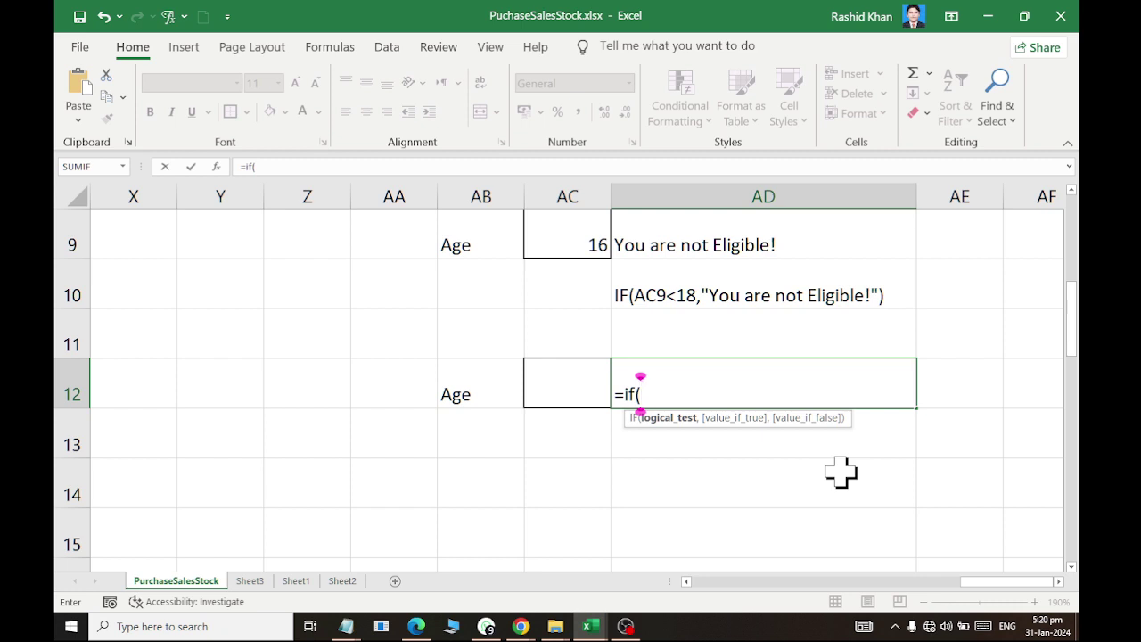
pyautogui.click(585, 380)
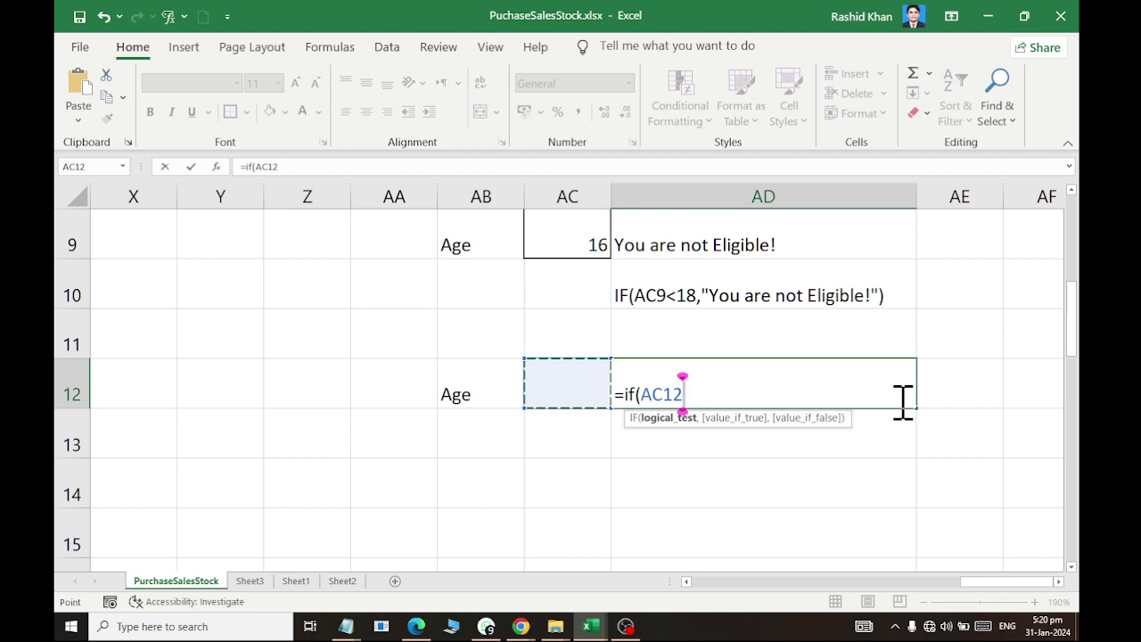
pyautogui.write('>')
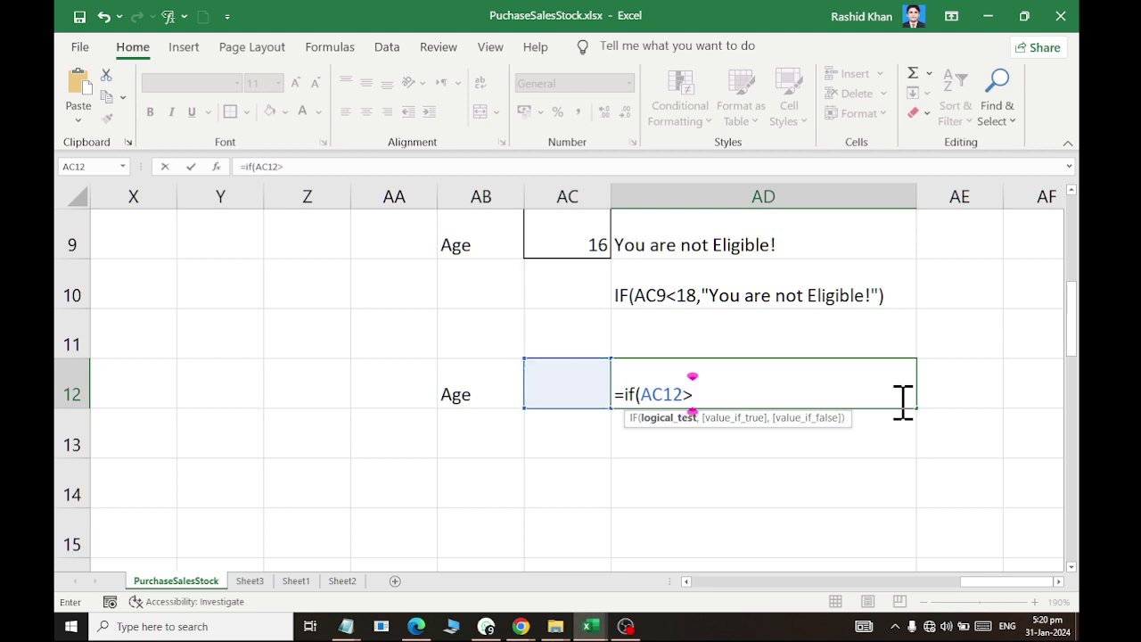
pyautogui.write('=')
pyautogui.write('18,')
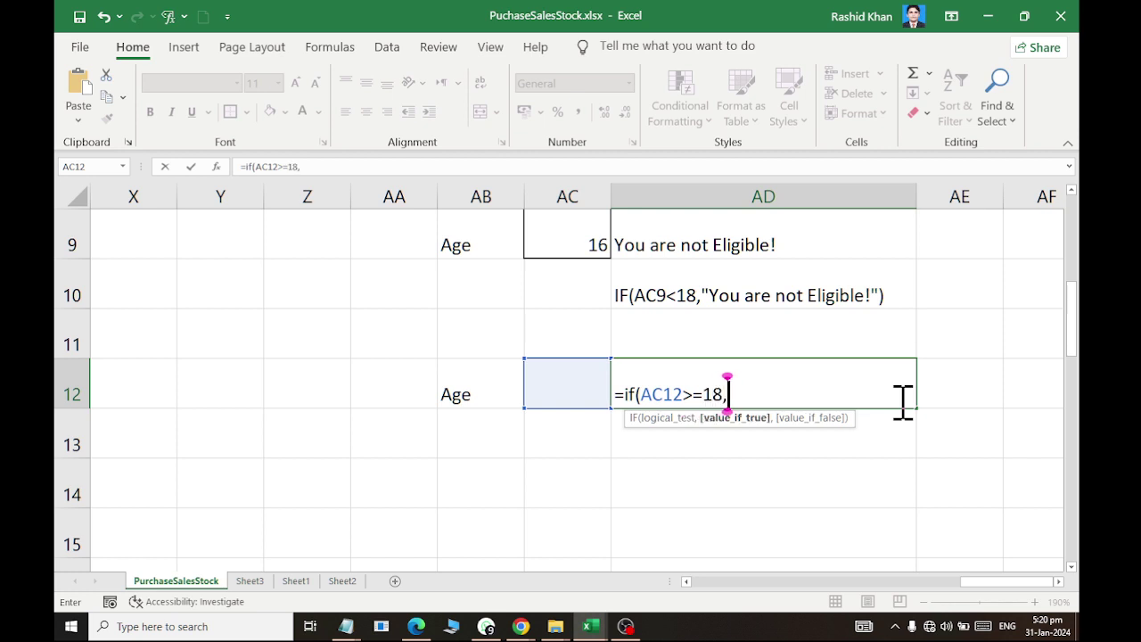
pyautogui.write('"Y')
pyautogui.write('ou are D')
pyautogui.press('BackSpace')
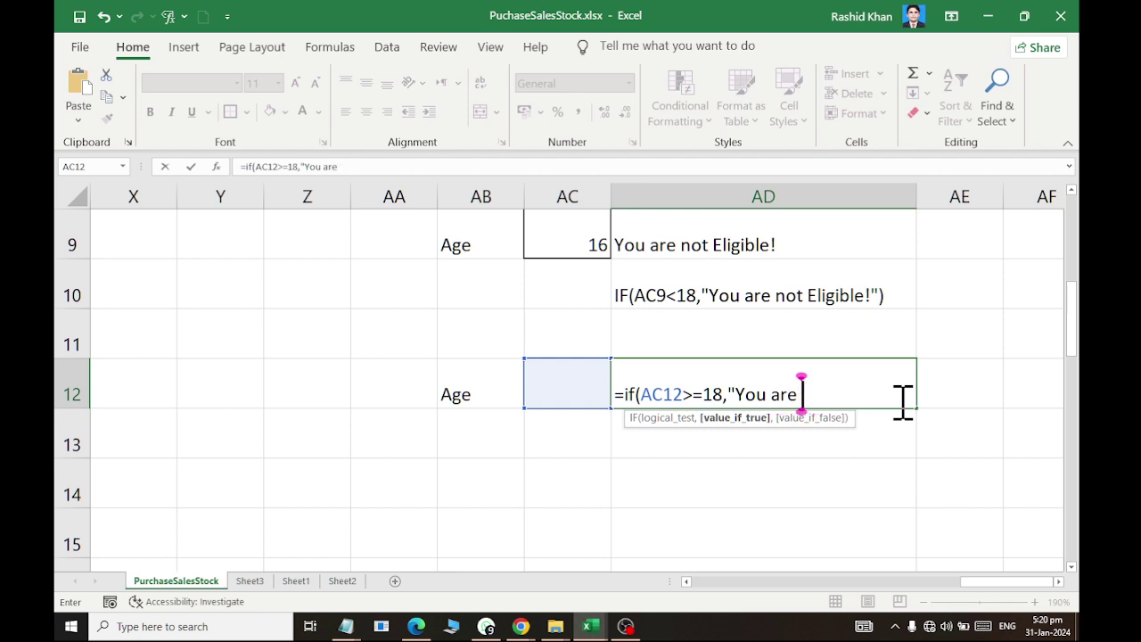
pyautogui.write('Adult')
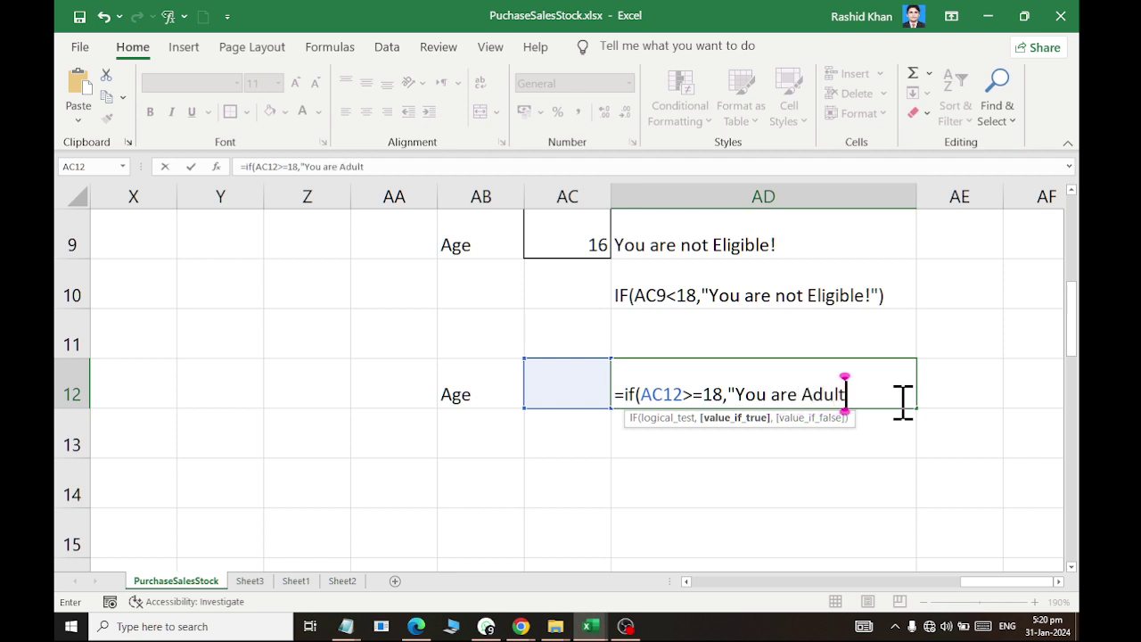
pyautogui.write('",')
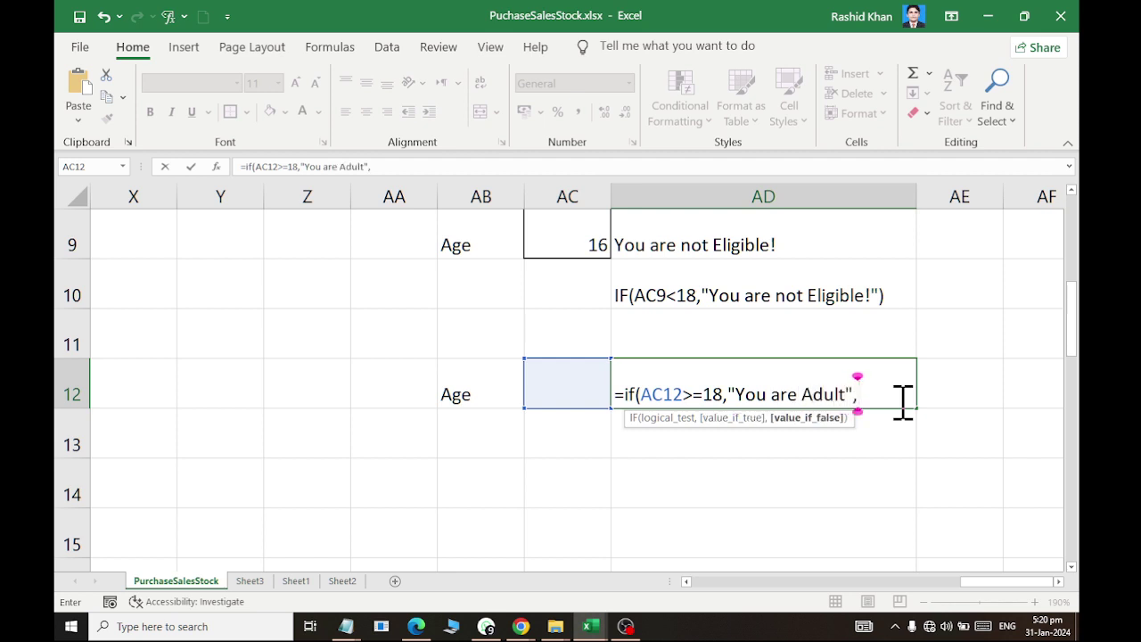
pyautogui.write('if(')
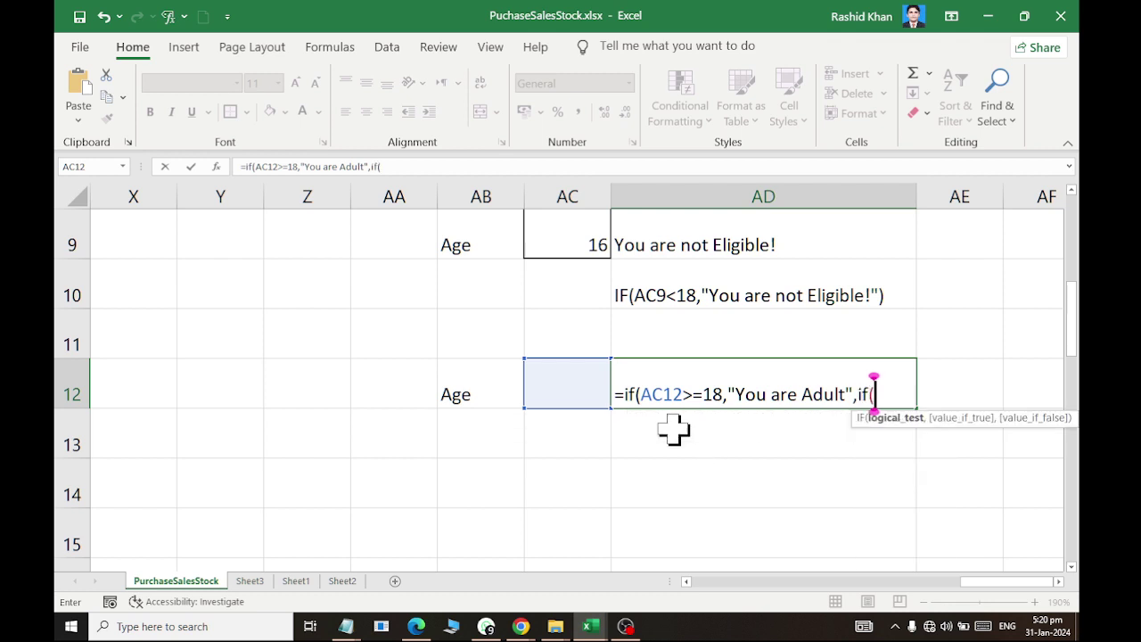
pyautogui.click(567, 375)
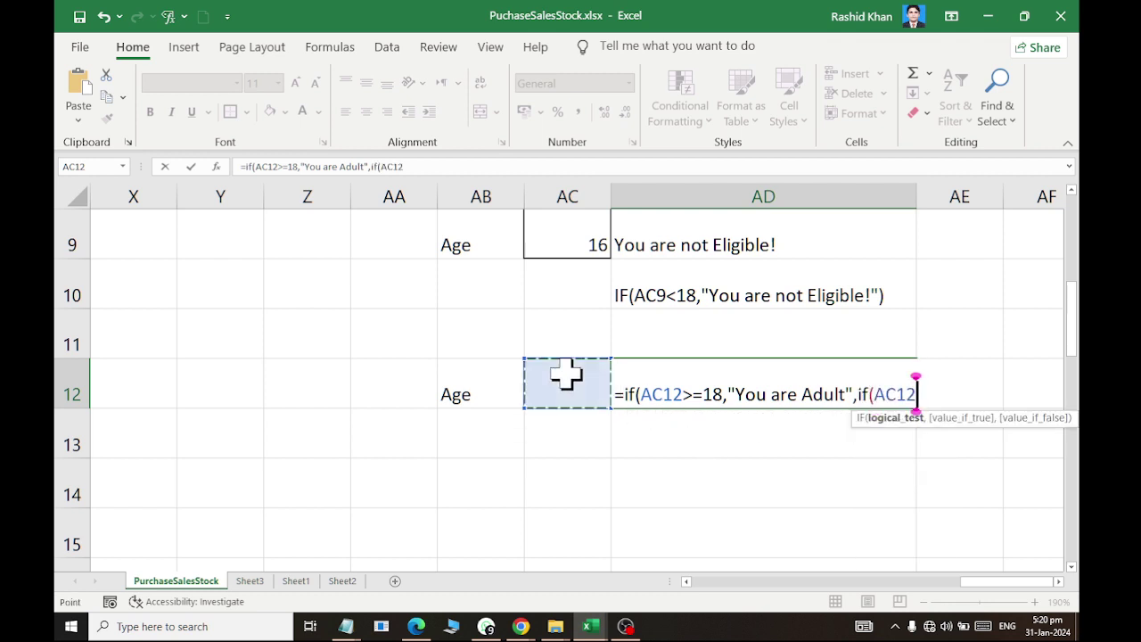
pyautogui.write('>')
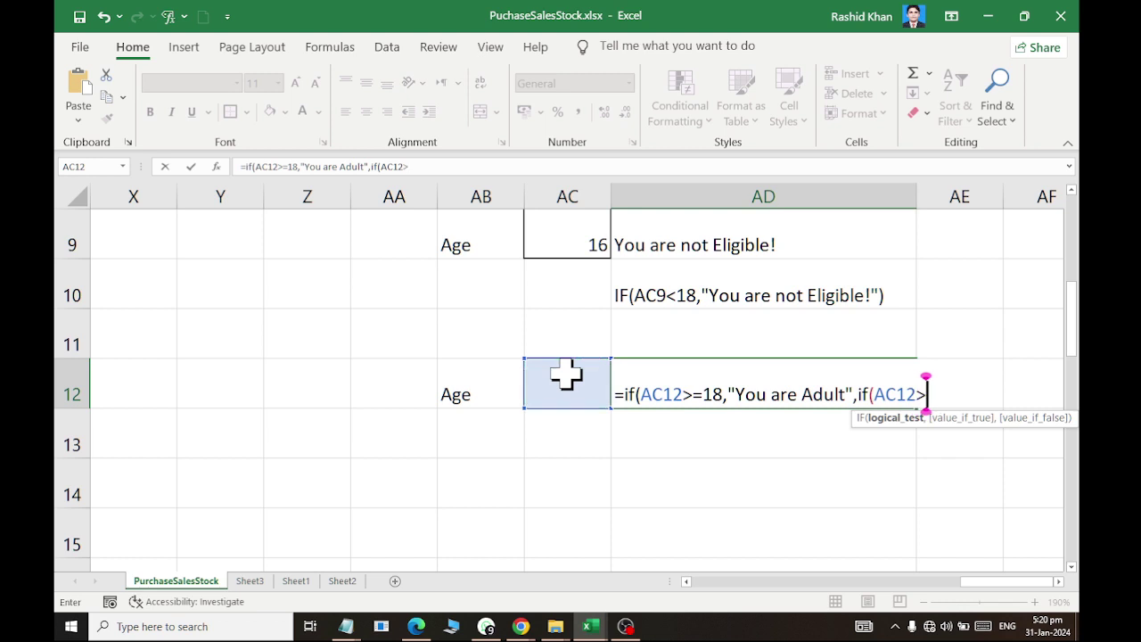
pyautogui.write('=')
pyautogui.write('10')
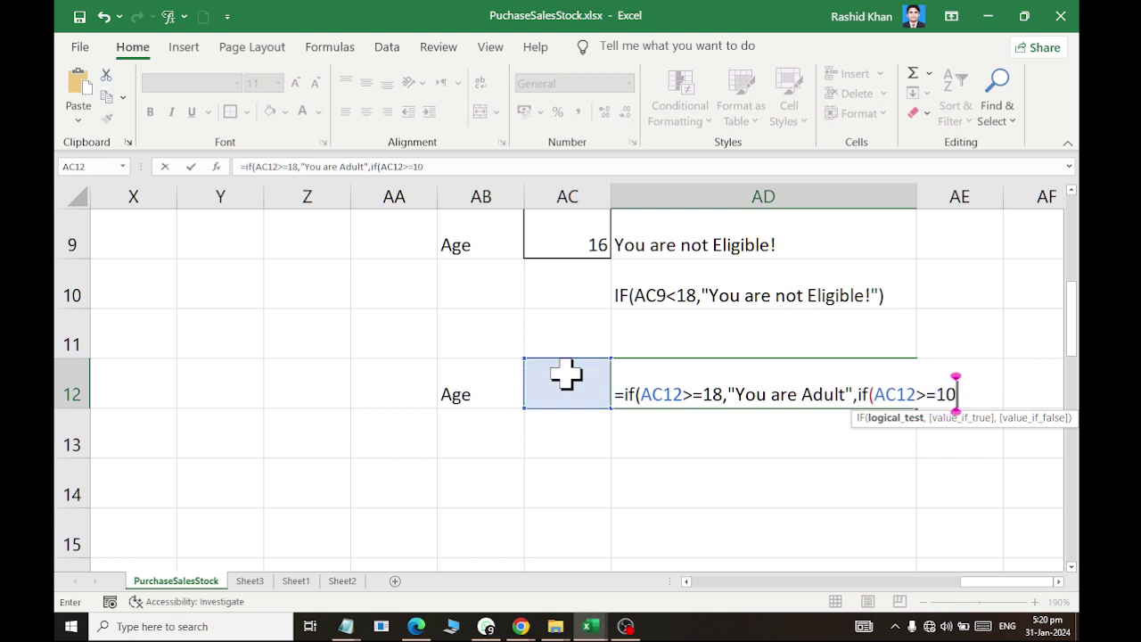
pyautogui.write(',"')
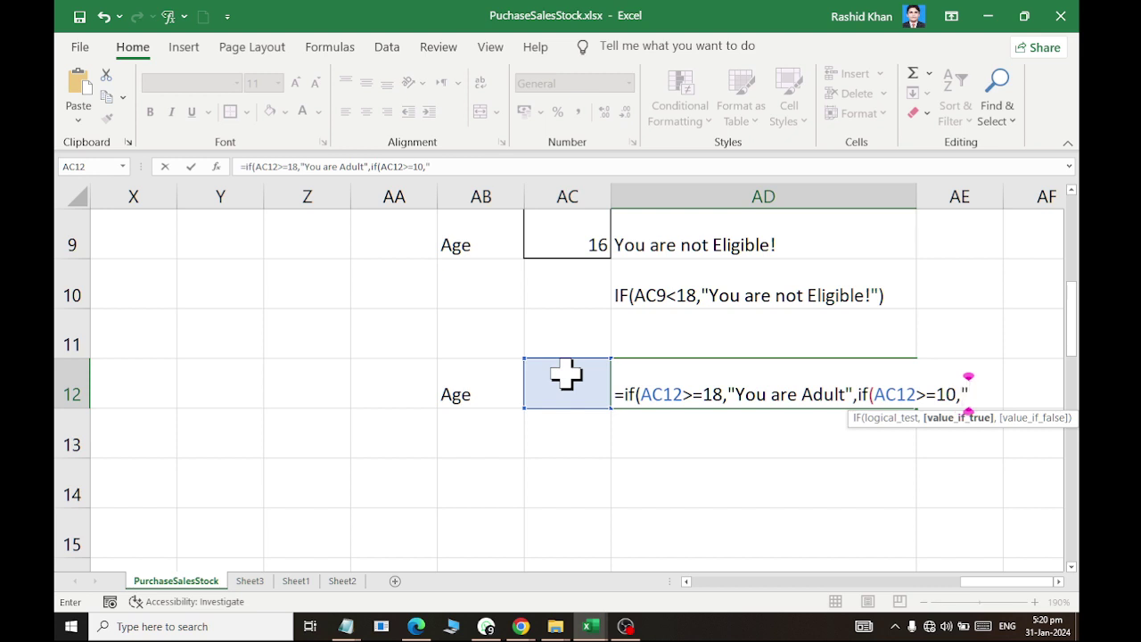
pyautogui.write('You Are')
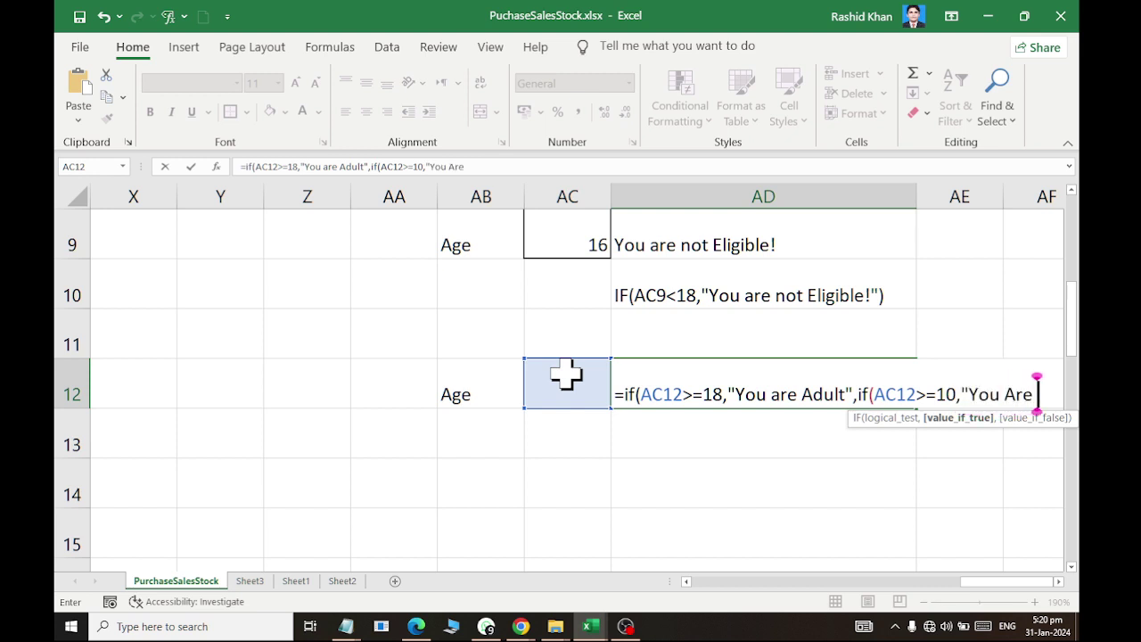
pyautogui.write(' teenager')
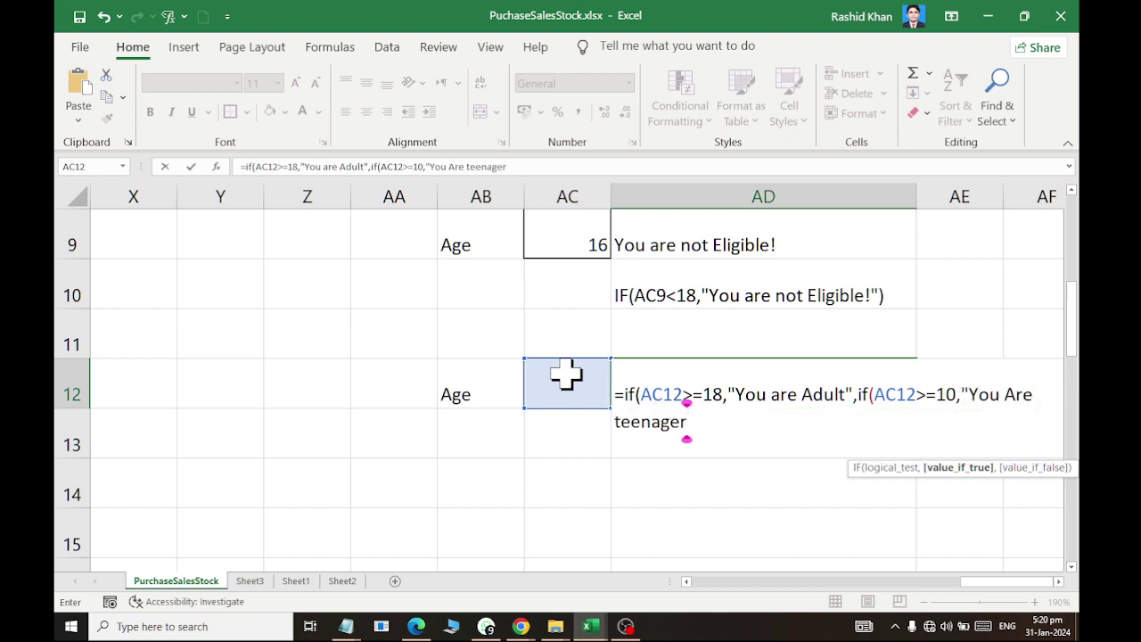
pyautogui.write('",')
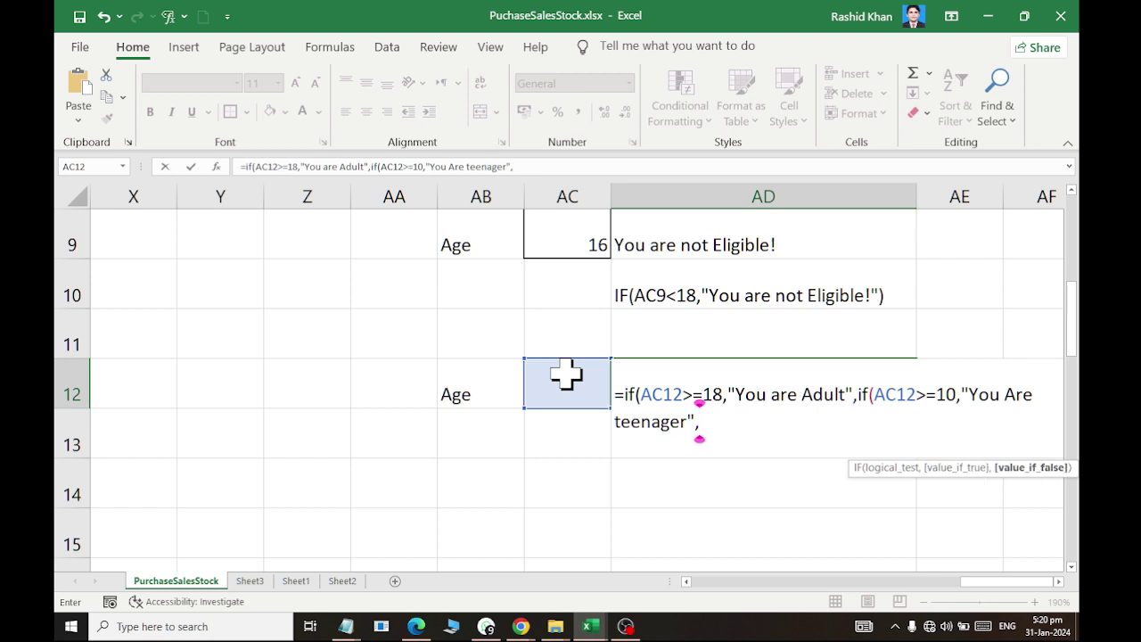
pyautogui.write('if(')
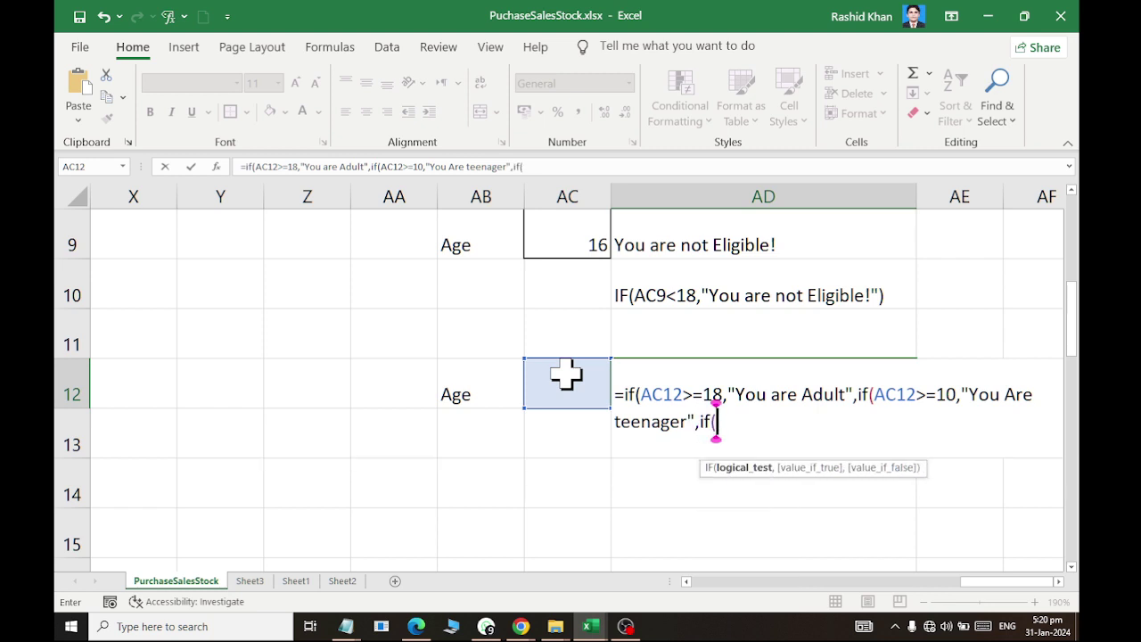
pyautogui.click(566, 375)
pyautogui.write('<')
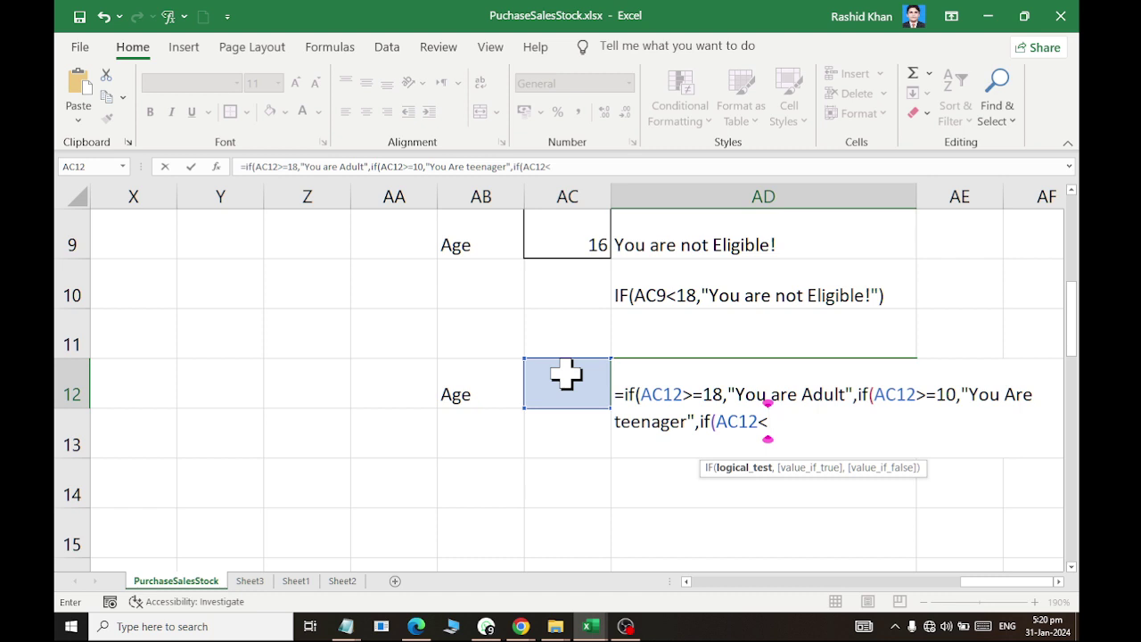
pyautogui.write('10')
pyautogui.write(',"')
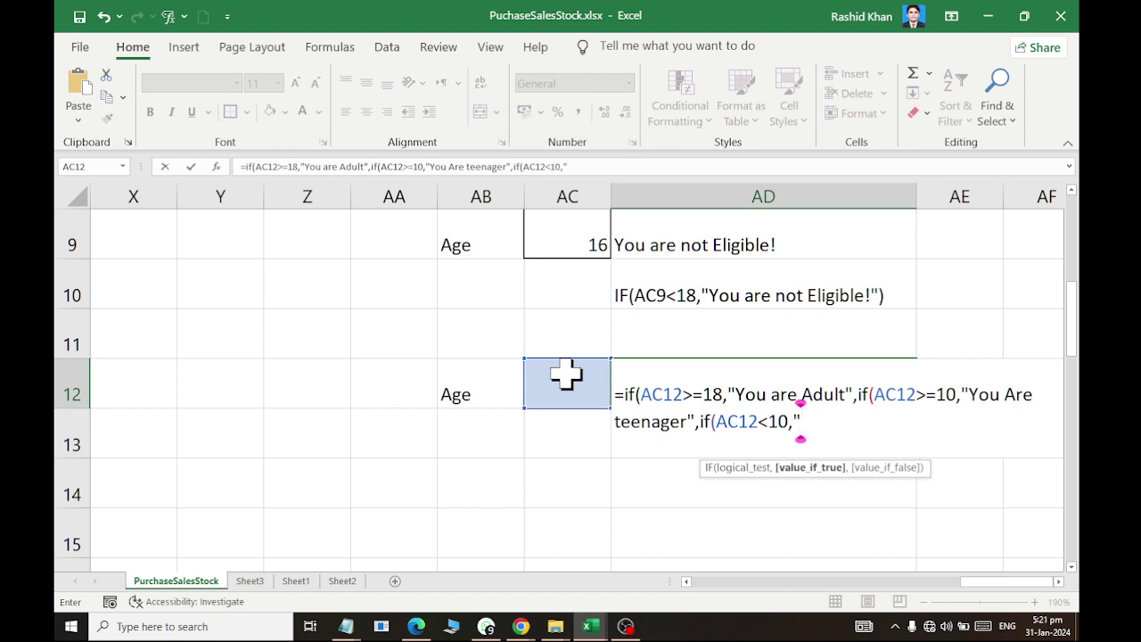
pyautogui.write('You are Chil')
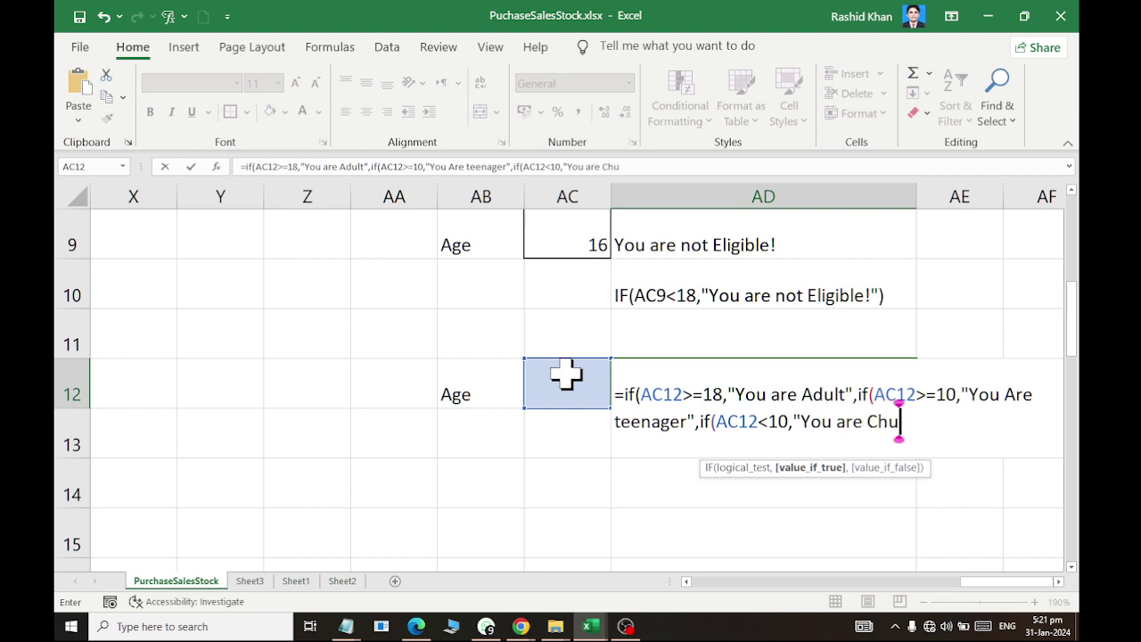
pyautogui.write('d")')
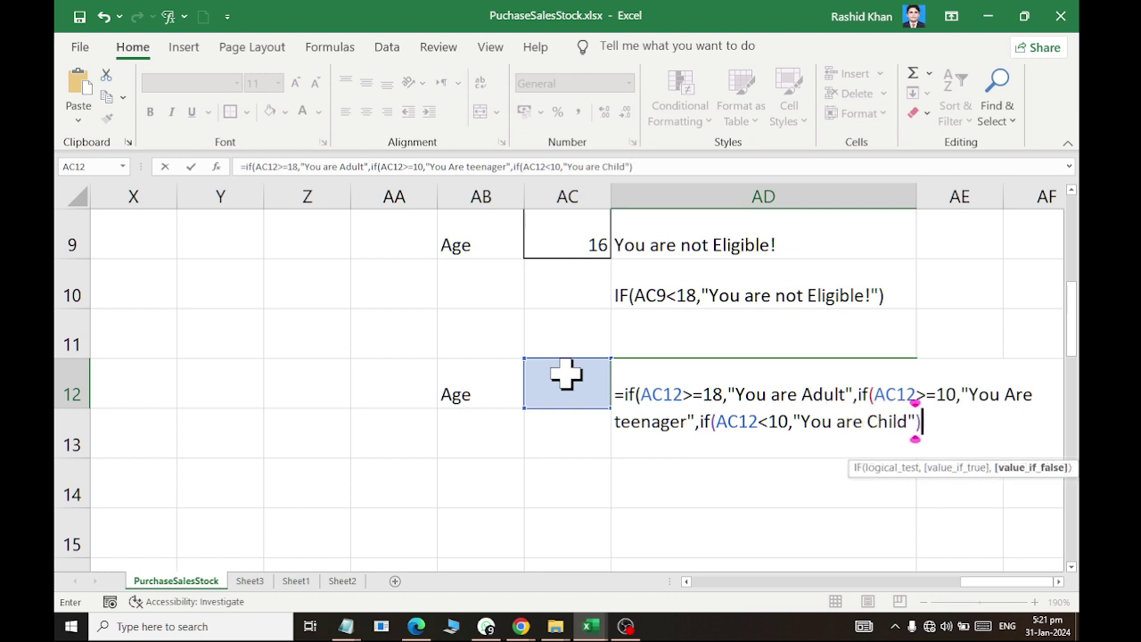
pyautogui.write(')')
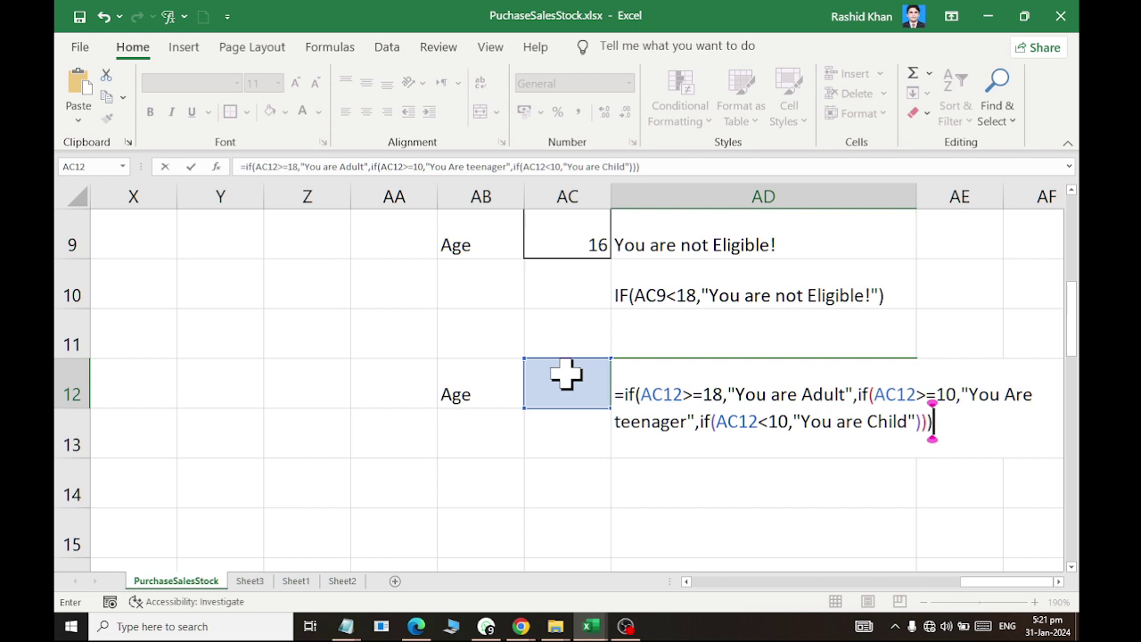
pyautogui.press('Return')
# Enter test ages 9 and then 10 in AC12.
pyautogui.press('Up')
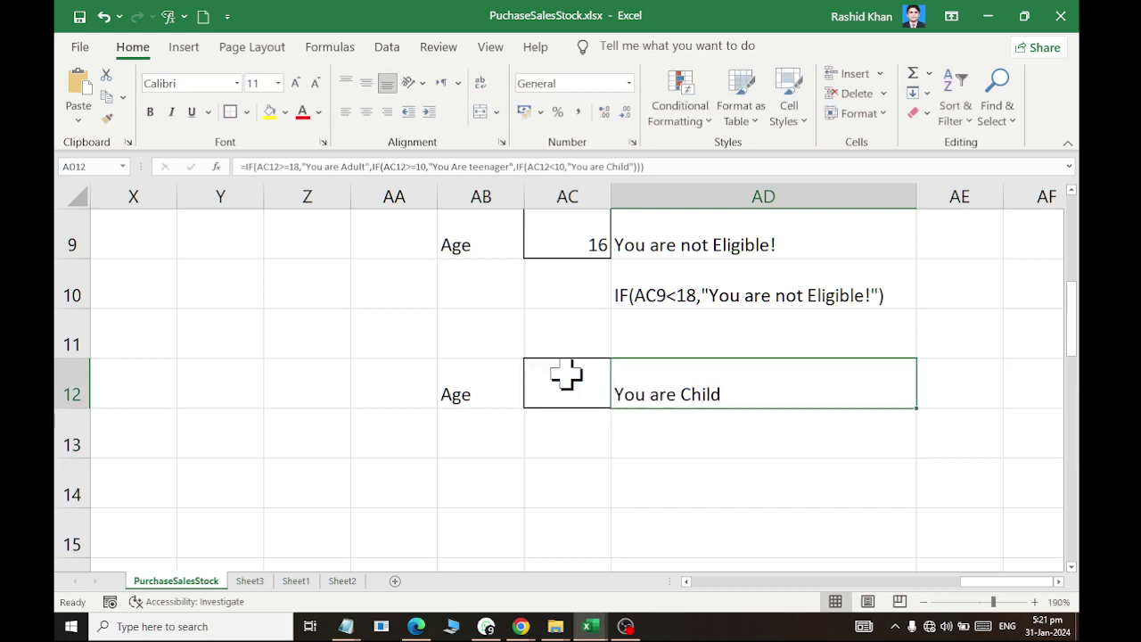
pyautogui.click(566, 376)
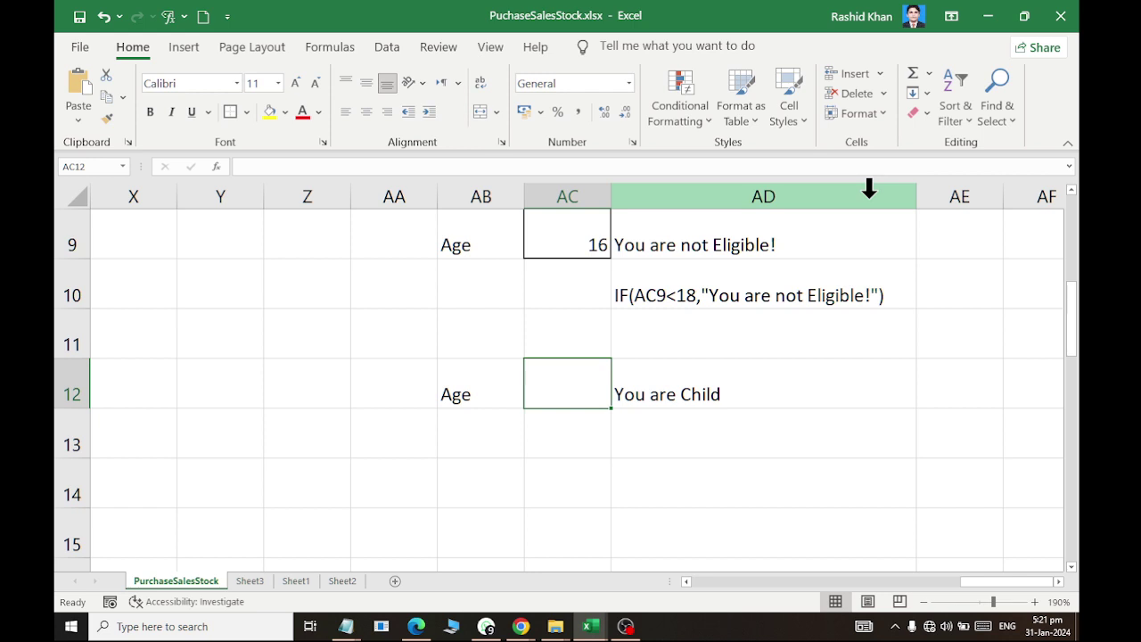
pyautogui.write('9')
pyautogui.press('Return')
pyautogui.press('Up')
pyautogui.write('10')
pyautogui.press('Return')
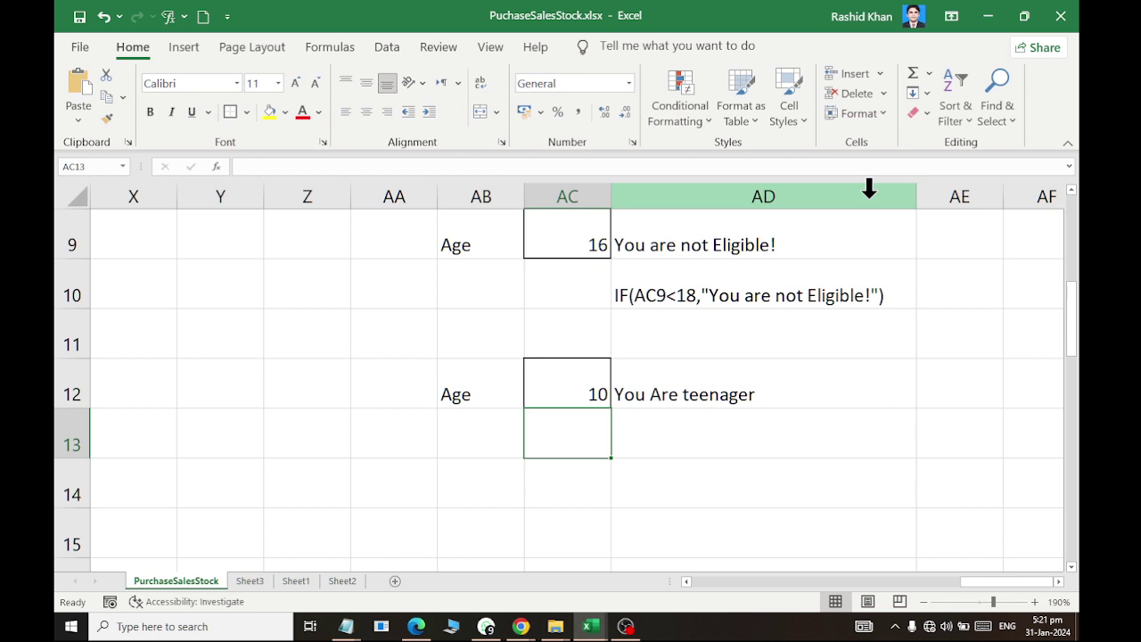
# Change AD12's child and teenager thresholds from 10 to 11.
pyautogui.press('Right')
pyautogui.press('Up')
pyautogui.press('F2')
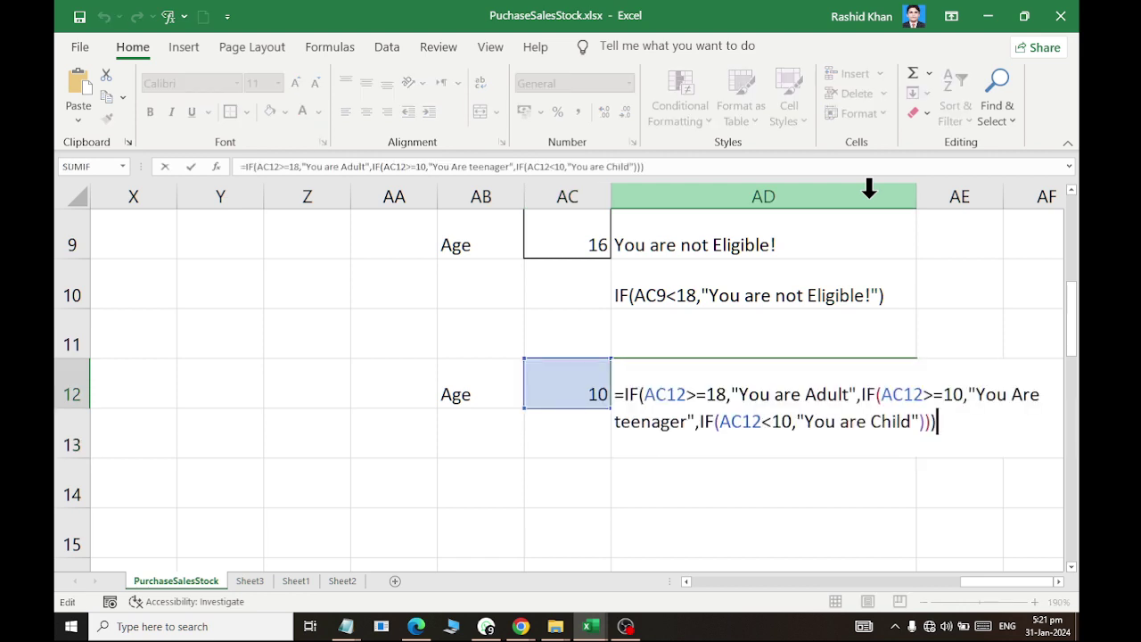
pyautogui.press('Left')
pyautogui.press('Left')
pyautogui.press('Left')
pyautogui.press('Left')
pyautogui.press('Left')
pyautogui.press('Left')
pyautogui.press('Left')
pyautogui.press('Left')
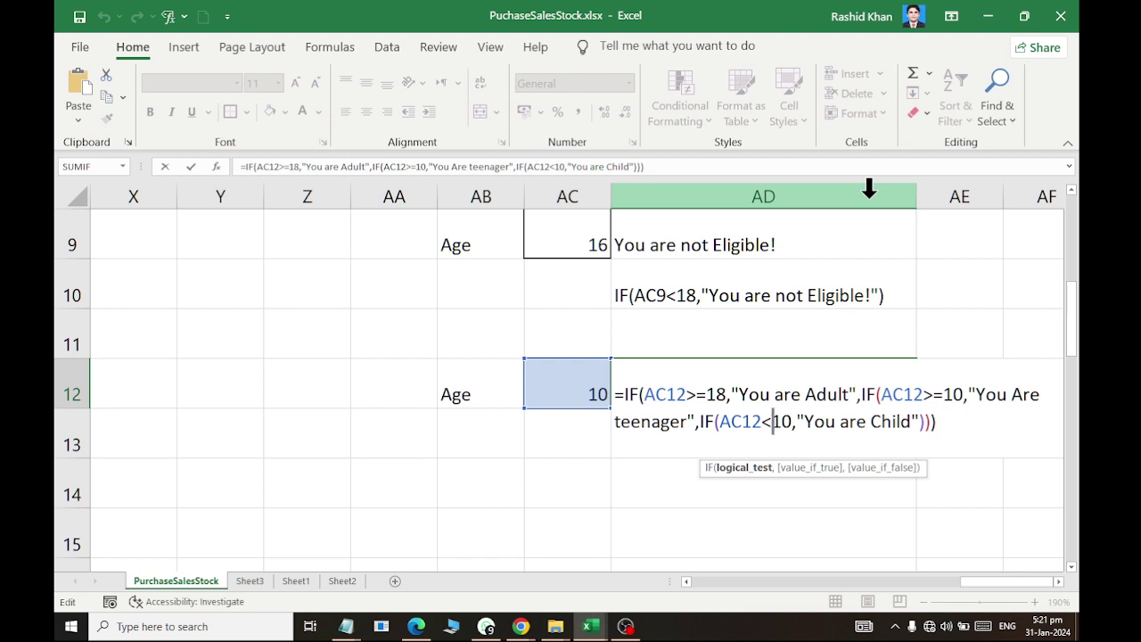
pyautogui.press('Right')
pyautogui.press('BackSpace')
pyautogui.write('1')
pyautogui.press('Up')
pyautogui.press('Right')
pyautogui.press('Right')
pyautogui.press('Right')
pyautogui.press('Right')
pyautogui.press('Right')
pyautogui.press('Right')
pyautogui.press('Right')
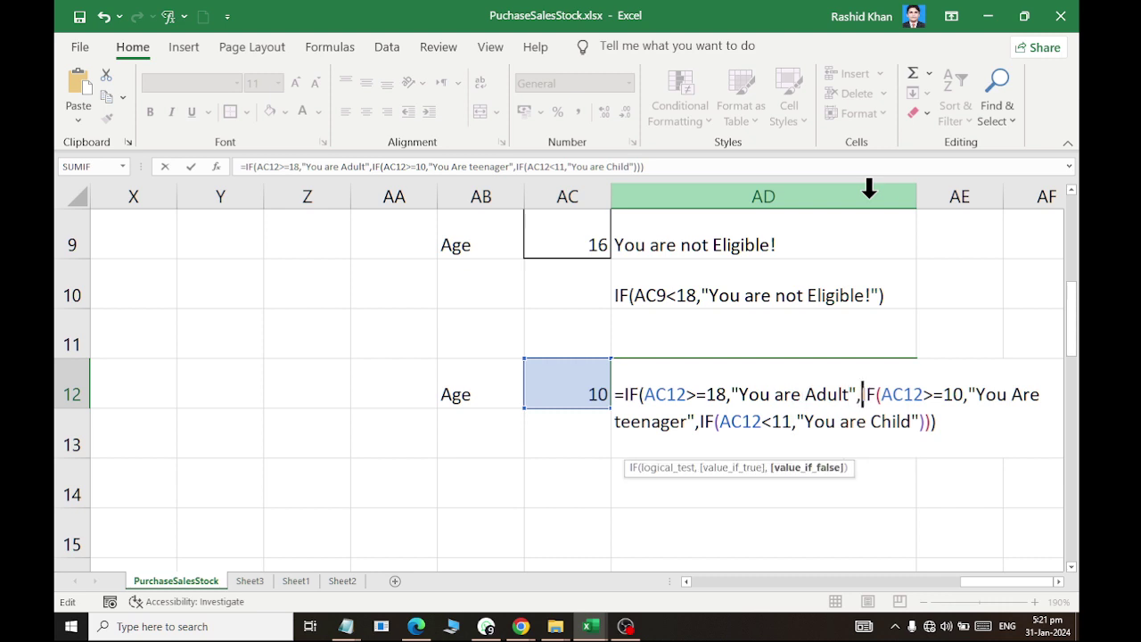
pyautogui.press('Right')
pyautogui.press('Right')
pyautogui.press('Right')
pyautogui.press('Right')
pyautogui.press('Right')
pyautogui.press('Right')
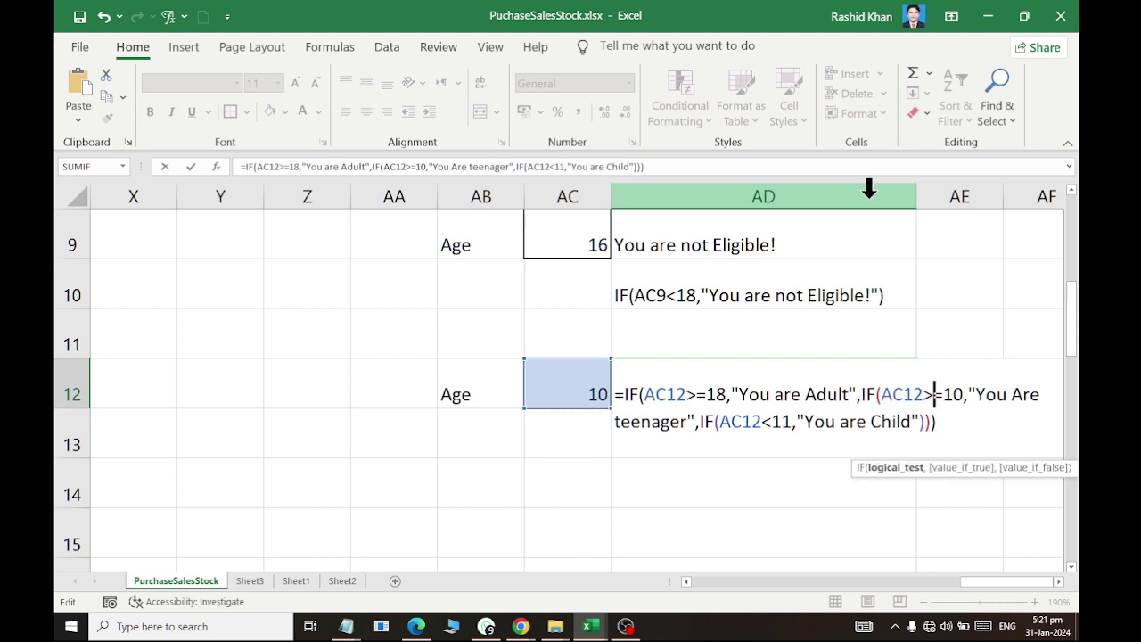
pyautogui.press('Right')
pyautogui.press('Right')
pyautogui.press('Right')
pyautogui.press('BackSpace')
pyautogui.write('1')
pyautogui.press('Return')
pyautogui.press('Up')
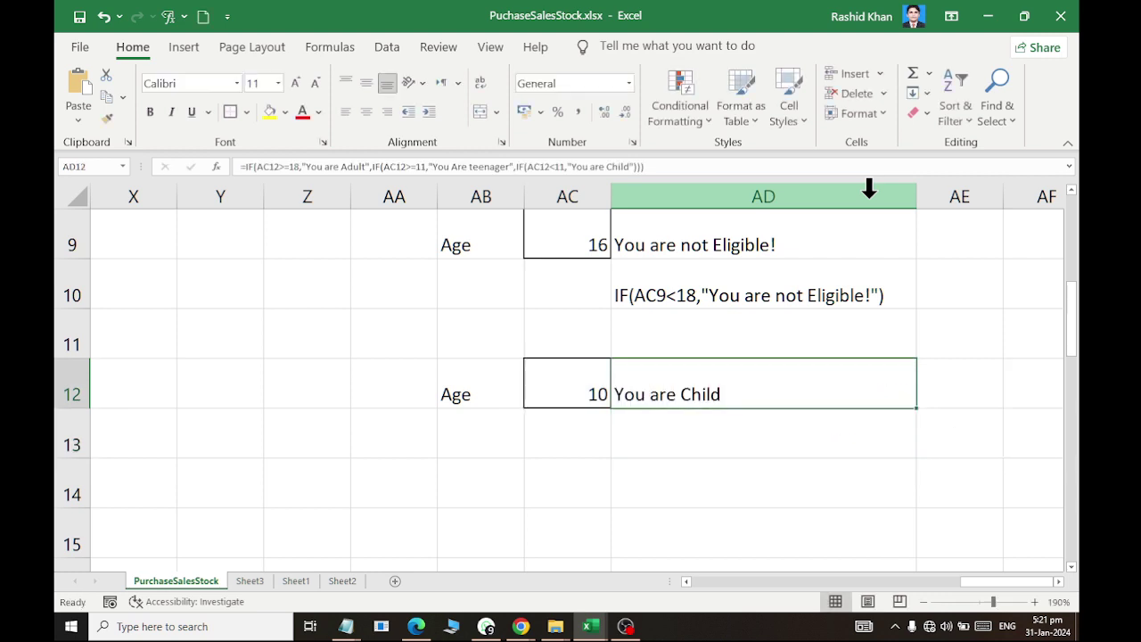
# Test ages 2 through 7 in AC12, cancelling a stray entry in AC10.
pyautogui.press('Left')
pyautogui.press('F2')
pyautogui.press('BackSpace')
pyautogui.press('BackSpace')
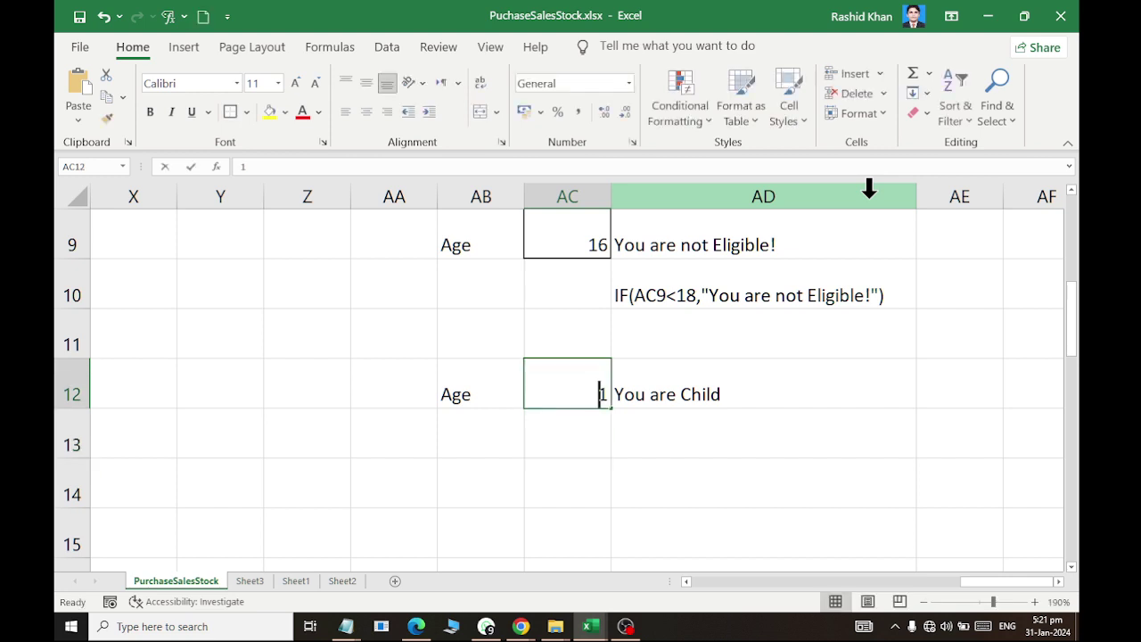
pyautogui.write('2')
pyautogui.press('Return')
pyautogui.press('Up')
pyautogui.write('3')
pyautogui.press('Return')
pyautogui.press('Up')
pyautogui.press('Down')
pyautogui.write('4')
pyautogui.press('Up')
pyautogui.press('Up')
pyautogui.press('Down')
pyautogui.write('4')
pyautogui.press('Return')
pyautogui.press('Up')
pyautogui.write('5')
pyautogui.press('Return')
pyautogui.press('Up')
pyautogui.write('6')
pyautogui.press('Up')
pyautogui.press('Up')
pyautogui.write('7')
pyautogui.press('Escape')
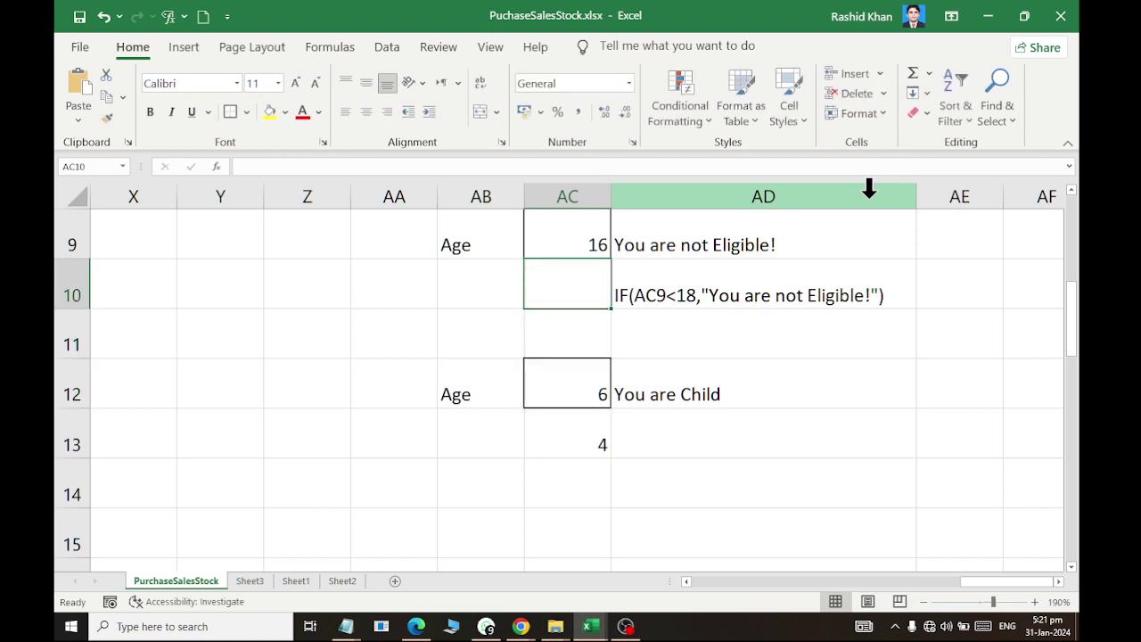
pyautogui.press('Down')
pyautogui.press('Down')
pyautogui.write('7')
pyautogui.press('Return')
# Test ages 10 through 17 in AC12 and watch AD12's result.
pyautogui.press('Up')
pyautogui.write('10')
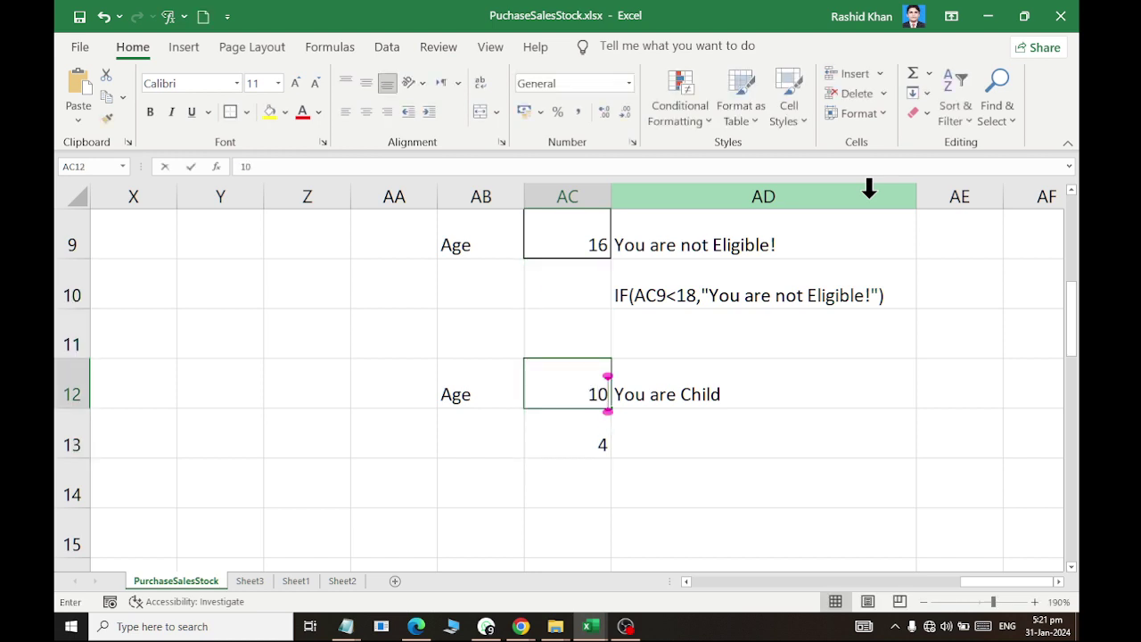
pyautogui.press('Return')
pyautogui.press('Up')
pyautogui.write('1')
pyautogui.write('1')
pyautogui.press('Return')
pyautogui.press('Up')
pyautogui.write('12')
pyautogui.press('Return')
pyautogui.press('Up')
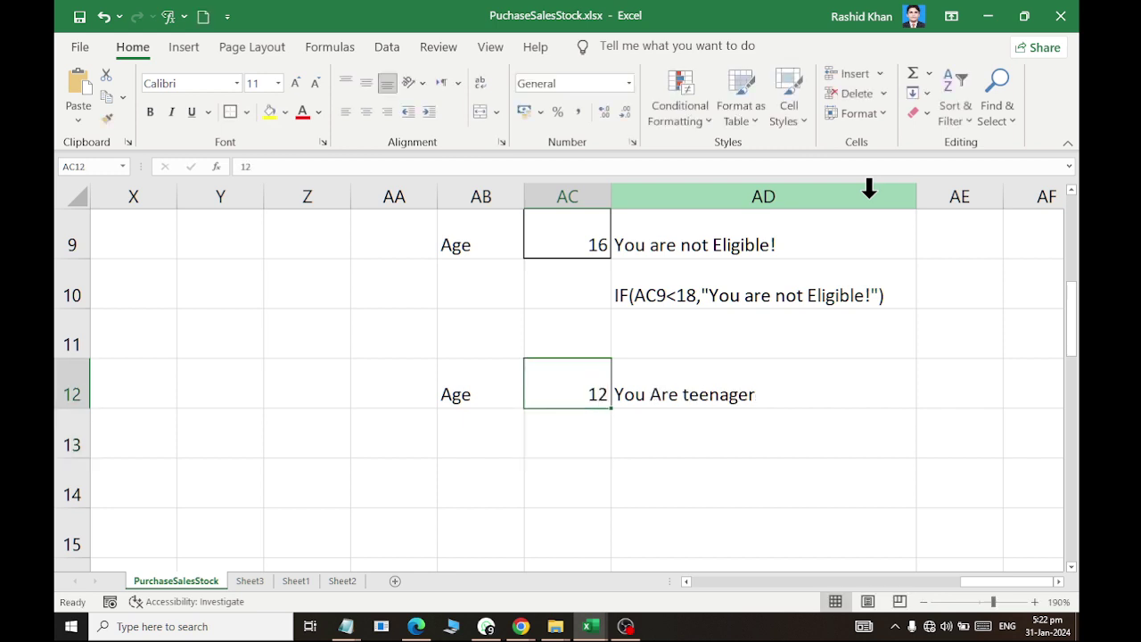
pyautogui.write('13')
pyautogui.press('Return')
pyautogui.press('Up')
pyautogui.write('1')
pyautogui.write('4')
pyautogui.press('Return')
pyautogui.press('Up')
pyautogui.write('1')
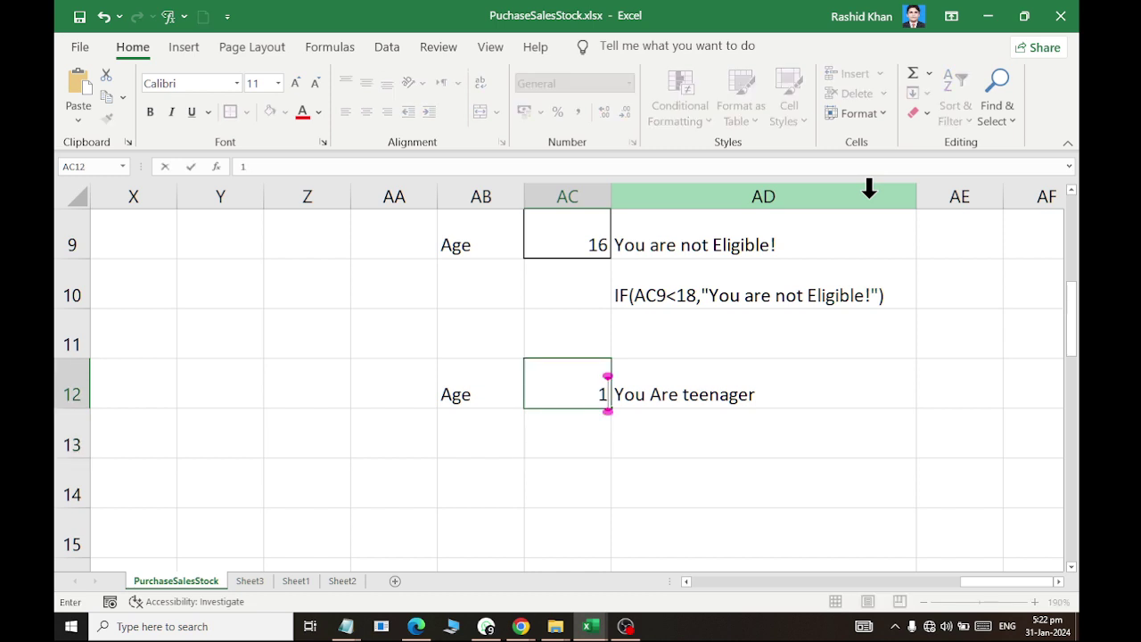
pyautogui.write('5')
pyautogui.press('Return')
pyautogui.press('Up')
pyautogui.write('16')
pyautogui.press('Return')
# Test ages 18, 2 and 22, finishing with 25 in AC12.
pyautogui.press('Up')
pyautogui.write('17')
pyautogui.press('Return')
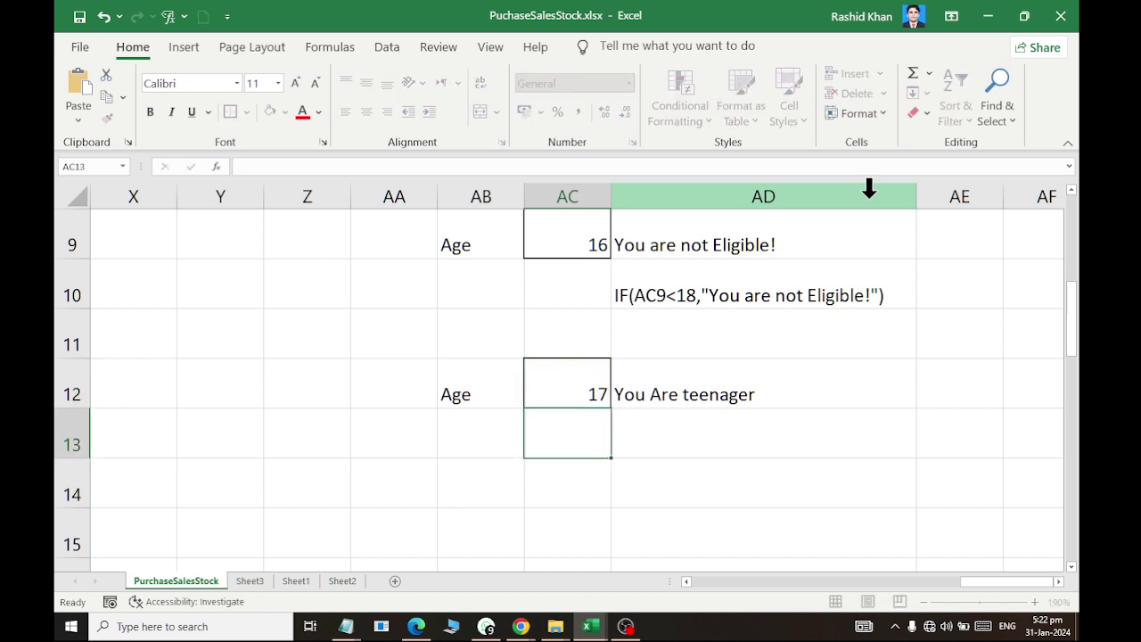
pyautogui.press('Up')
pyautogui.write('18')
pyautogui.press('Return')
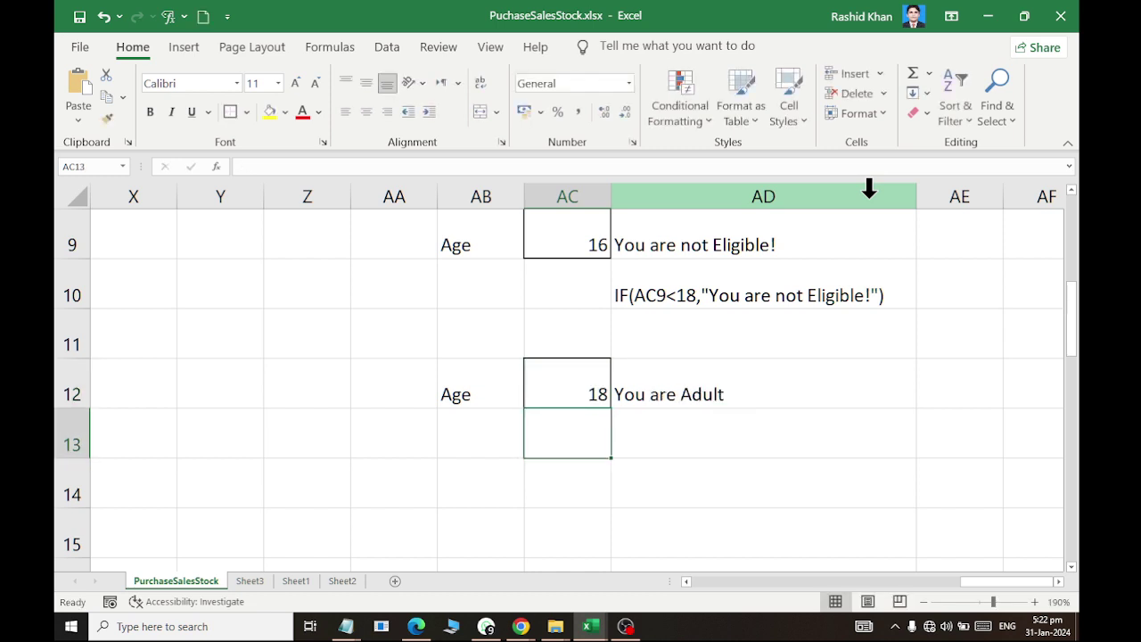
pyautogui.press('Up')
pyautogui.write('2')
pyautogui.press('Return')
pyautogui.press('Up')
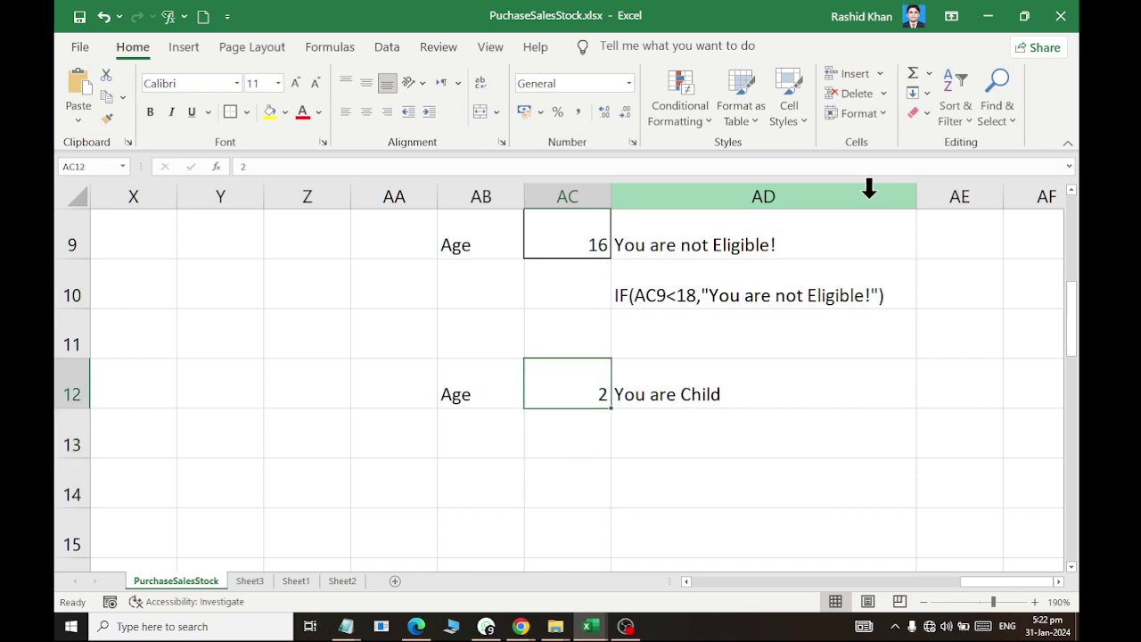
pyautogui.write('22')
pyautogui.press('Return')
pyautogui.press('Up')
pyautogui.write('25')
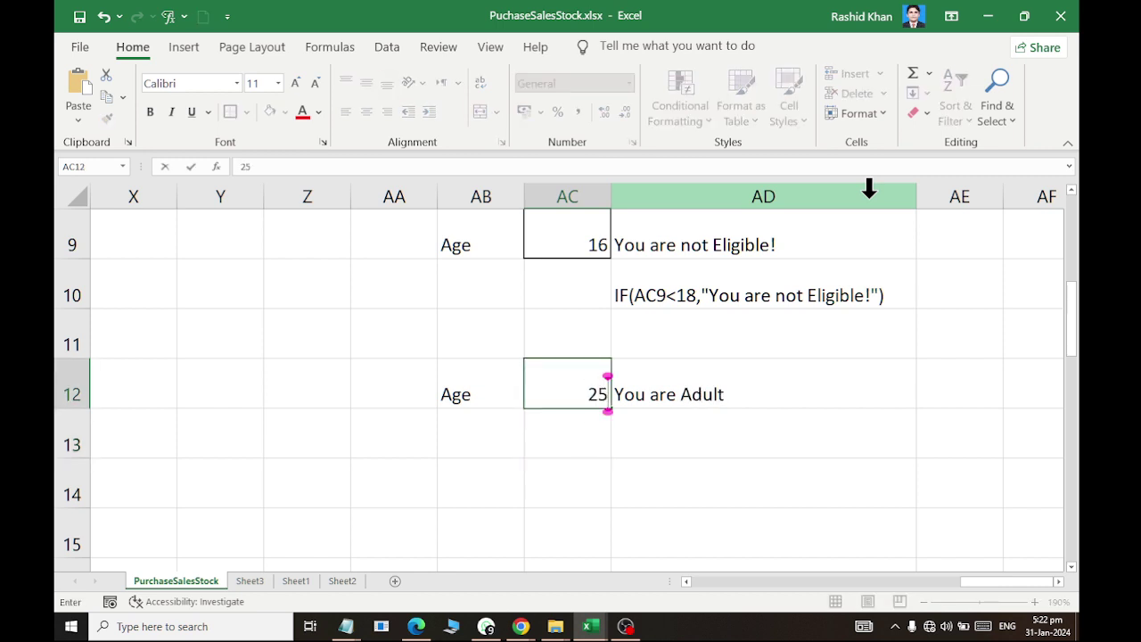
pyautogui.press('Return')
pyautogui.press('Up')
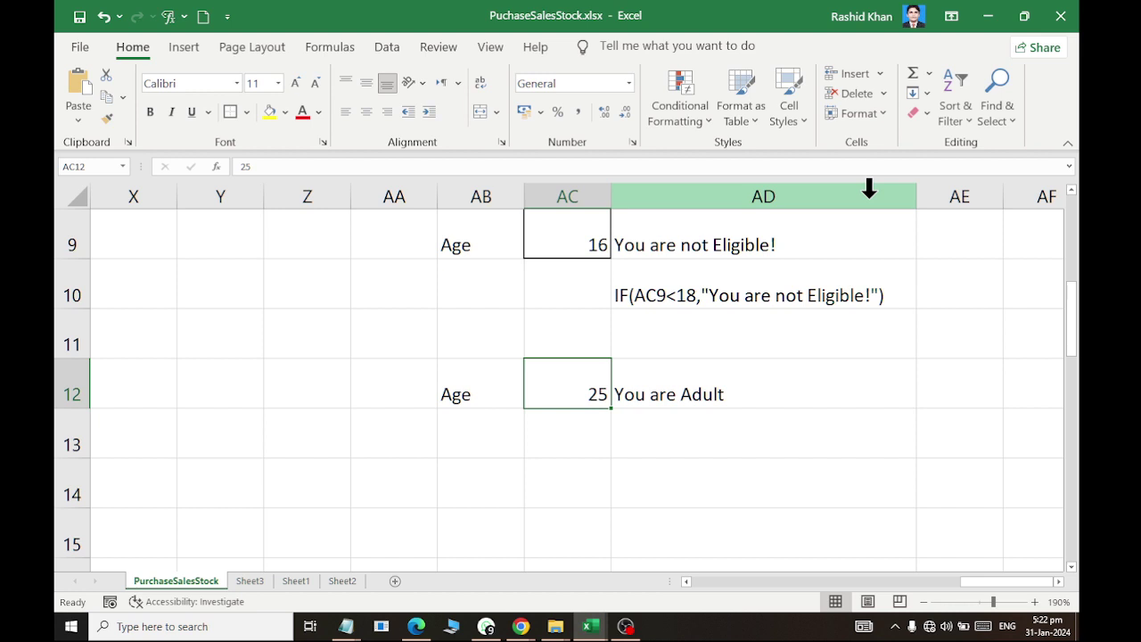
# Paste AD12's nested IF formula, minus the equals sign, into AD13 as plain text.
pyautogui.doubleClick(722, 370)
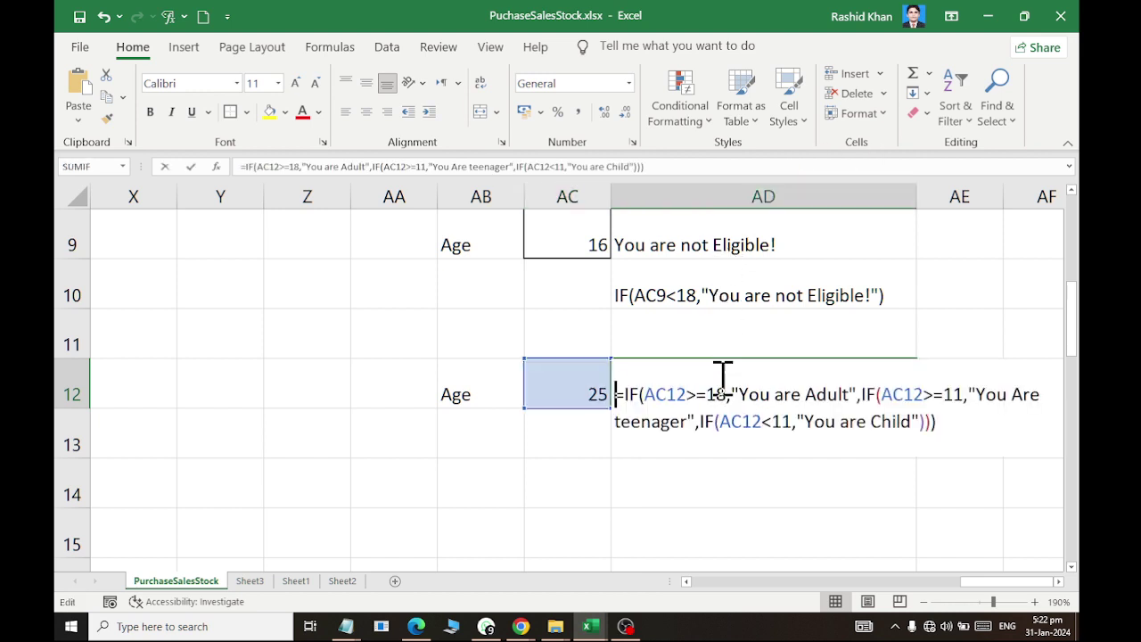
pyautogui.moveTo(625, 394); pyautogui.dragTo(938, 423)
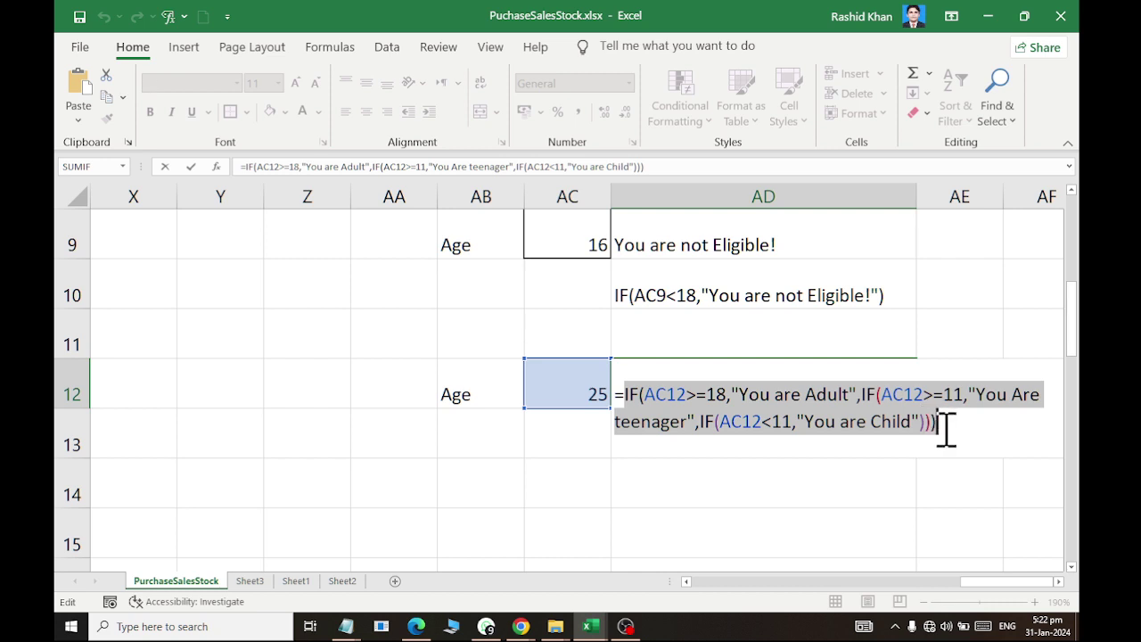
pyautogui.hotkey('ctrl', 'c')
pyautogui.press('Escape')
pyautogui.click(692, 443)
pyautogui.hotkey('ctrl', 'v')
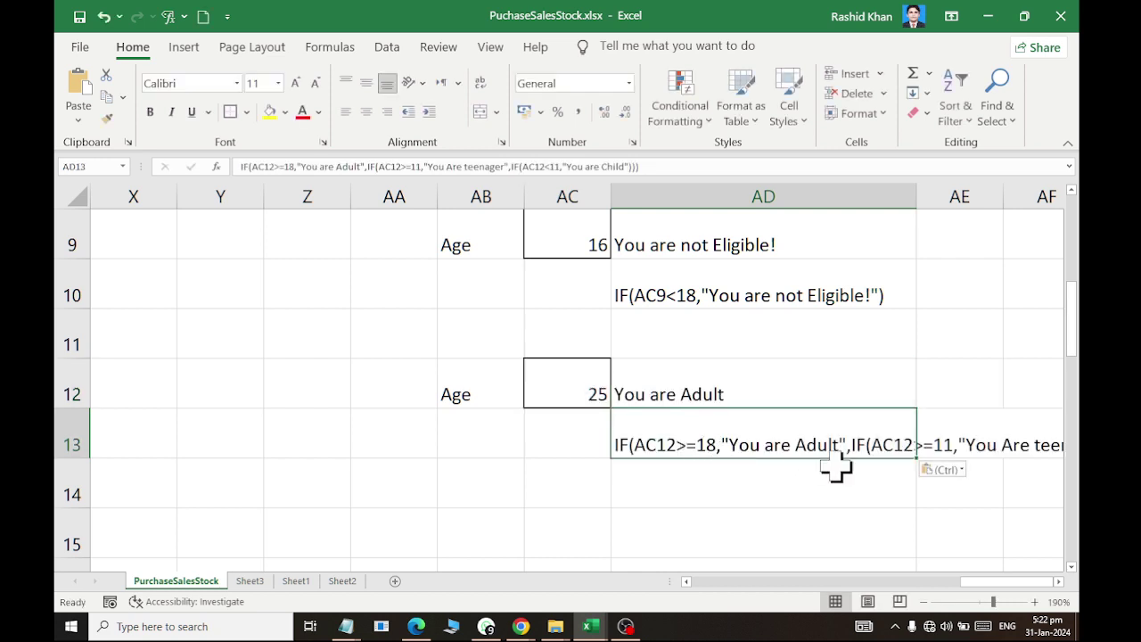
# Wrap AD13's text and heighten row 13 to fit, then start a screen capture.
pyautogui.click(480, 83)
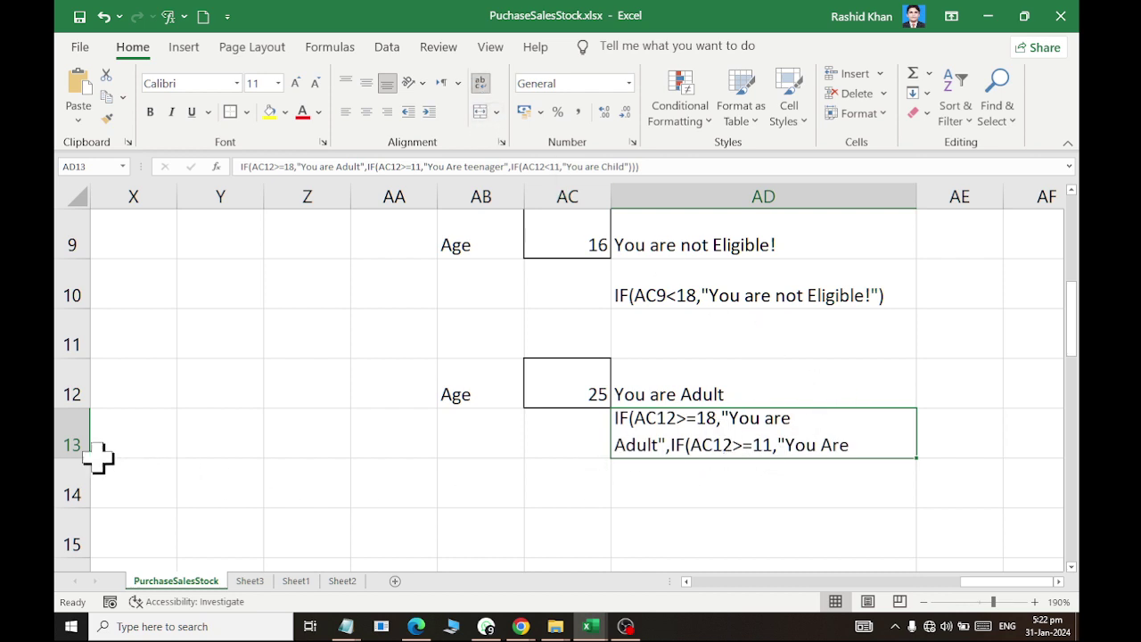
pyautogui.moveTo(82, 460); pyautogui.dragTo(82, 521)
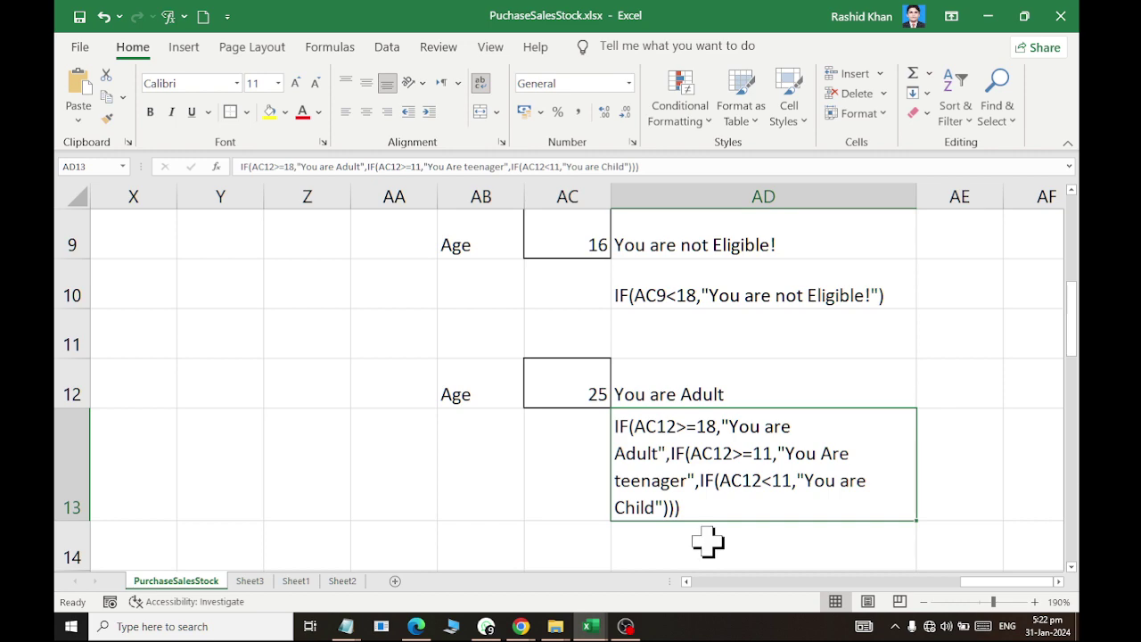
pyautogui.press('super+shift+s')
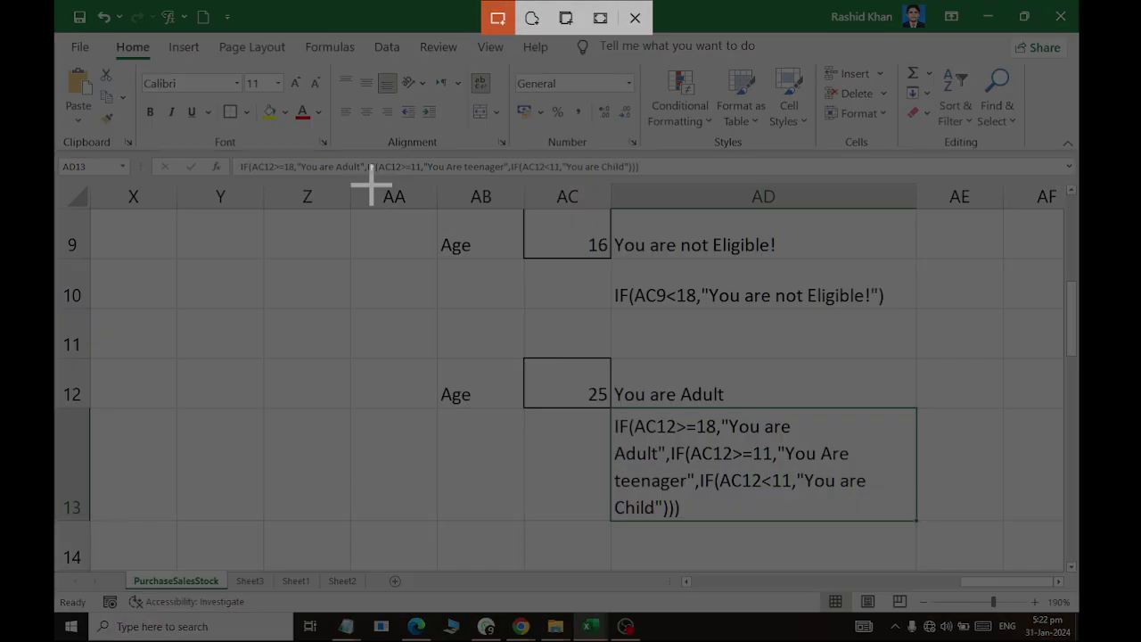